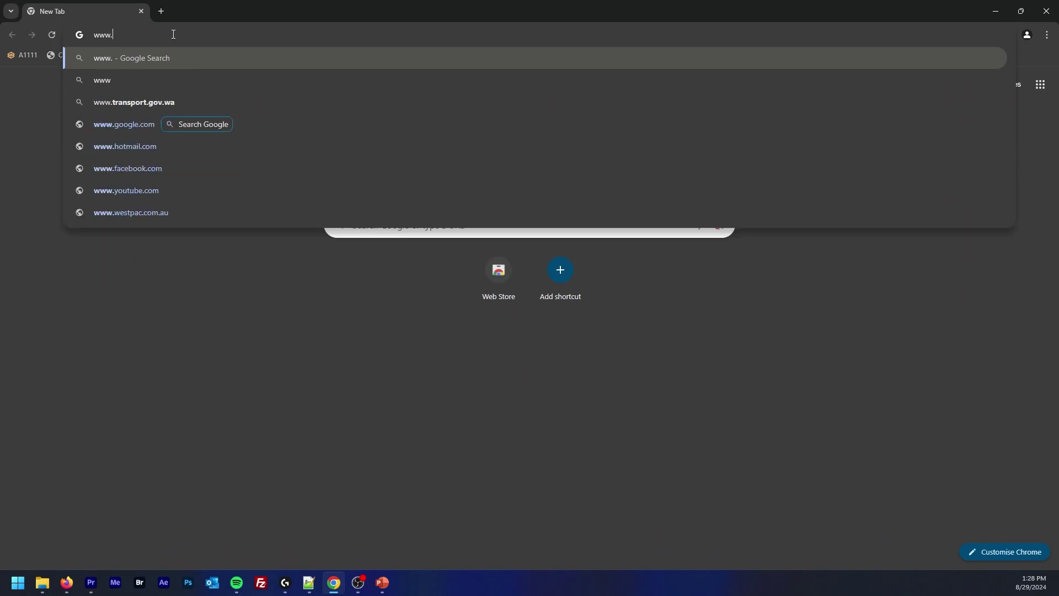
pyautogui.write('lich')
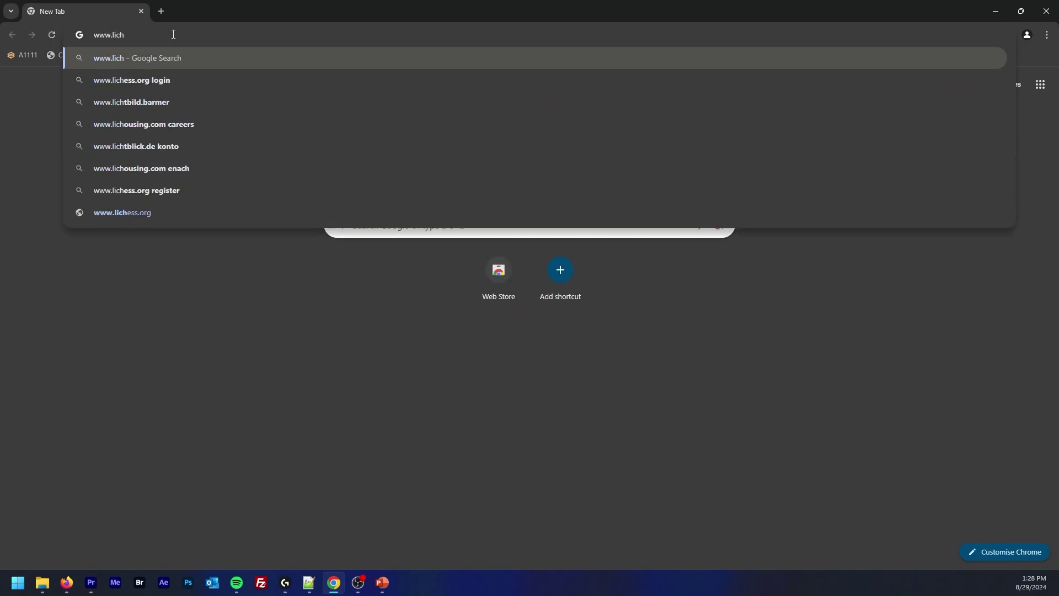
pyautogui.write('academy.org')
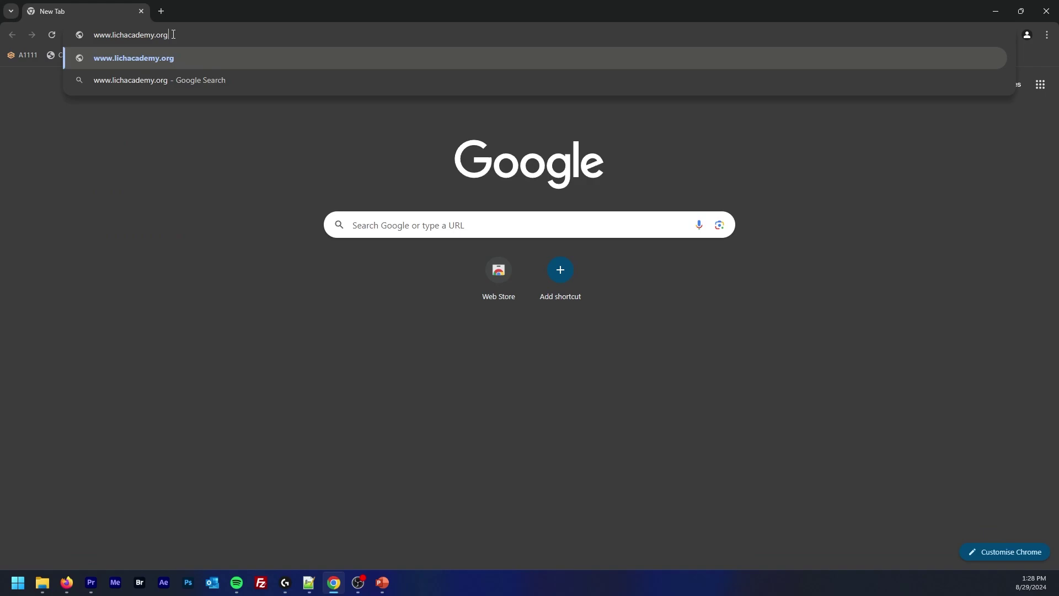
pyautogui.press('Return')
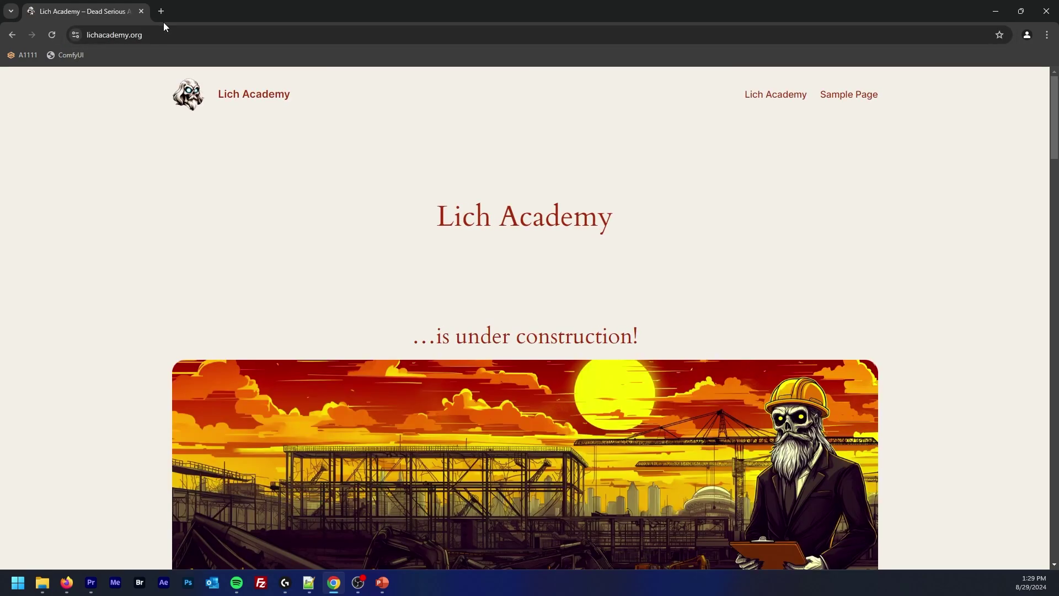
# Search Google for moodle in a new tab, decline precise location, open Moodle.org and reject all its cookies
pyautogui.click(162, 11)
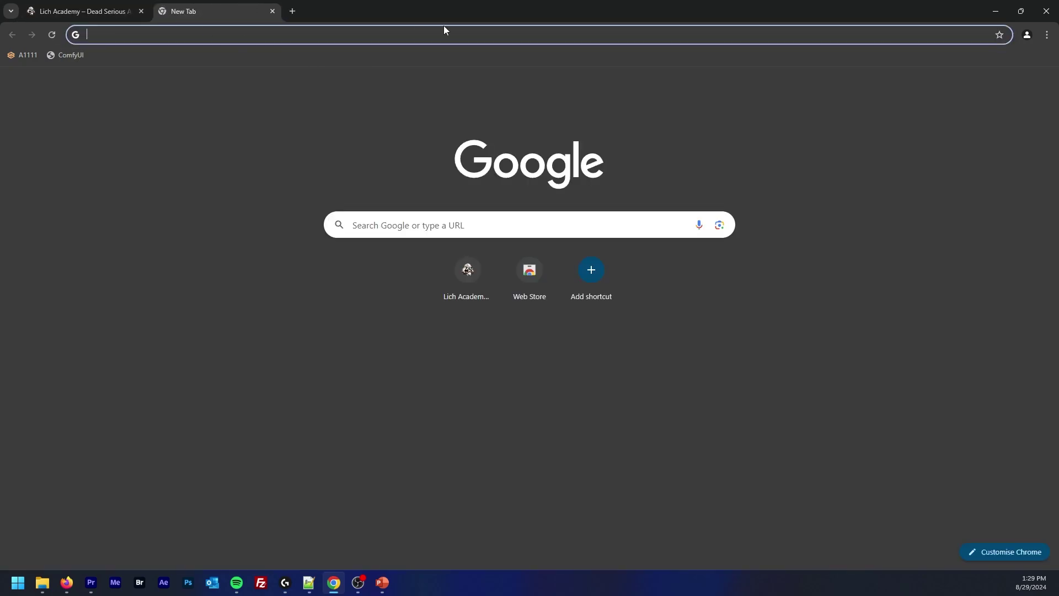
pyautogui.write('moodl')
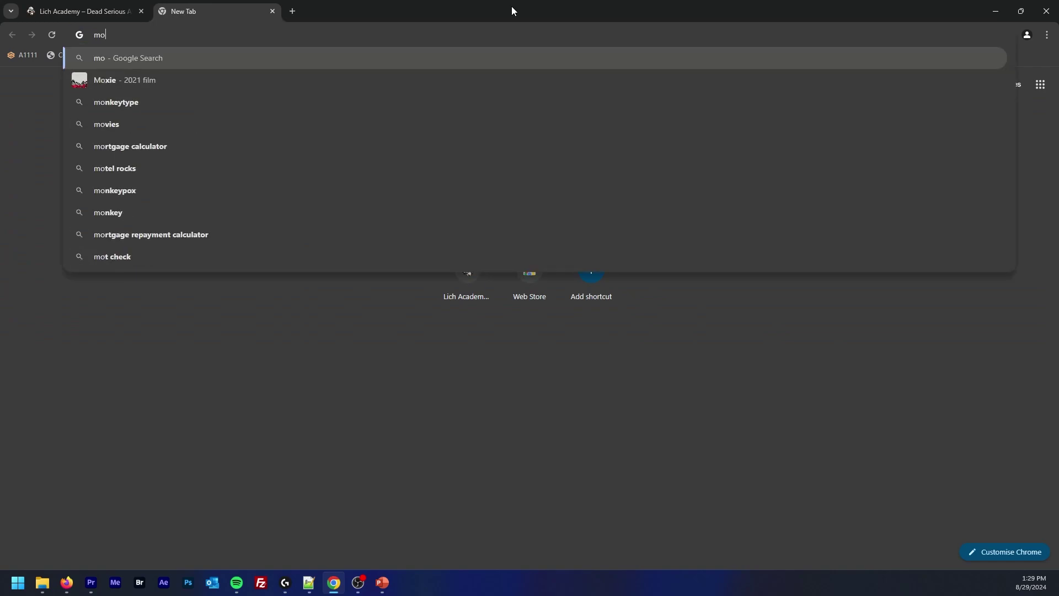
pyautogui.write('e')
pyautogui.press('Return')
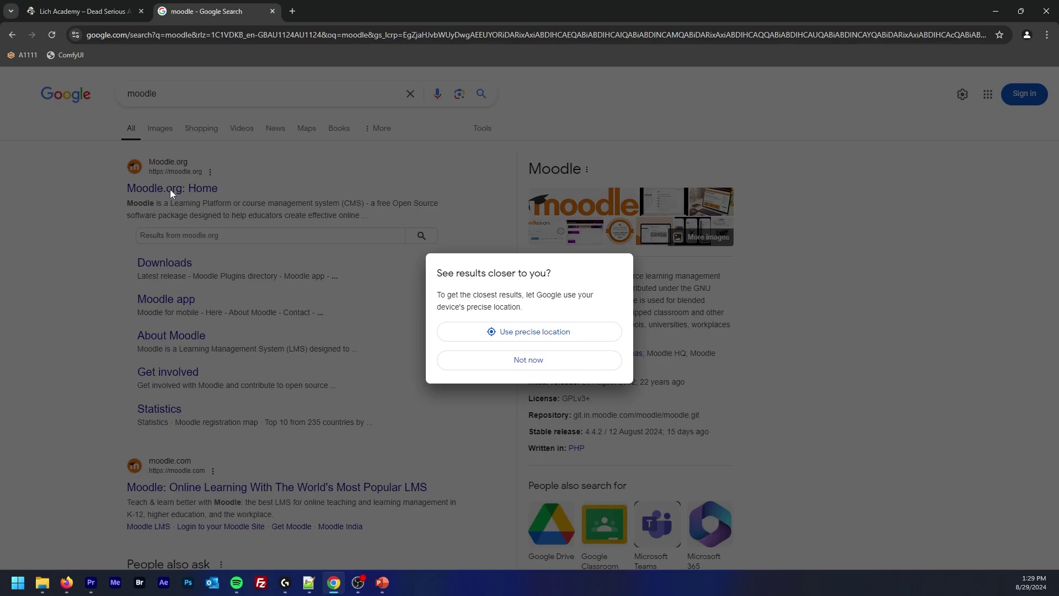
pyautogui.click(506, 360)
pyautogui.click(164, 191)
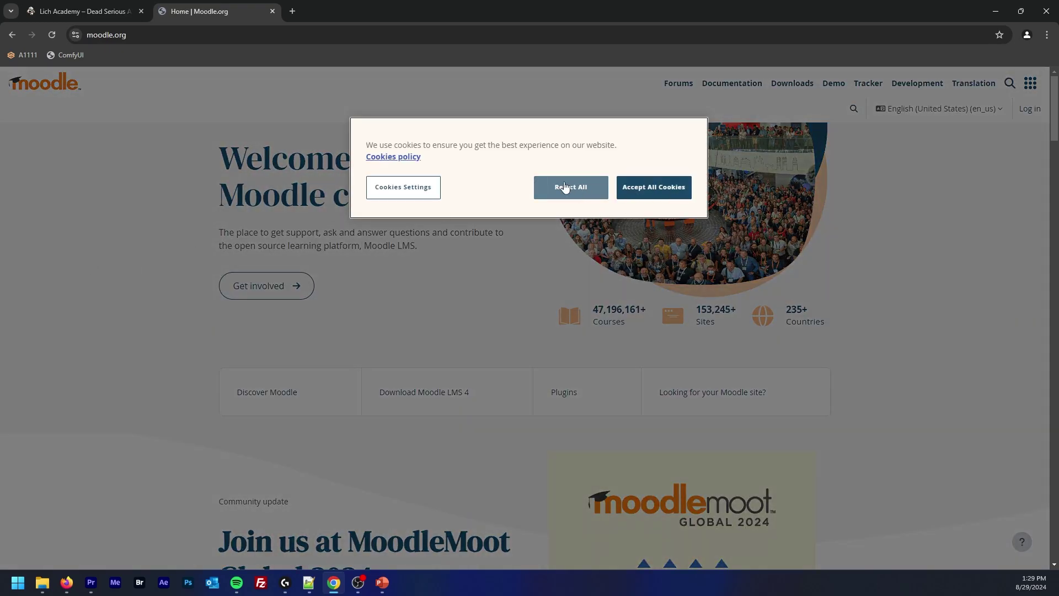
pyautogui.click(567, 187)
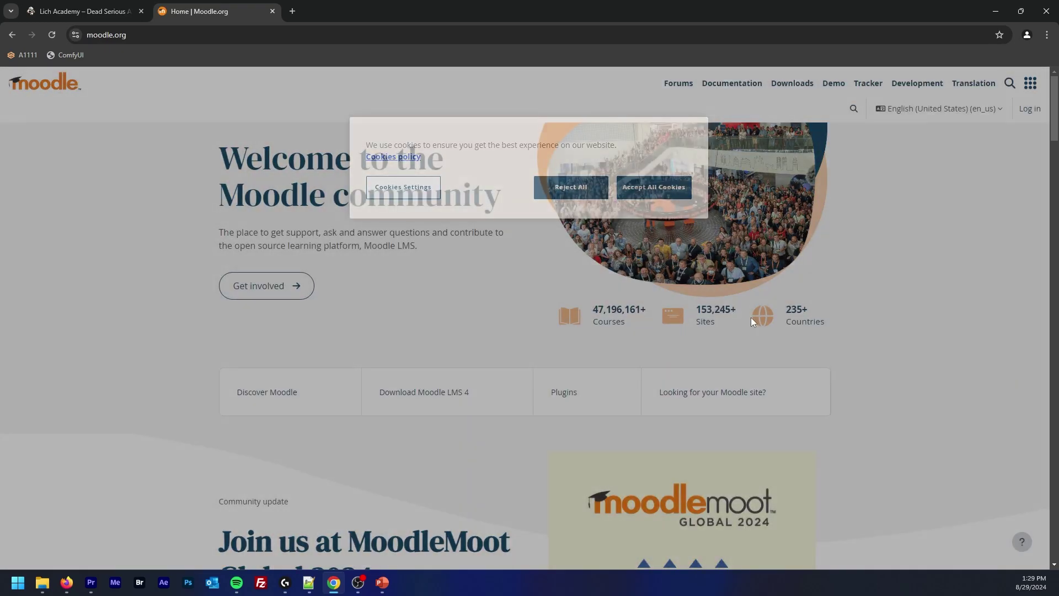
# Look through the Moodle.org home page as a reference for page layout and content
pyautogui.scroll(-5, 920, 334)
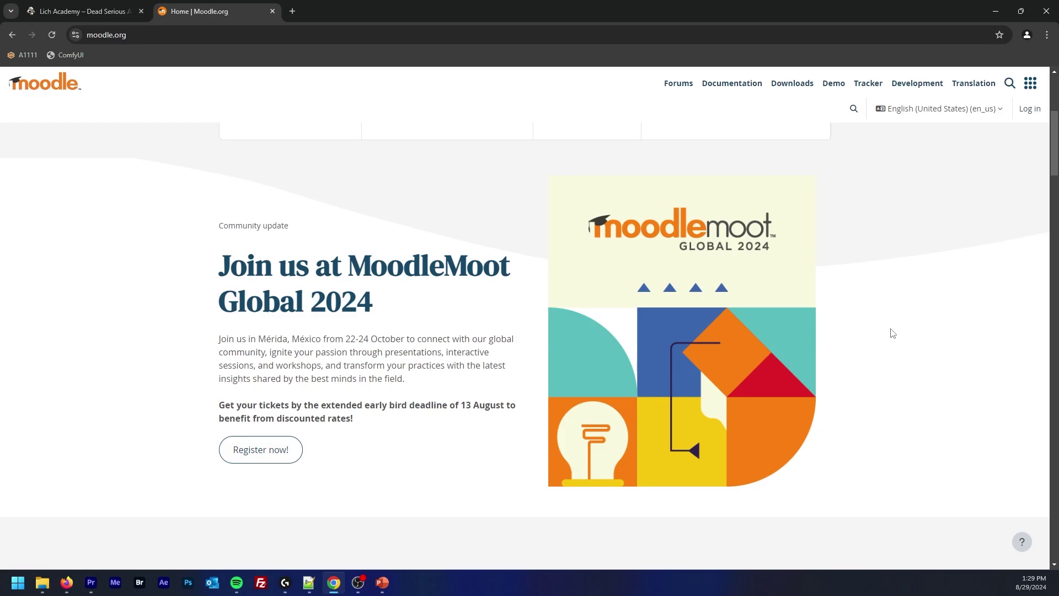
pyautogui.scroll(-5, 889, 319)
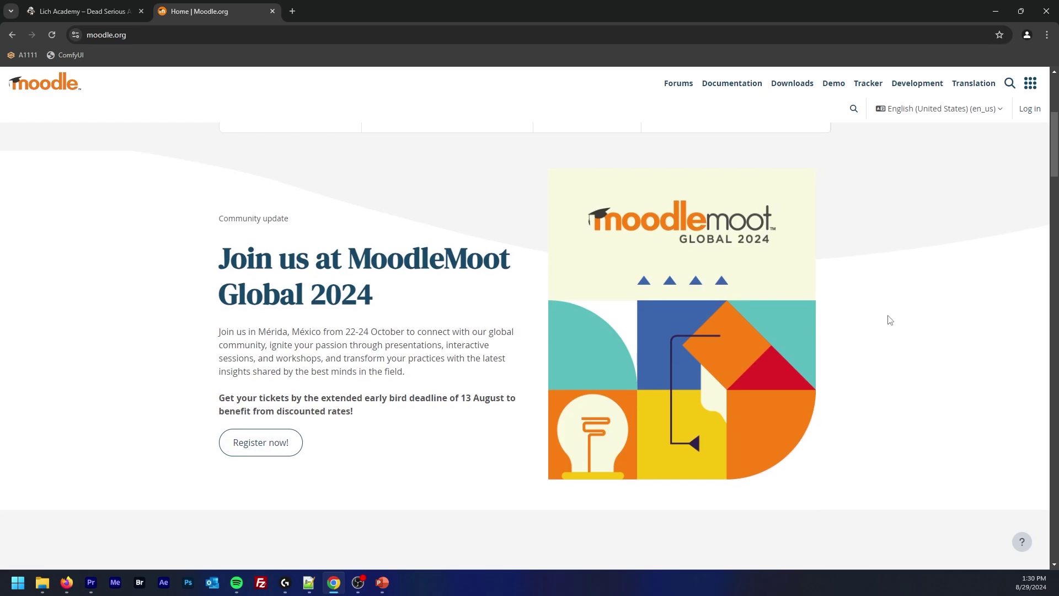
pyautogui.scroll(-3, 888, 319)
pyautogui.moveTo(1054, 198); pyautogui.dragTo(1054, 89)
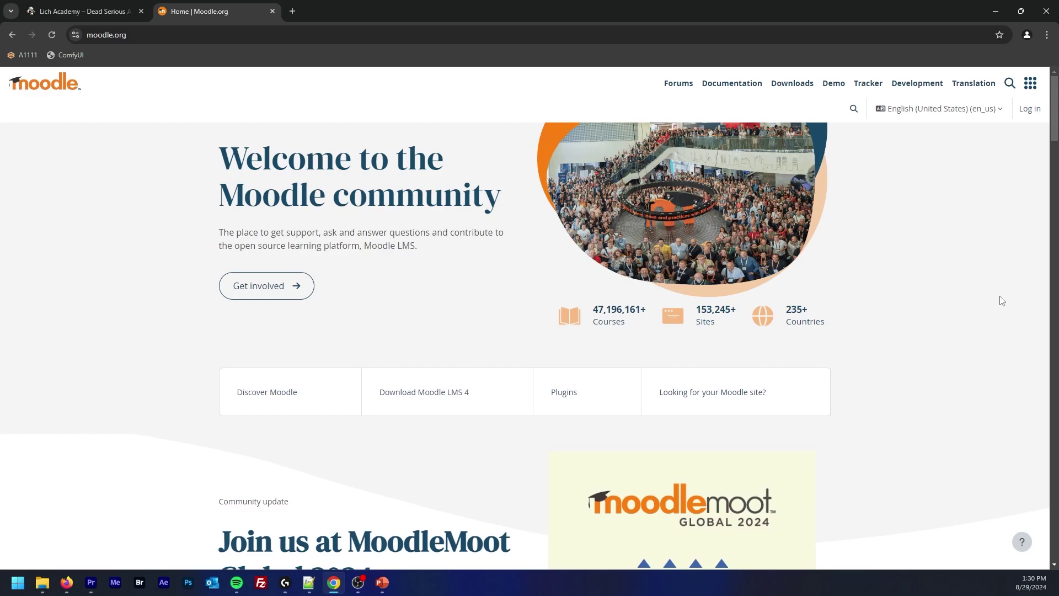
pyautogui.moveTo(1057, 94); pyautogui.dragTo(1034, 512)
# Return to the Lich Academy site and examine its home page, including the tagline in the footer
pyautogui.click(96, 5)
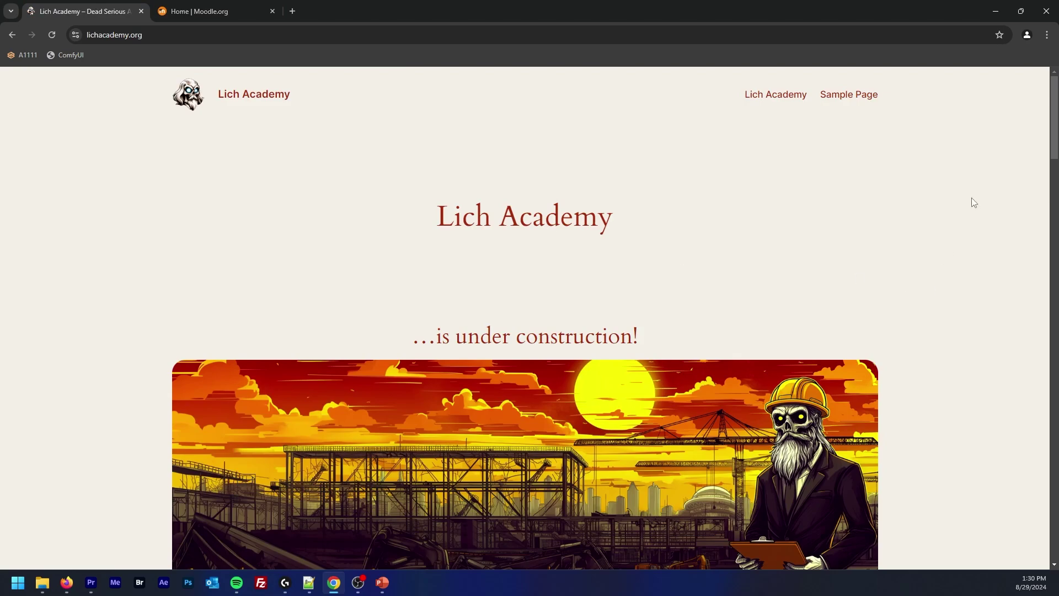
pyautogui.moveTo(1055, 105); pyautogui.dragTo(1055, 505)
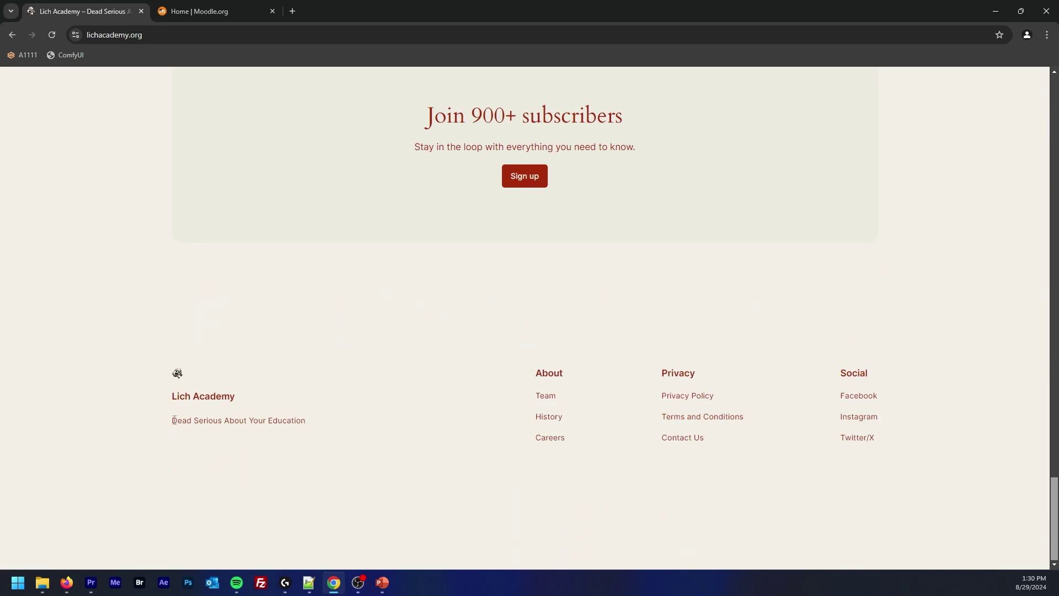
pyautogui.moveTo(173, 420); pyautogui.dragTo(325, 432)
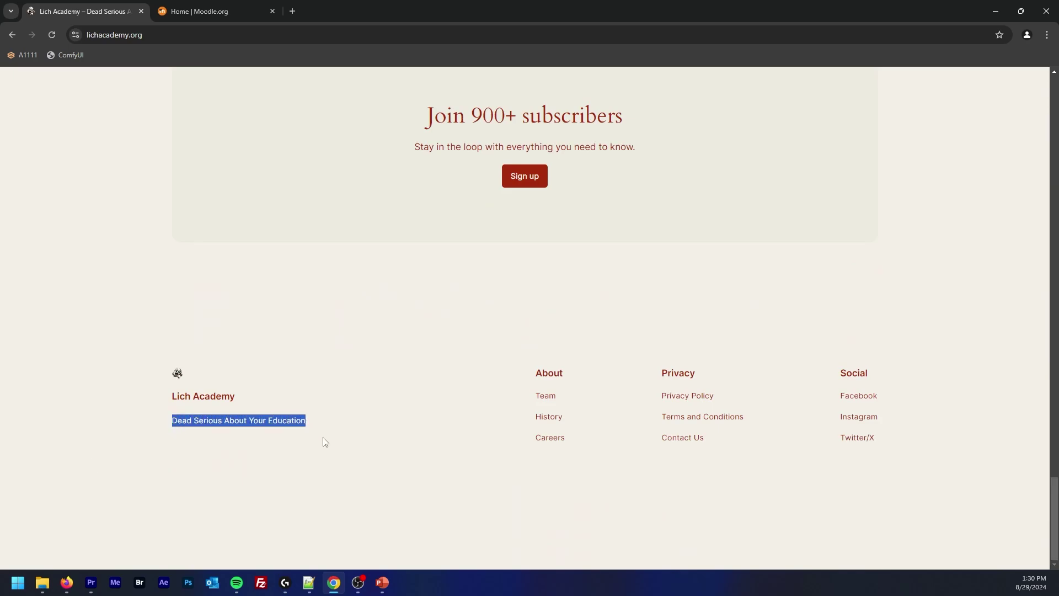
pyautogui.click(253, 426)
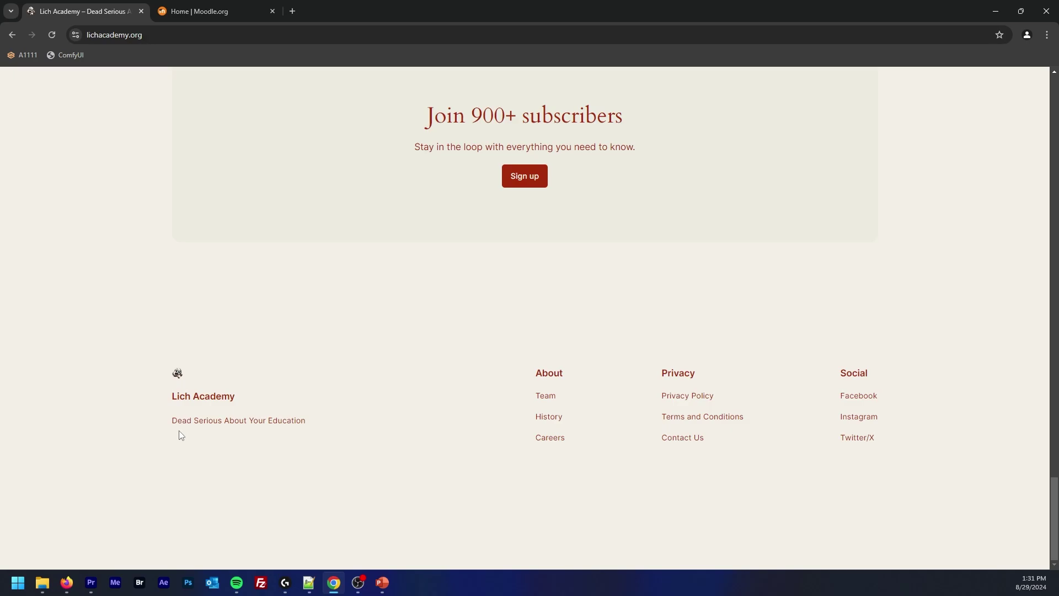
pyautogui.scroll(20, 176, 425)
pyautogui.scroll(10, 163, 420)
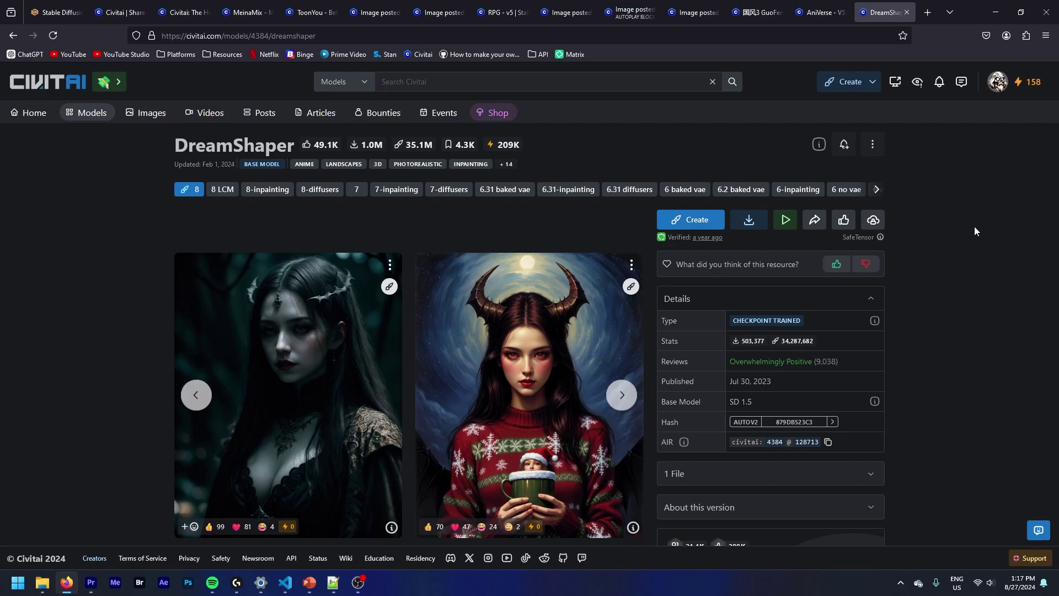
# Review the DreamShaper model page on Civitai in Firefox, checking its details and browsing backwards through its sample images
pyautogui.scroll(-2, 962, 266)
pyautogui.scroll(-1, 938, 320)
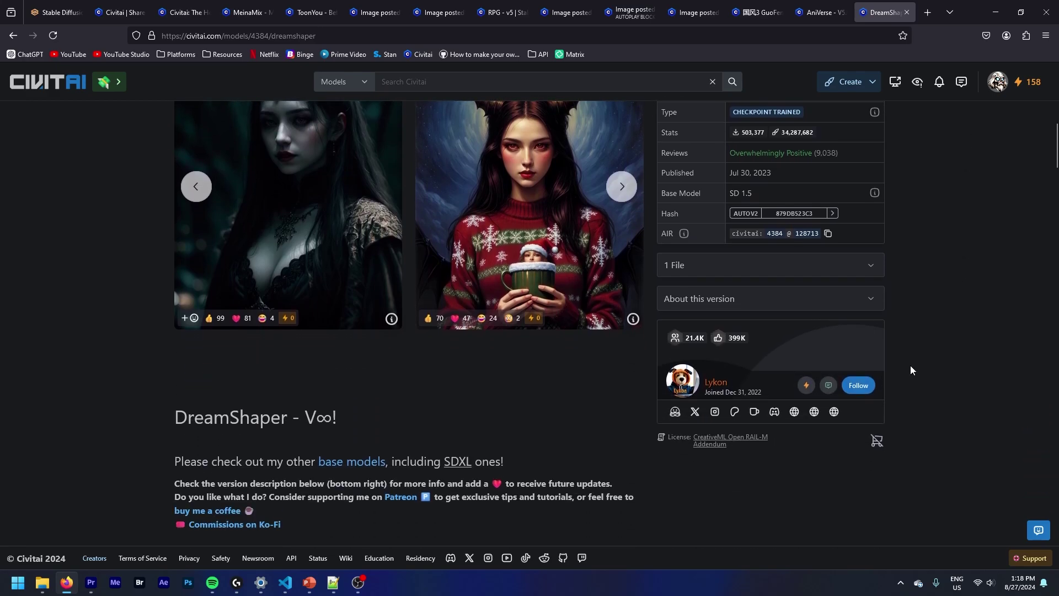
pyautogui.scroll(3, 966, 382)
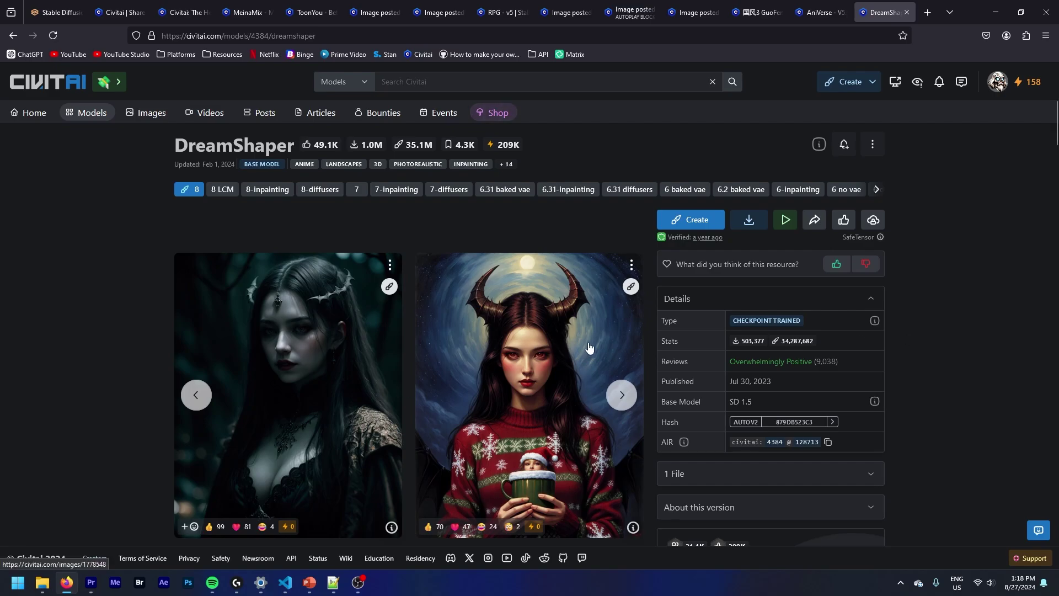
pyautogui.click(197, 395)
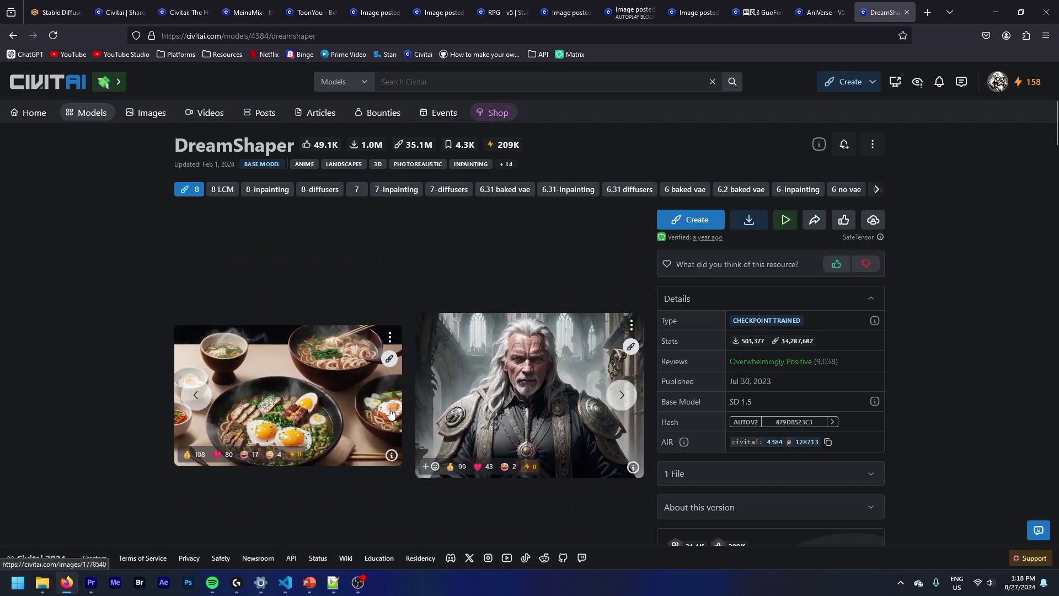
pyautogui.click(192, 392)
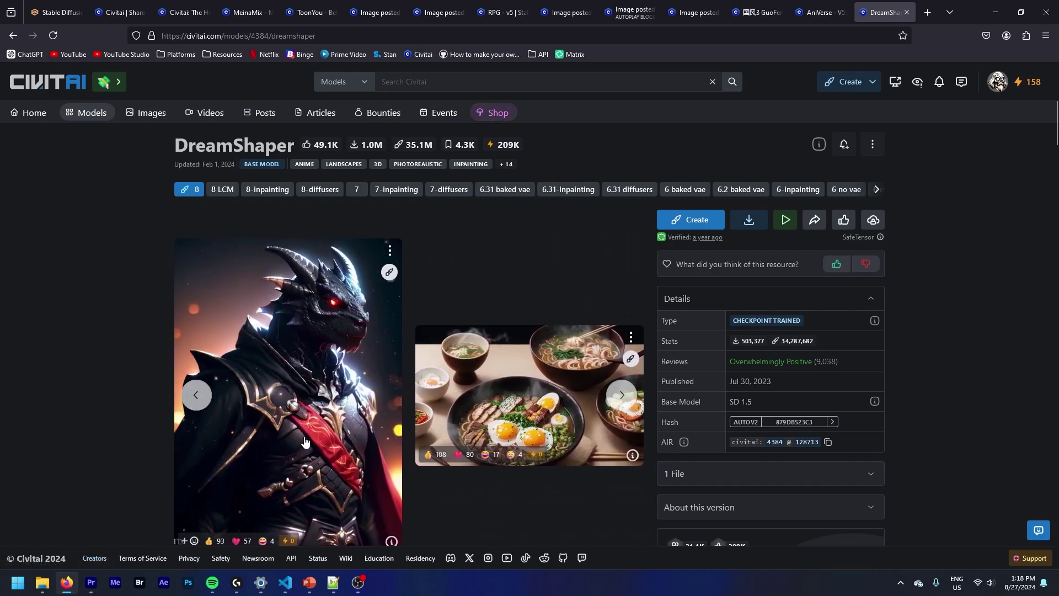
pyautogui.click(196, 403)
pyautogui.click(196, 402)
pyautogui.click(196, 403)
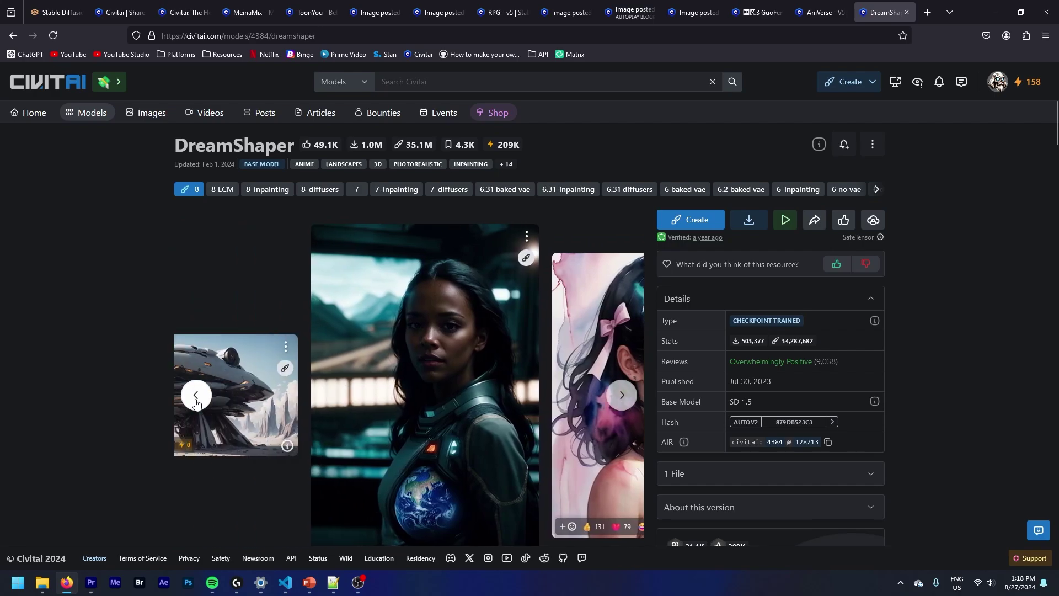
pyautogui.click(196, 403)
pyautogui.click(196, 403)
pyautogui.click(196, 403)
pyautogui.click(195, 403)
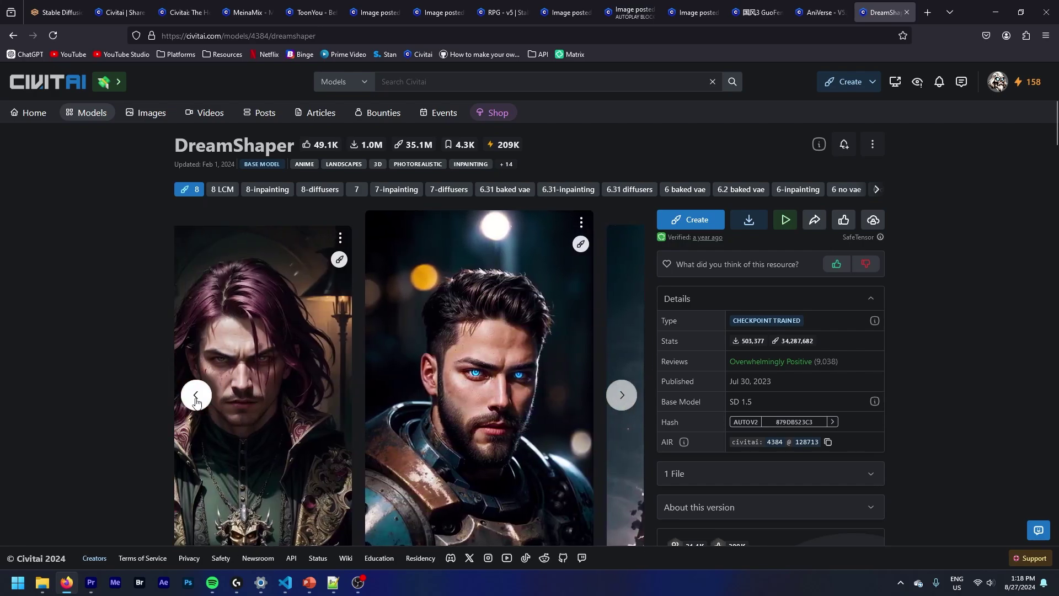
pyautogui.click(196, 403)
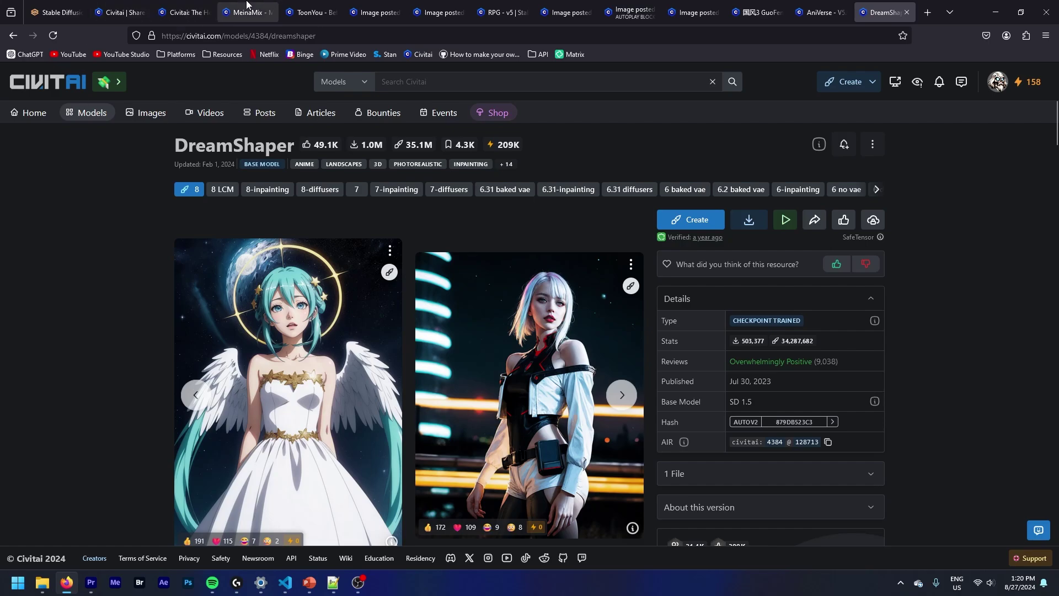
# Open the MeinaMix model page and read its description, particularly the sentence stating the model's objective
pyautogui.click(246, 4)
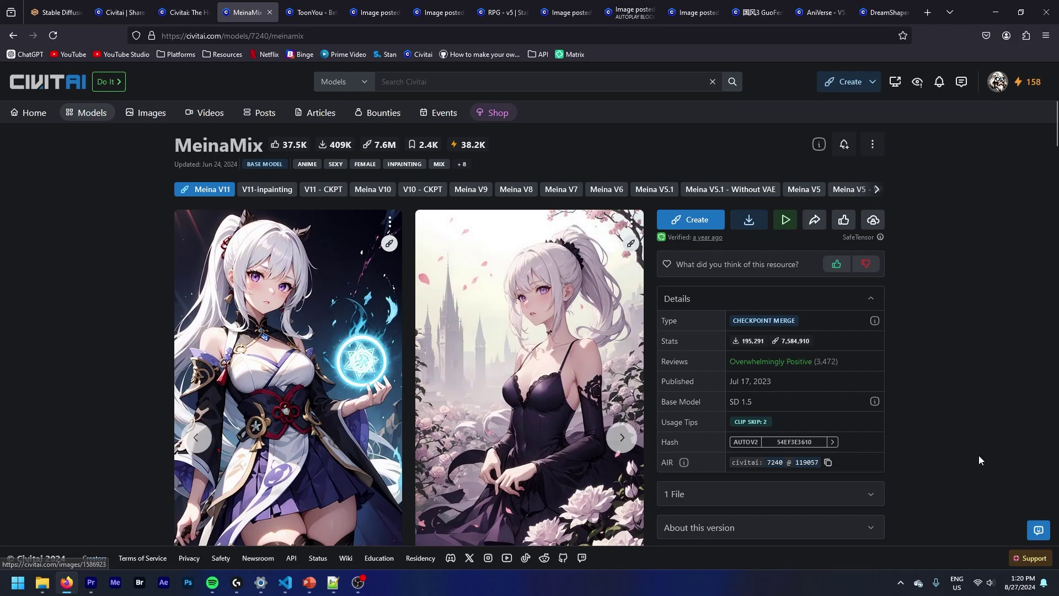
pyautogui.scroll(-1, 961, 416)
pyautogui.scroll(-5, 965, 319)
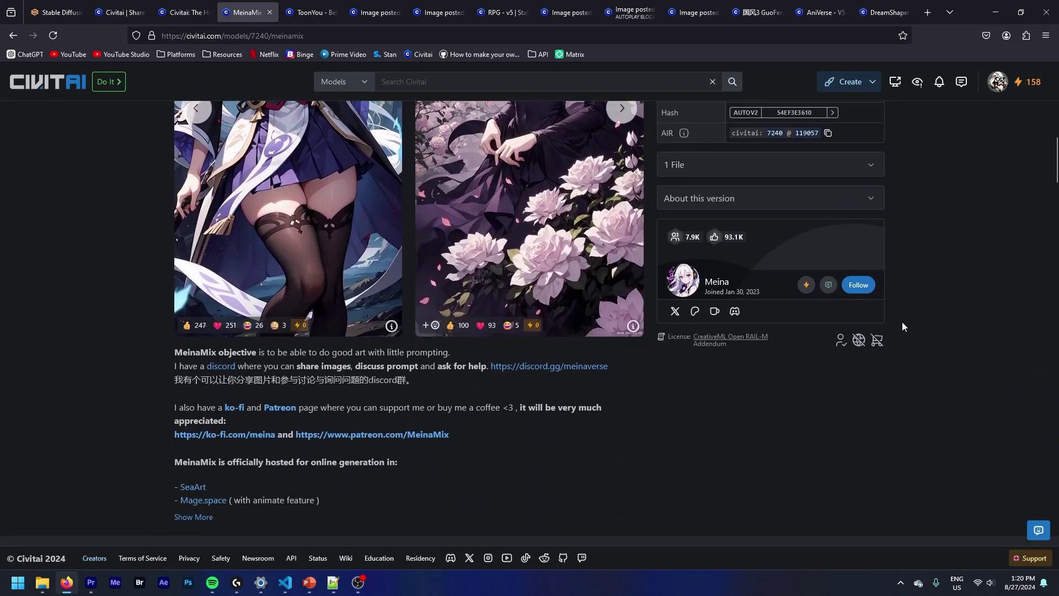
pyautogui.moveTo(175, 334); pyautogui.dragTo(457, 343)
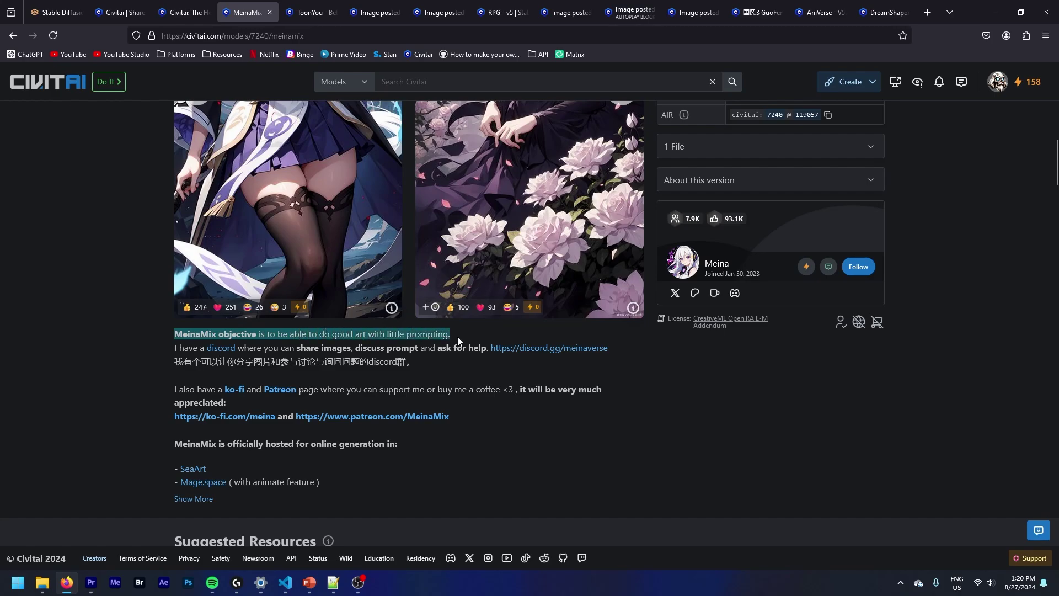
pyautogui.click(454, 341)
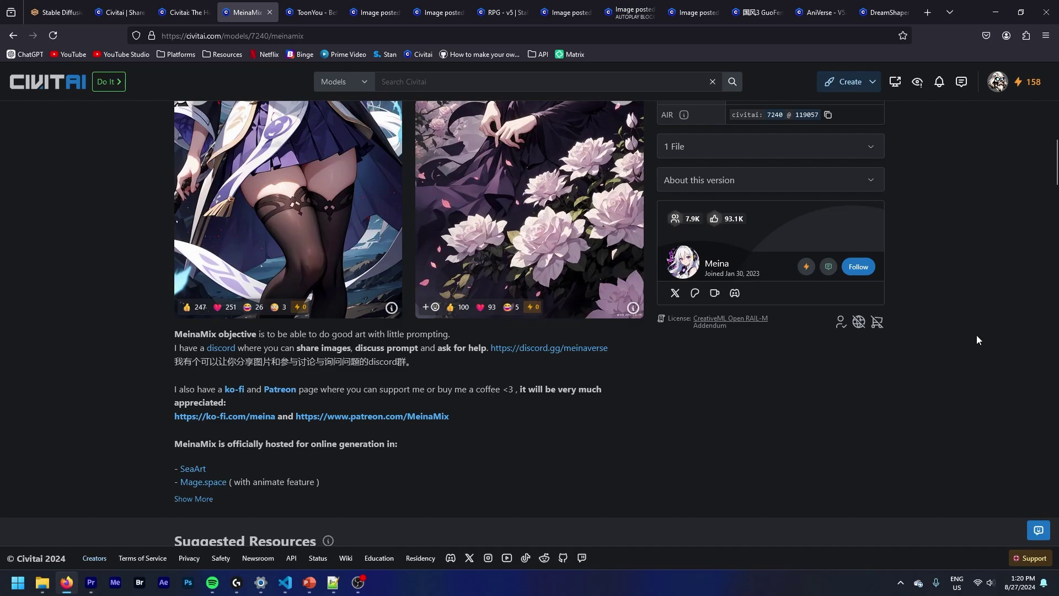
pyautogui.scroll(5, 969, 342)
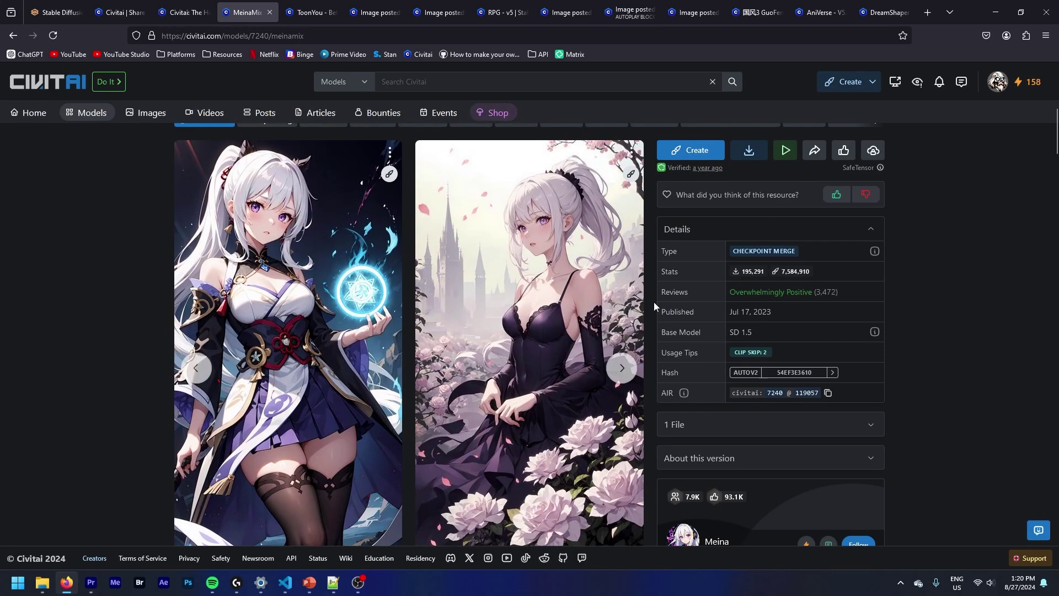
# Browse forward through the MeinaMix sample images to examine the model's art style
pyautogui.click(623, 368)
pyautogui.click(626, 367)
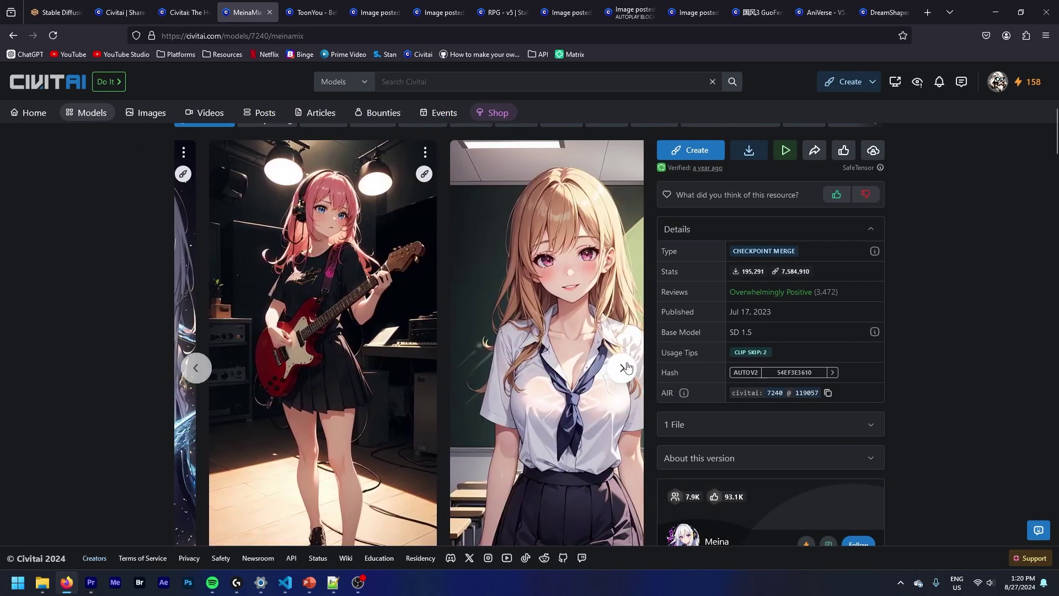
pyautogui.click(629, 367)
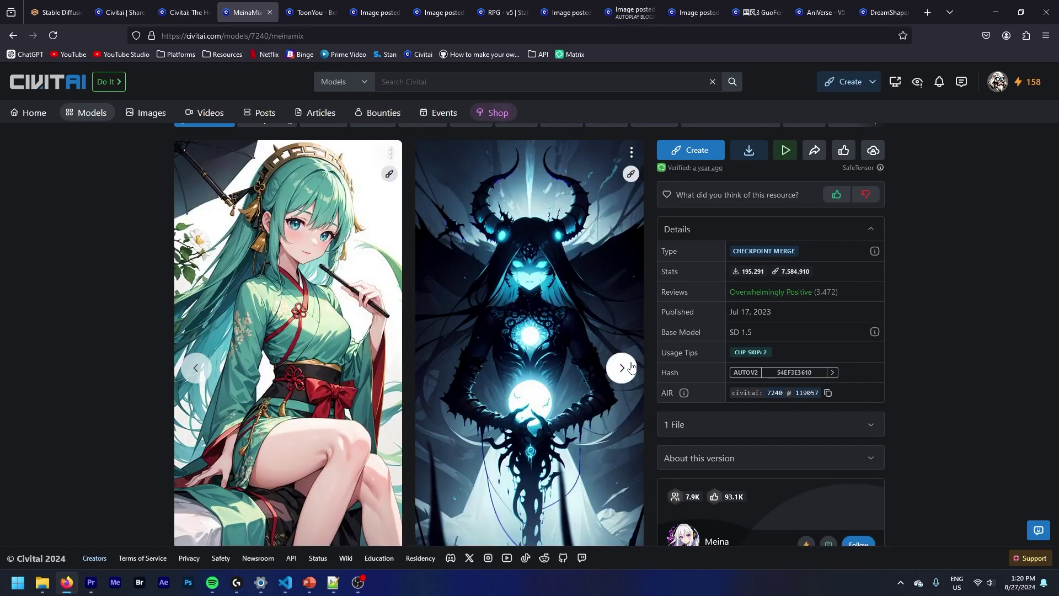
# Open the ToonYou model page and browse forward through its sample images to examine the cartoon style
pyautogui.click(313, 5)
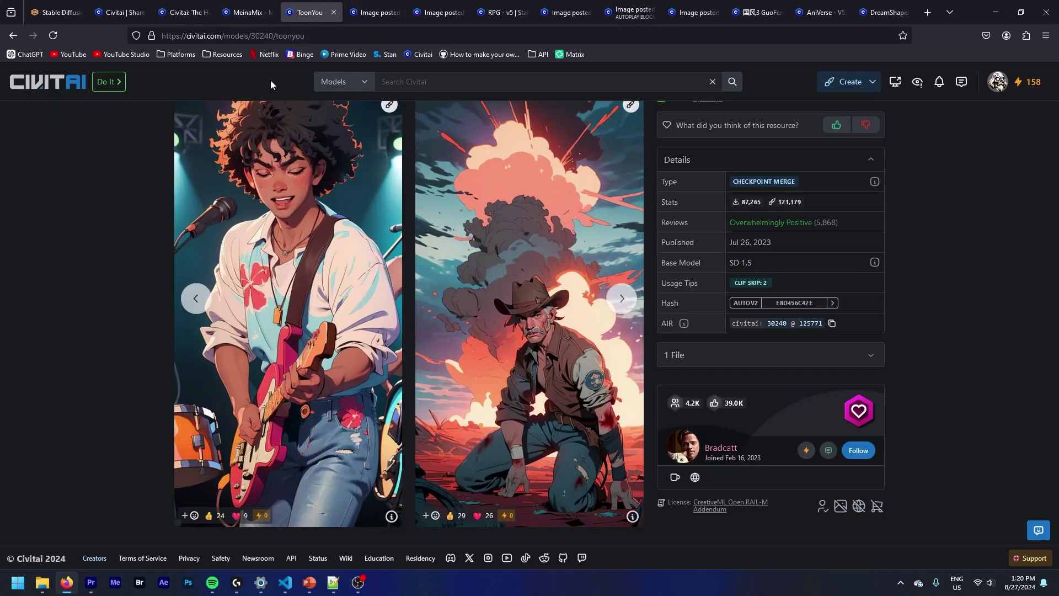
pyautogui.scroll(2, 133, 265)
pyautogui.scroll(-2, 477, 435)
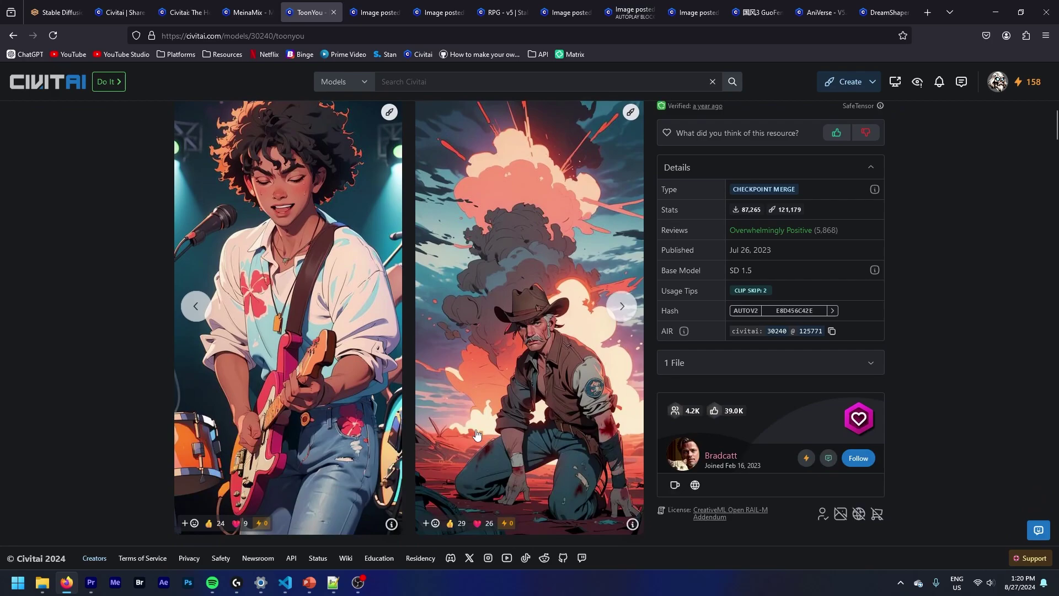
pyautogui.click(621, 302)
pyautogui.click(622, 301)
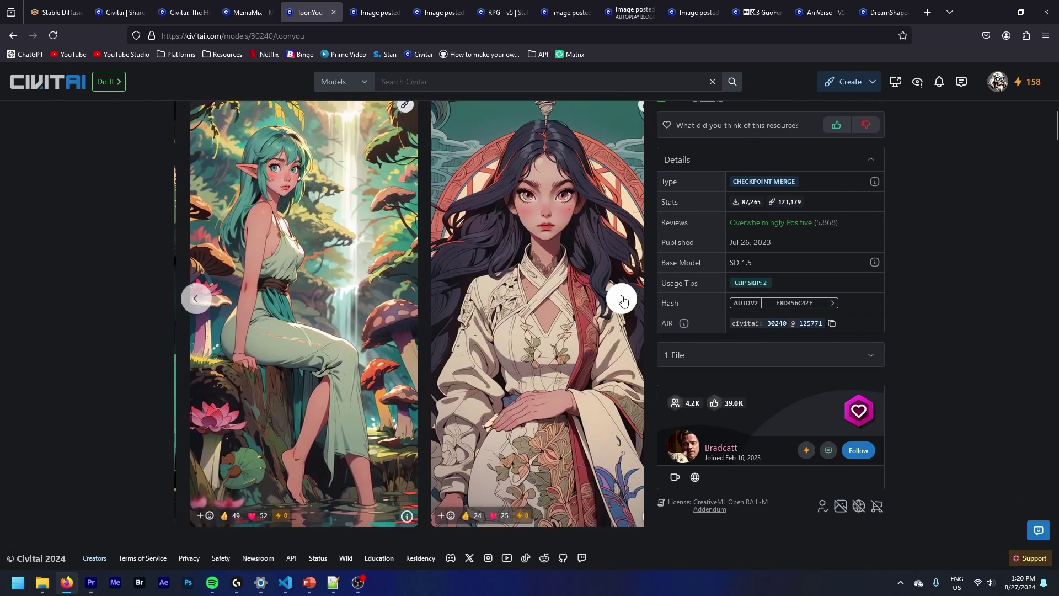
pyautogui.click(622, 301)
pyautogui.click(623, 301)
pyautogui.click(622, 300)
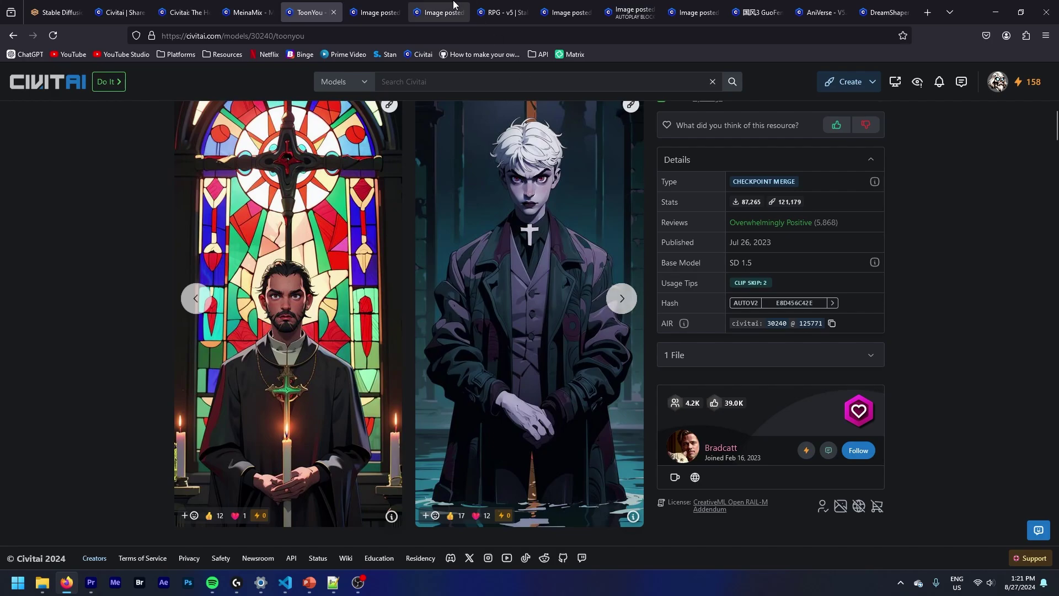
# Open the RPG model page, read its details, and view the open dark-angel and overgrown-archway images made with the model
pyautogui.click(497, 8)
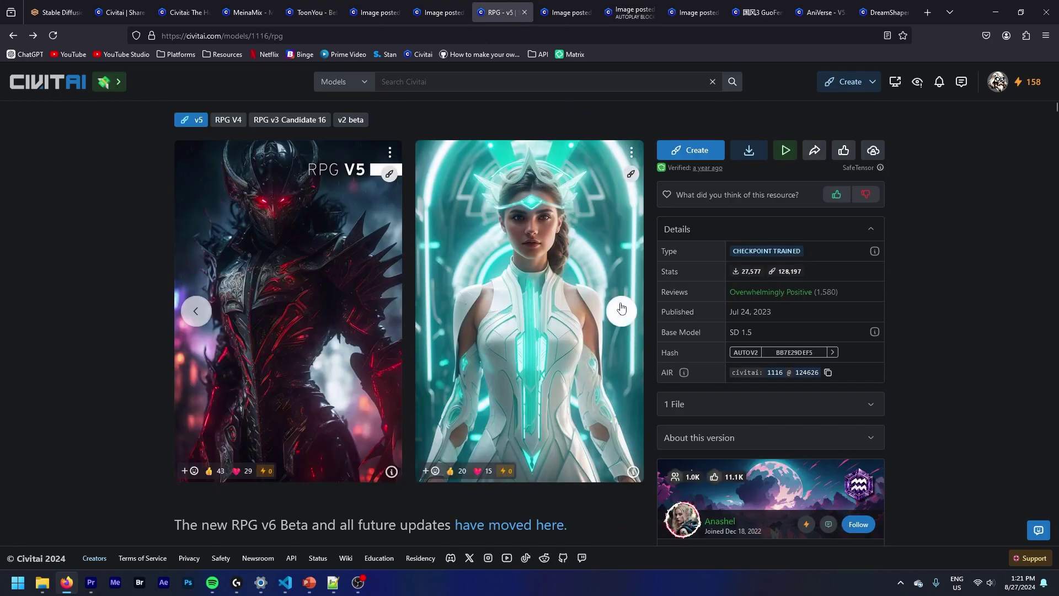
pyautogui.scroll(-1, 728, 472)
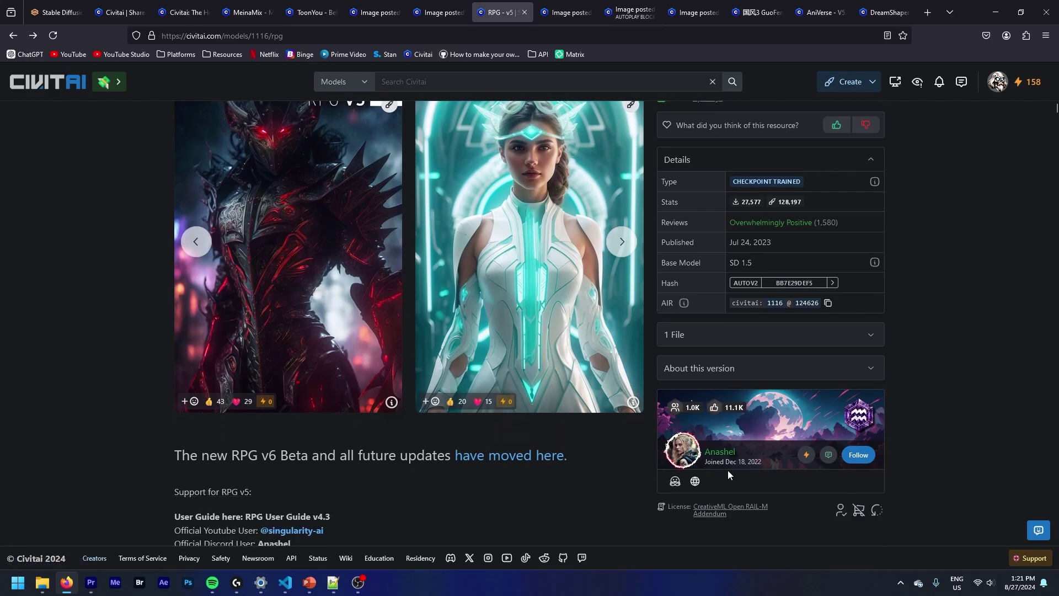
pyautogui.scroll(2, 963, 381)
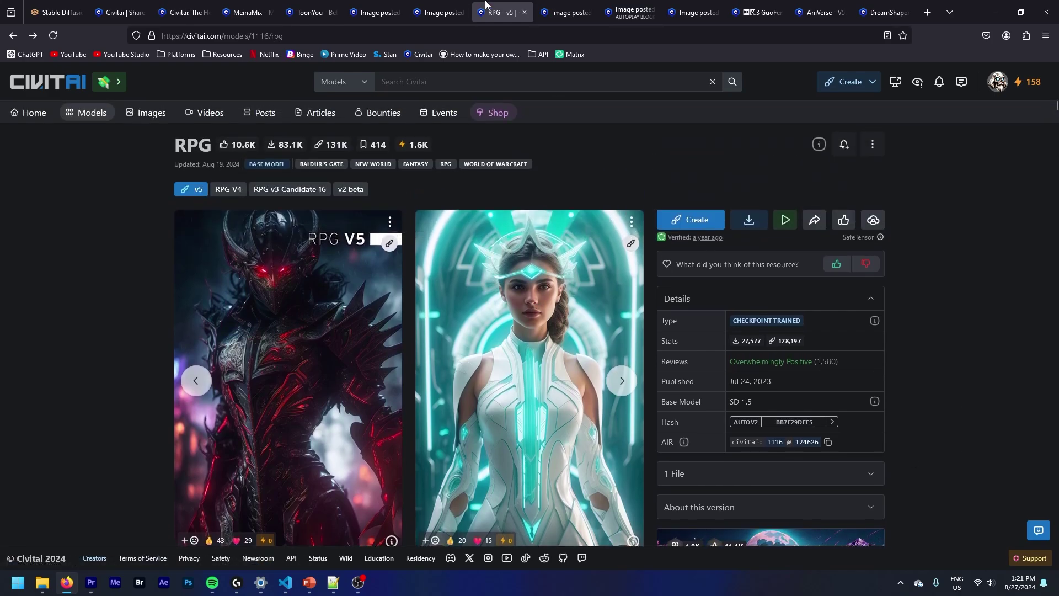
pyautogui.click(438, 7)
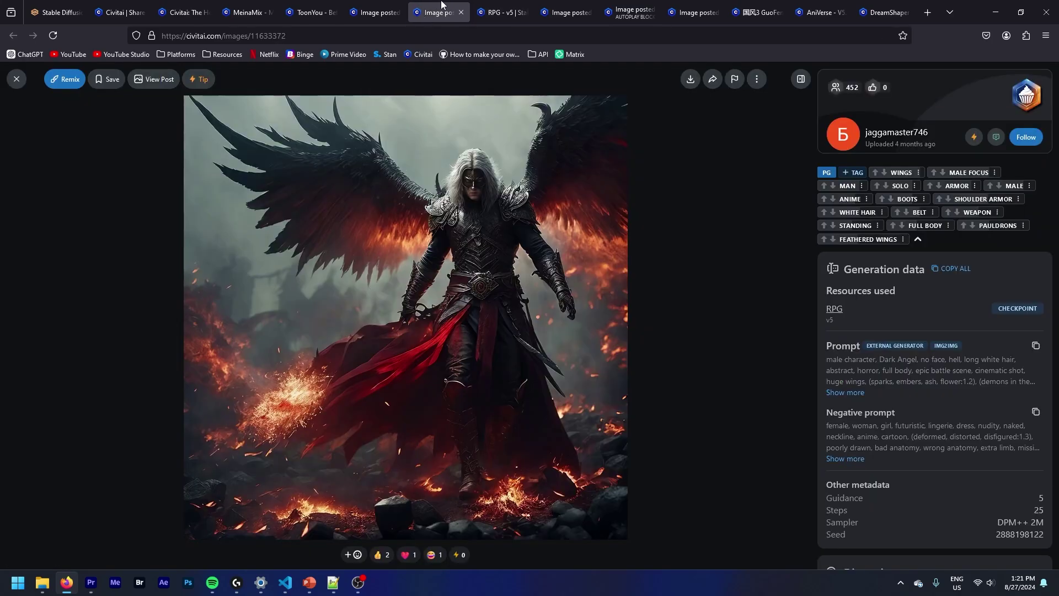
pyautogui.click(370, 4)
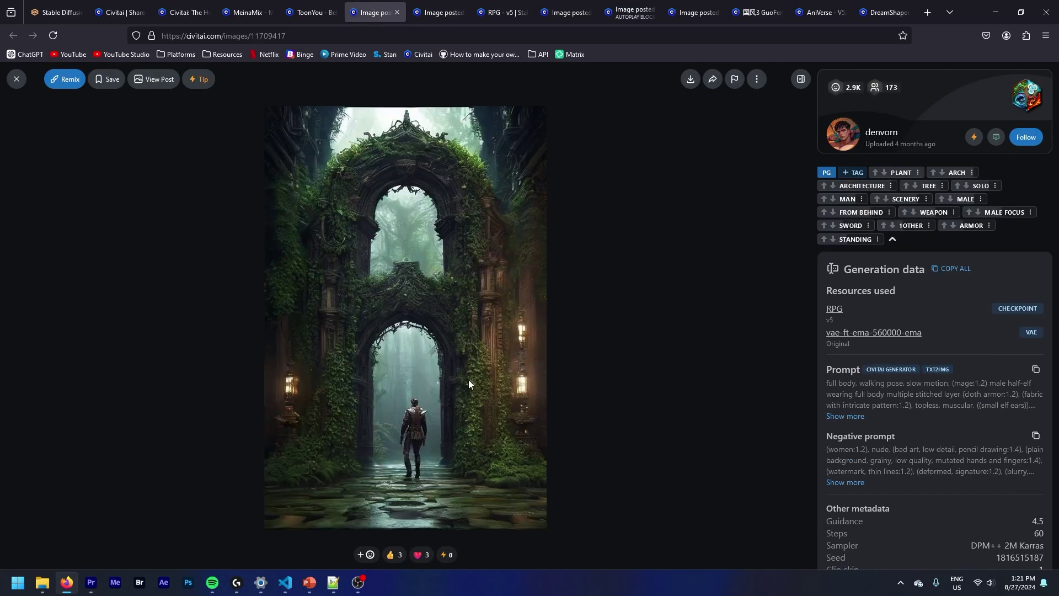
# Return to the RPG model page, browse backwards through its samples, and open the red-haired, blue-eyed woman's image with its generation data
pyautogui.click(502, 13)
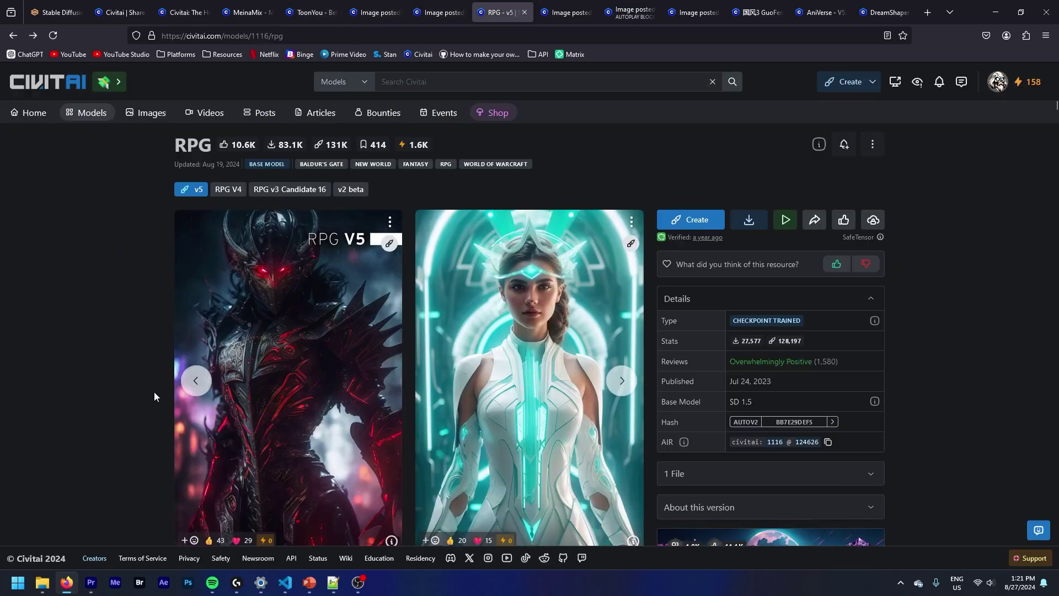
pyautogui.click(196, 380)
pyautogui.click(196, 380)
pyautogui.click(196, 381)
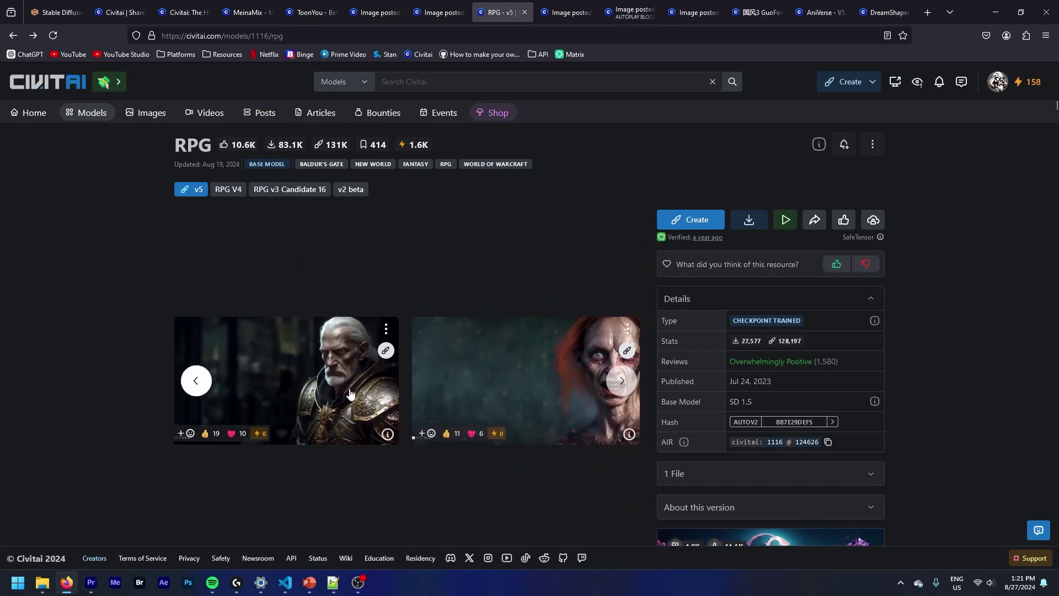
pyautogui.click(513, 359)
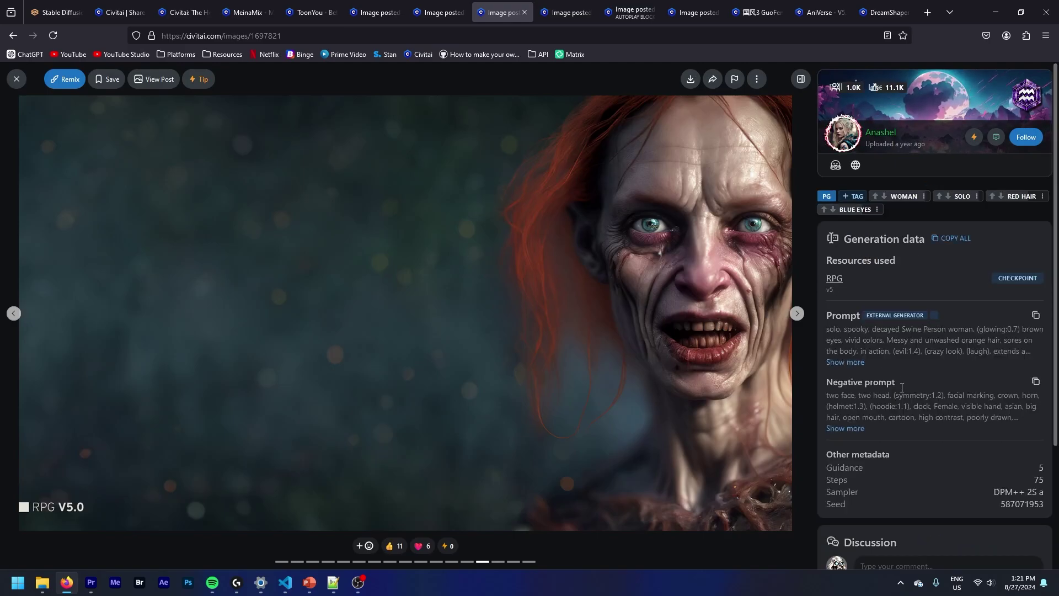
# Open the GuoFeng3 model page and view the open dragon and water-magic images generated with it
pyautogui.click(755, 6)
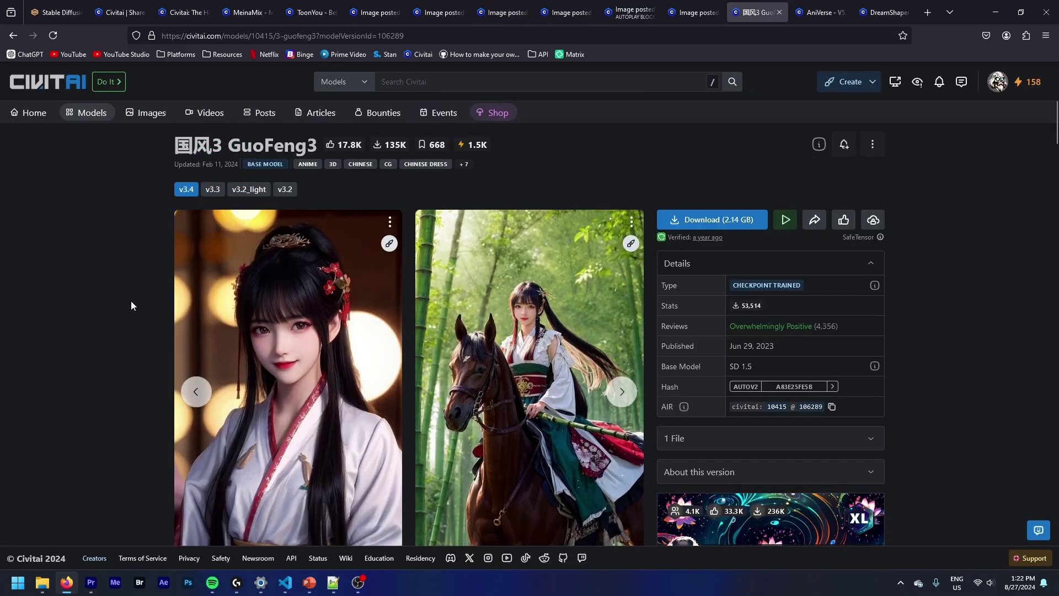
pyautogui.click(694, 4)
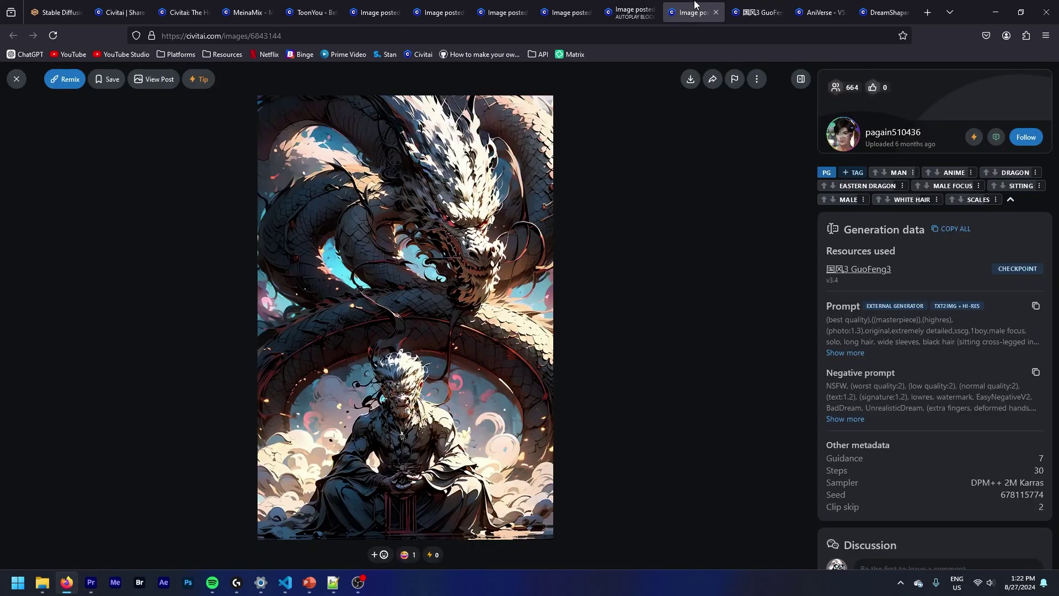
pyautogui.click(636, 5)
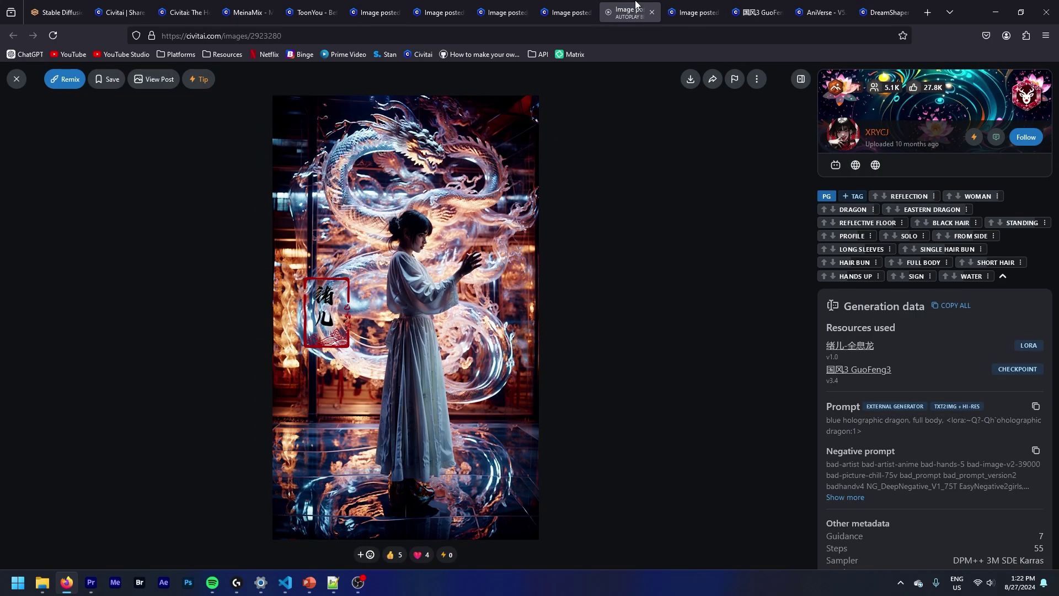
pyautogui.click(547, 4)
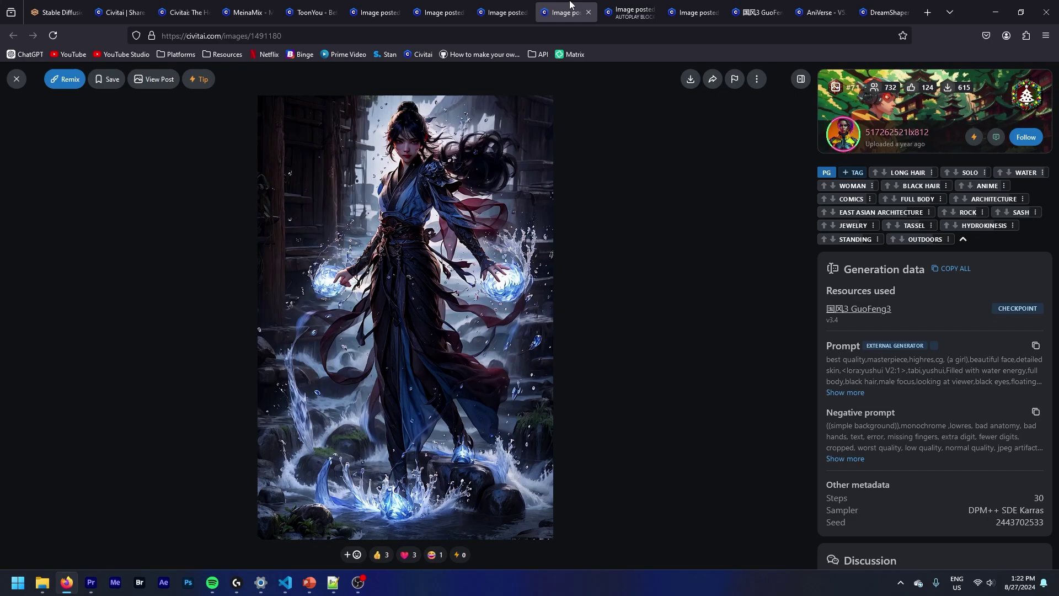
# Open the AniVerse model page, browse forward through its sample images, and expand its full list of tags
pyautogui.click(823, 11)
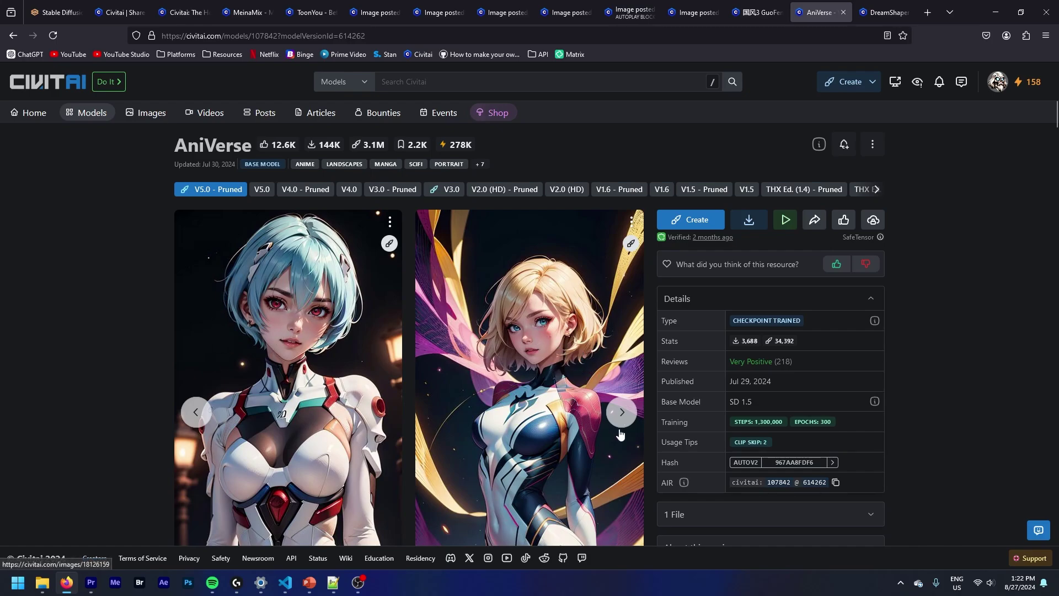
pyautogui.click(622, 412)
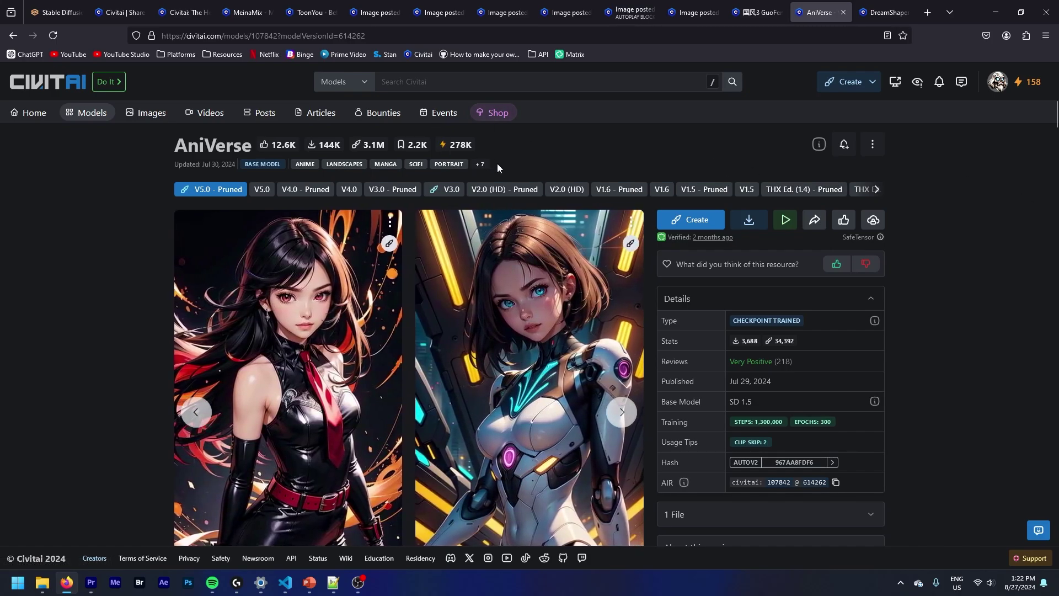
pyautogui.click(480, 164)
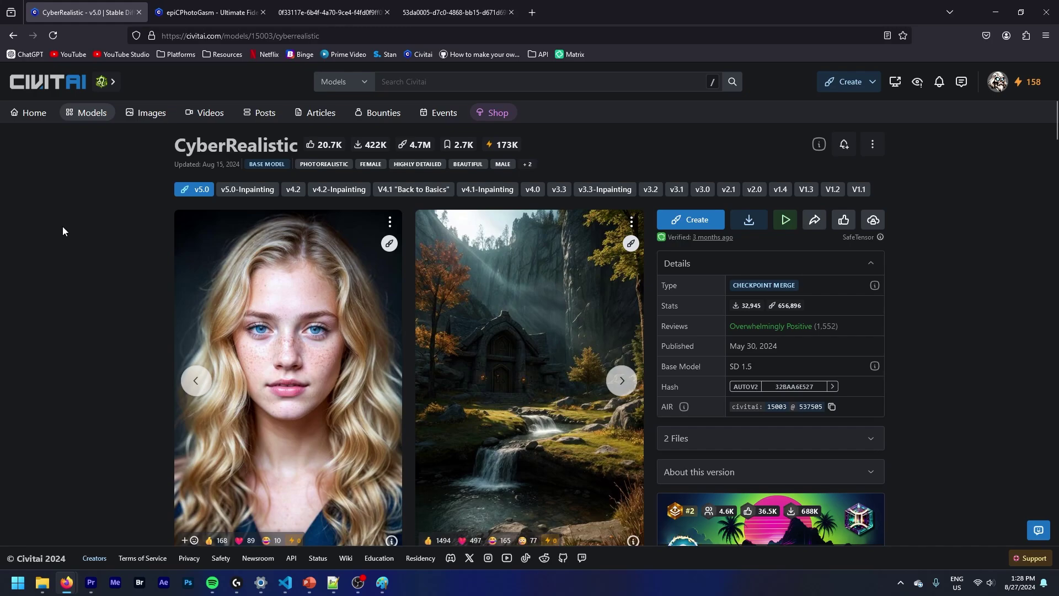
# Browse forward through the CyberRealistic sample images to examine the model's photorealistic style
pyautogui.click(622, 381)
pyautogui.click(622, 381)
pyautogui.click(622, 382)
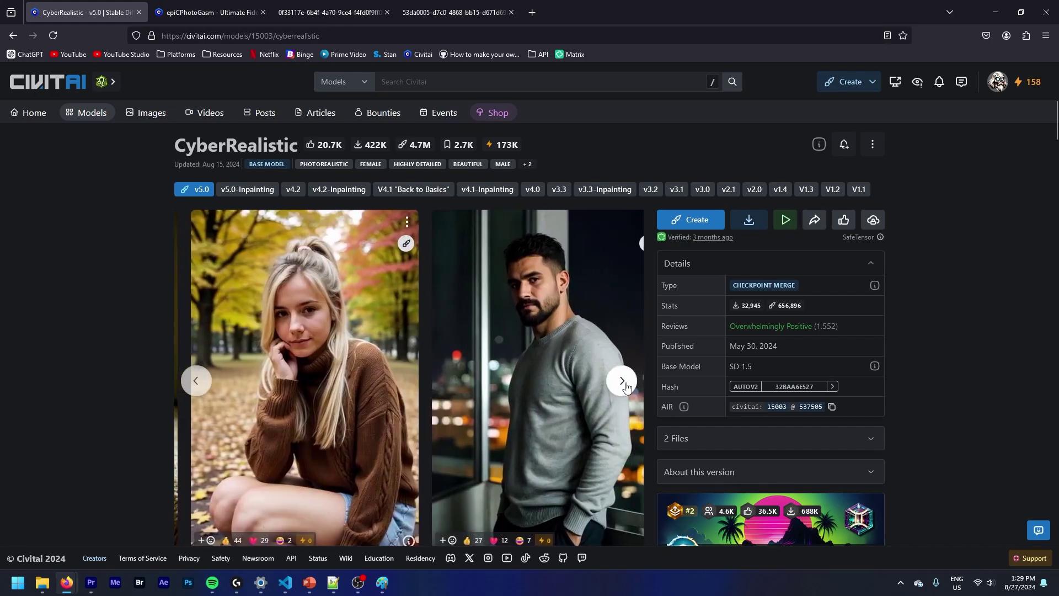
pyautogui.click(622, 382)
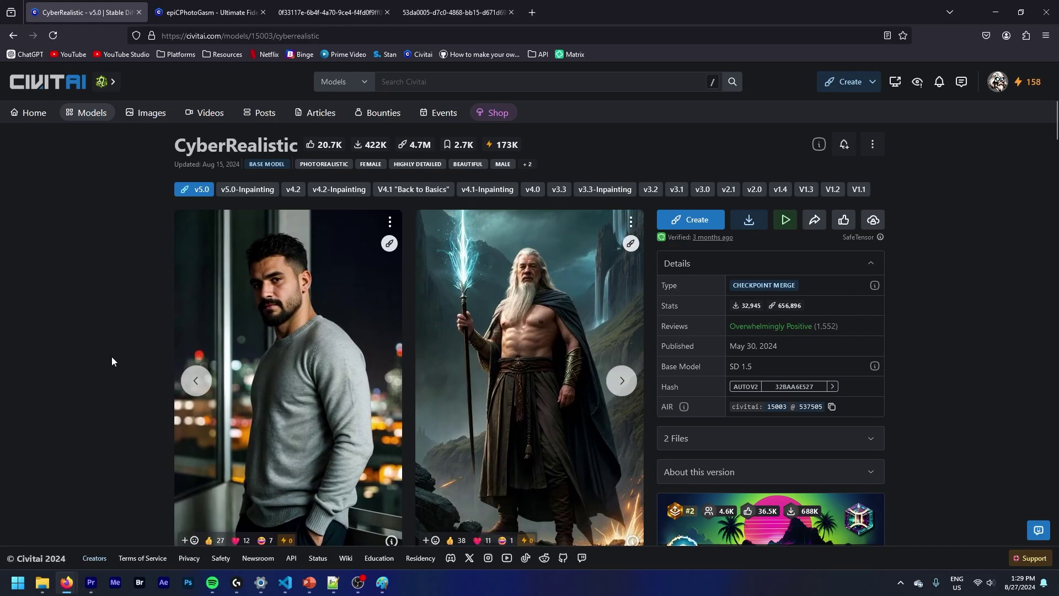
# Browse forward through the epiCPhotoGasm sample images, then view the age comparison chart and the other open standalone image
pyautogui.click(210, 14)
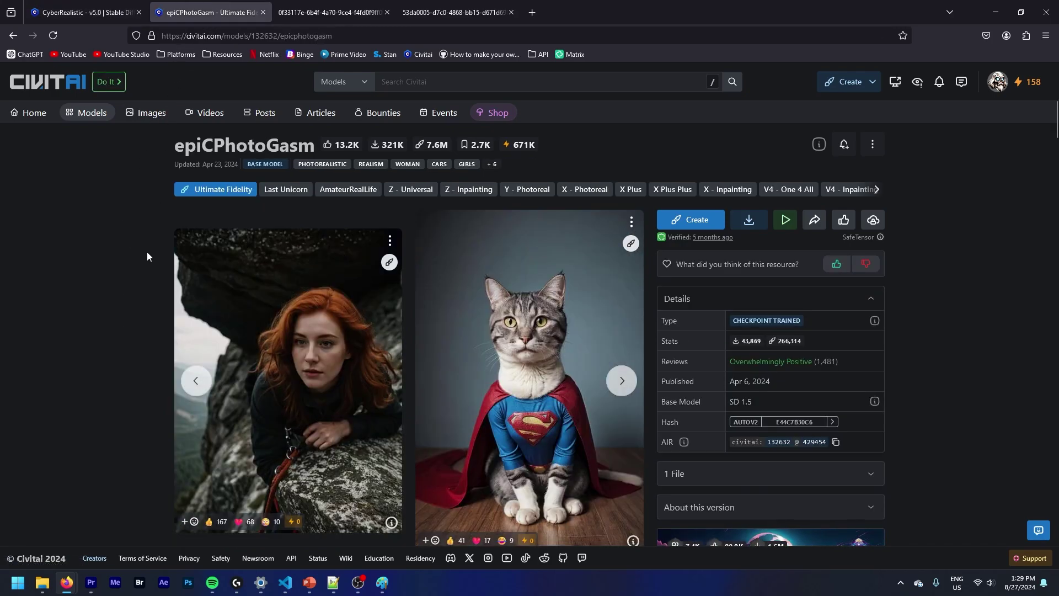
pyautogui.click(623, 380)
pyautogui.click(626, 380)
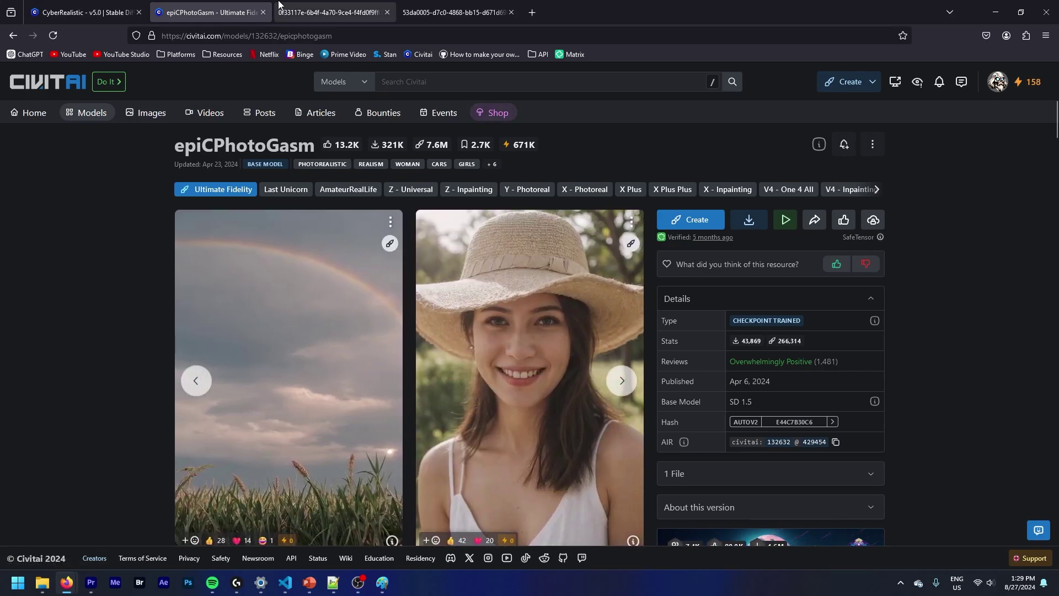
pyautogui.click(346, 7)
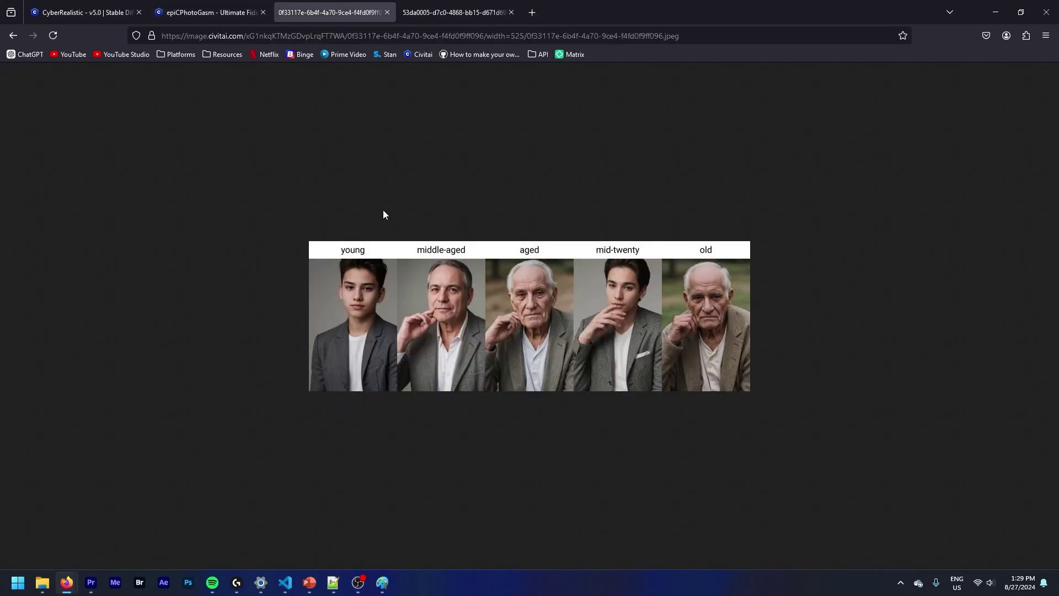
pyautogui.click(452, 8)
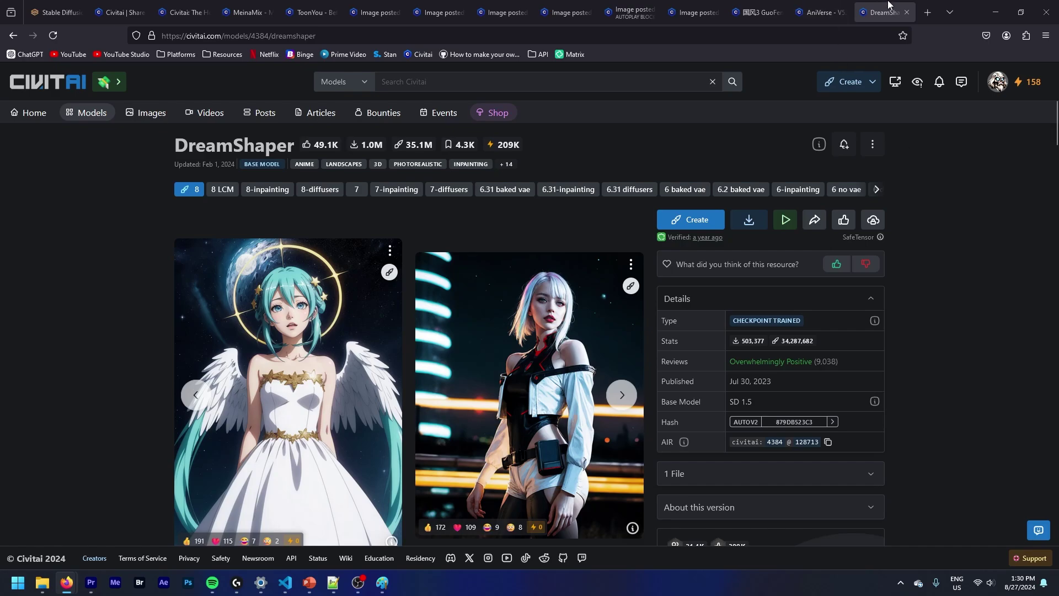
# Return to the AniVerse model page and open its V5.0 version, the one not marked Pruned
pyautogui.click(820, 12)
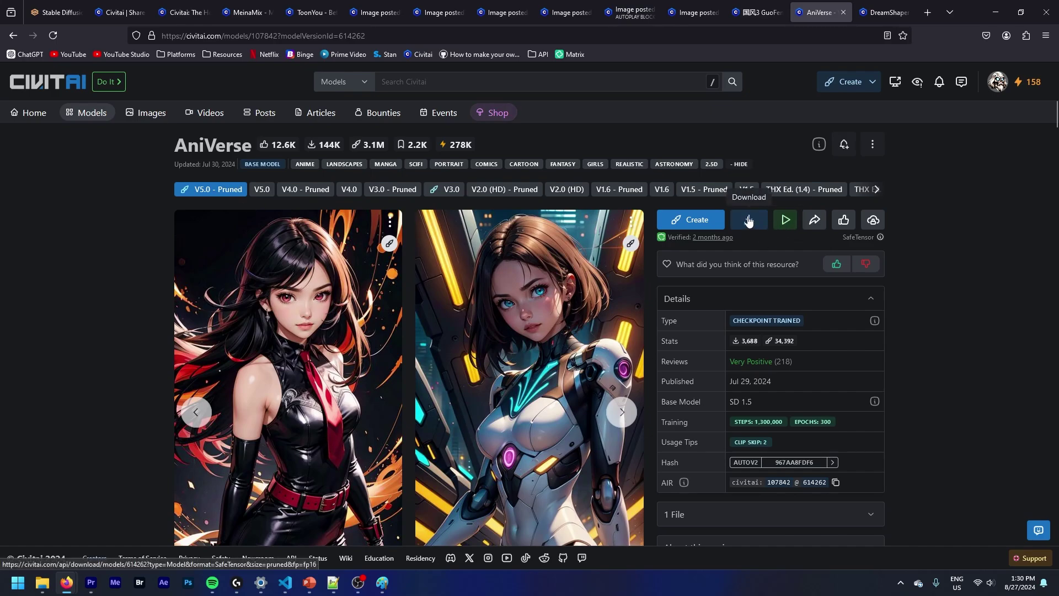
pyautogui.click(262, 190)
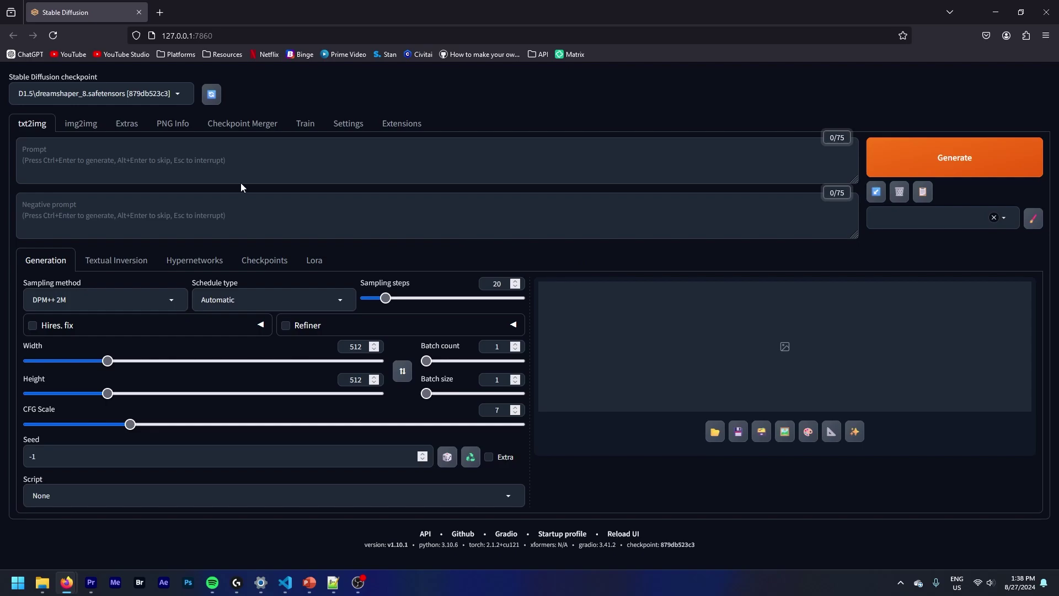
# In the Stable Diffusion web UI, review the installed checkpoints as a list and as cards, then return to the generation settings
pyautogui.click(177, 94)
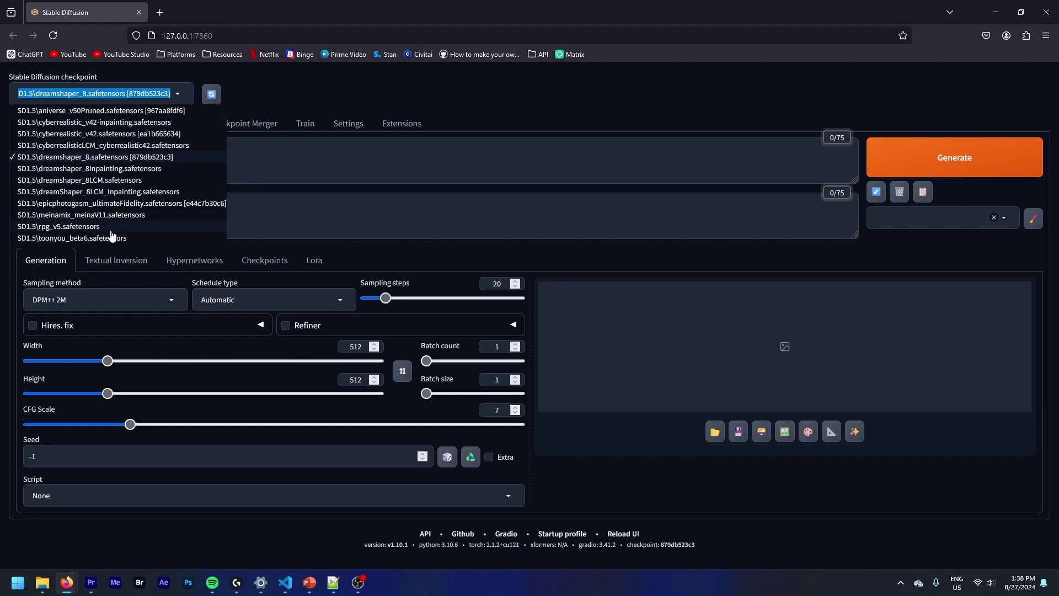
pyautogui.click(588, 243)
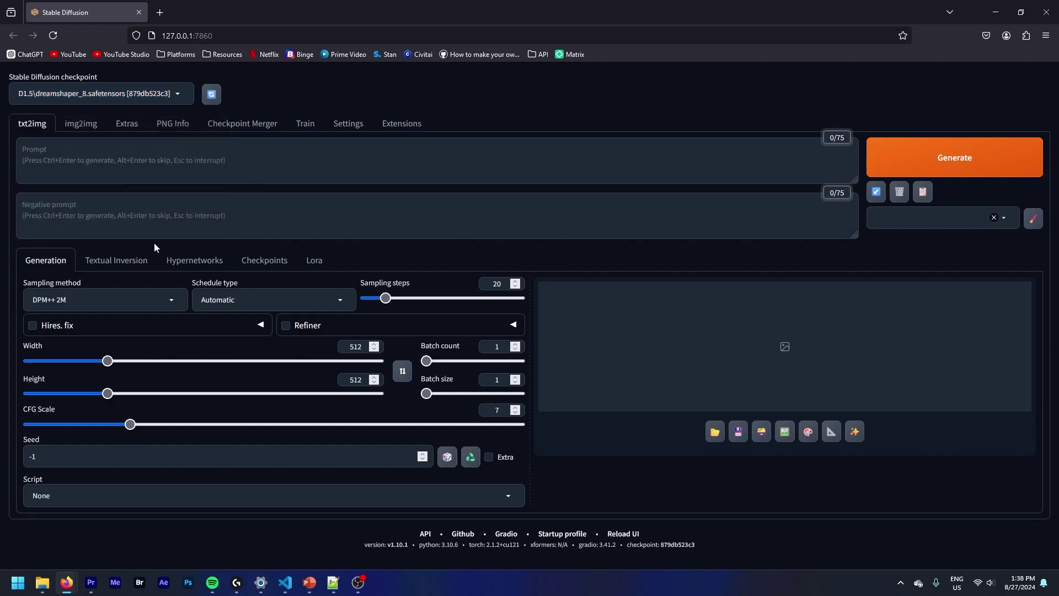
pyautogui.click(277, 267)
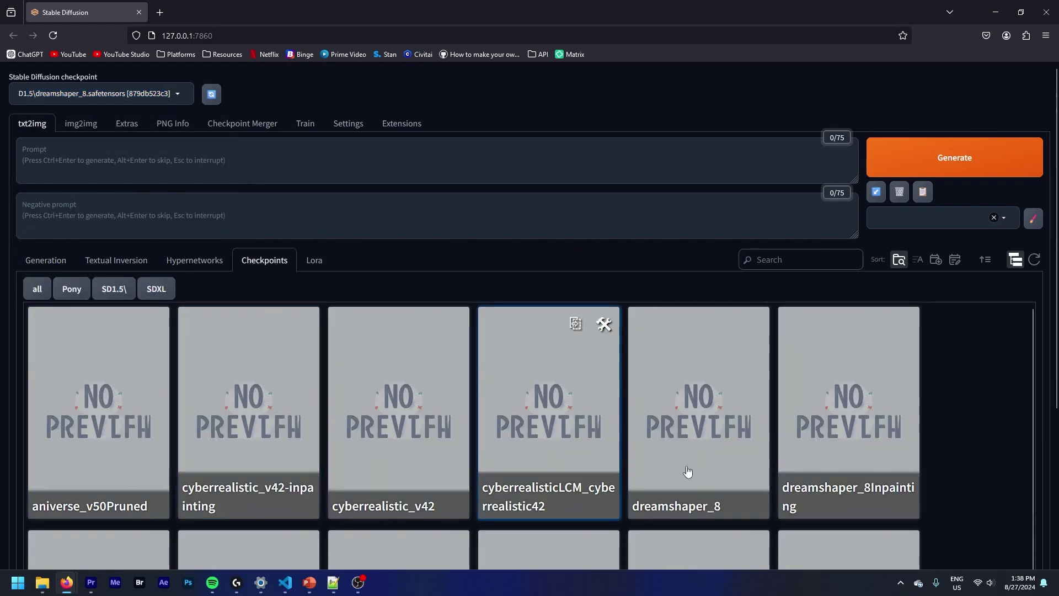
pyautogui.click(46, 260)
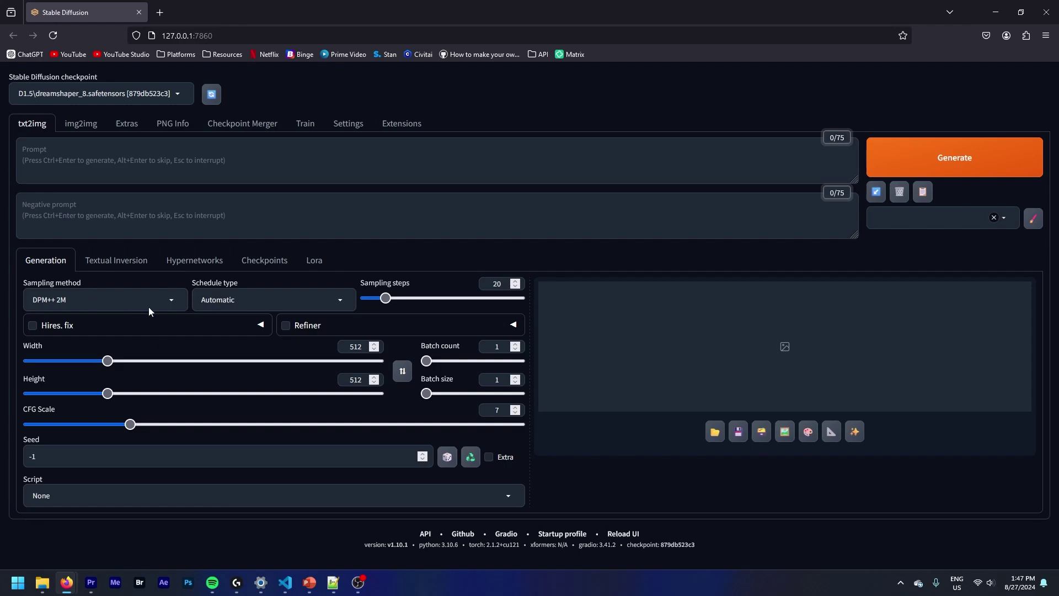
# Examine the available sampling methods, including the Euler a description, and keep DPM++ 2M selected
pyautogui.click(166, 303)
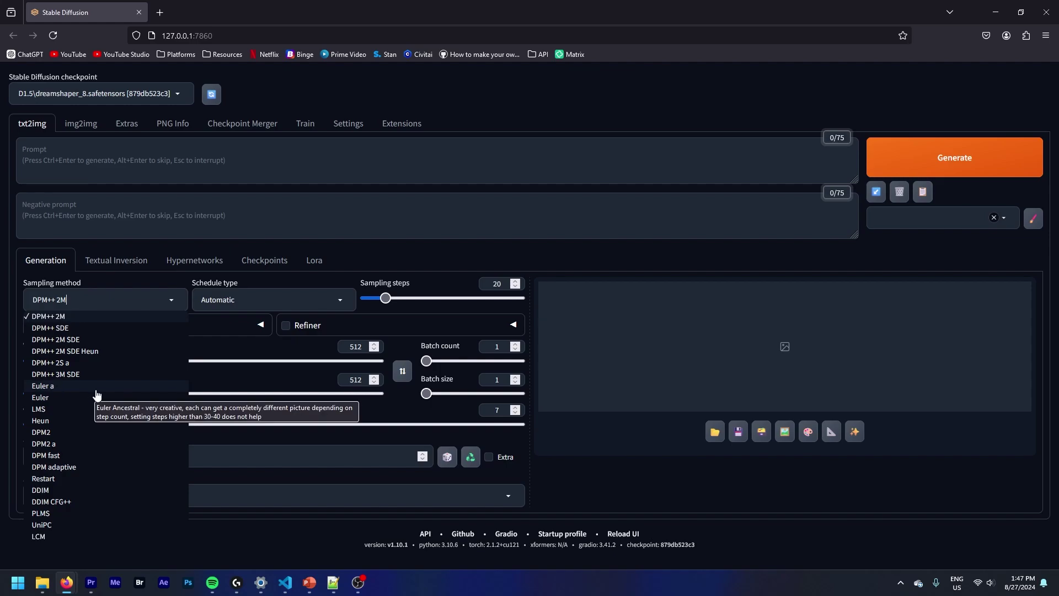
pyautogui.click(127, 280)
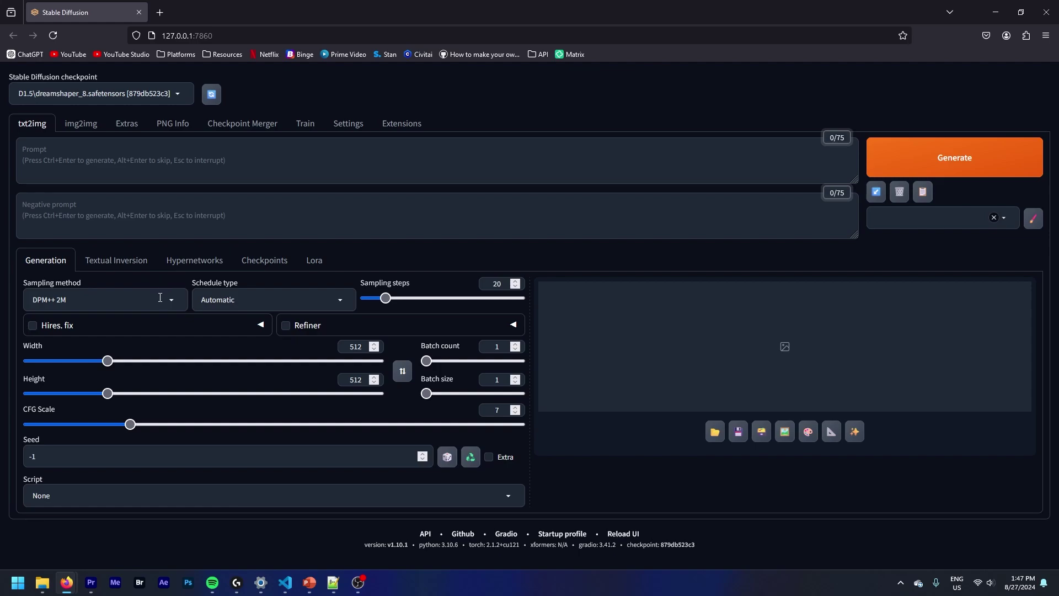
pyautogui.click(159, 297)
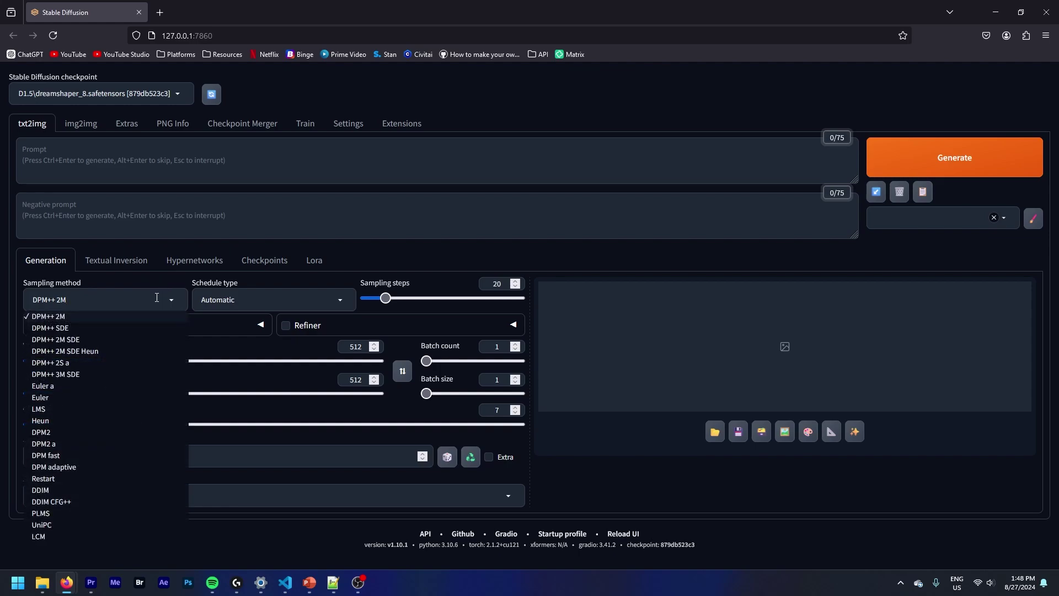
pyautogui.click(112, 321)
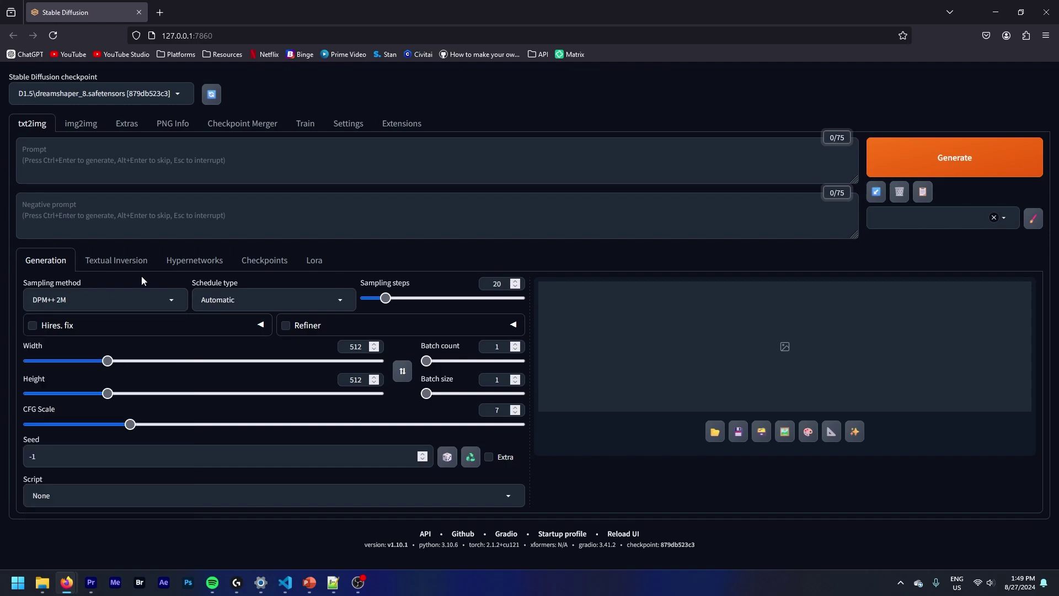
# Review the available schedule types, then look through the sampling methods once more without choosing another
pyautogui.click(245, 301)
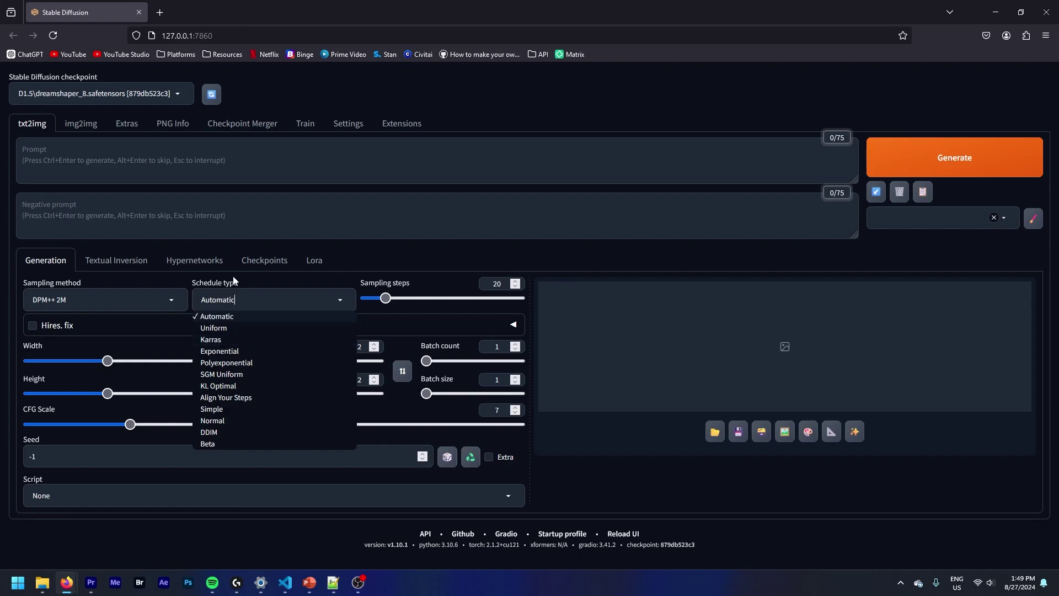
pyautogui.click(251, 279)
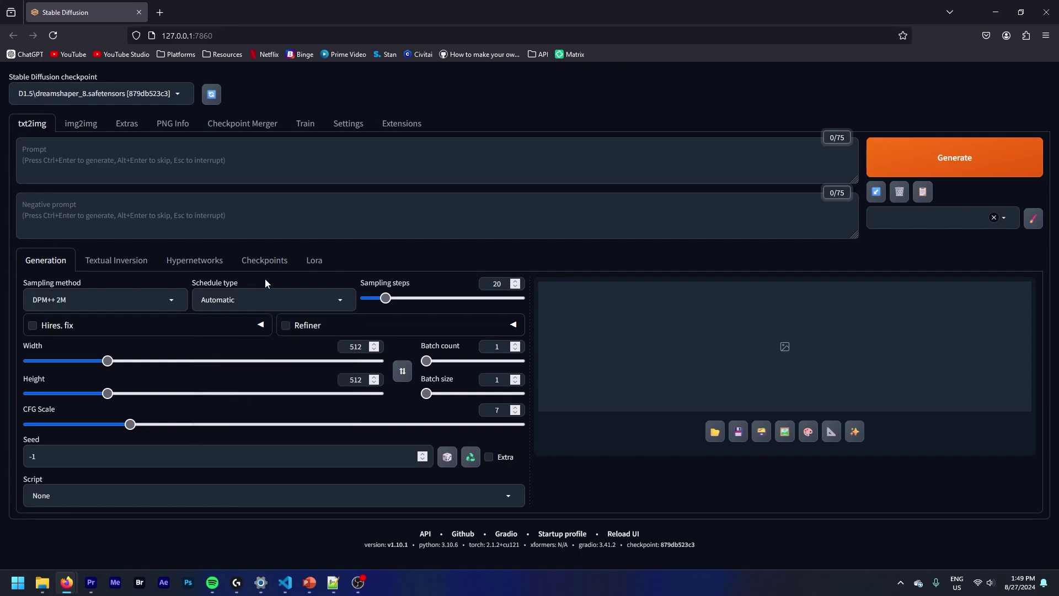
pyautogui.click(167, 302)
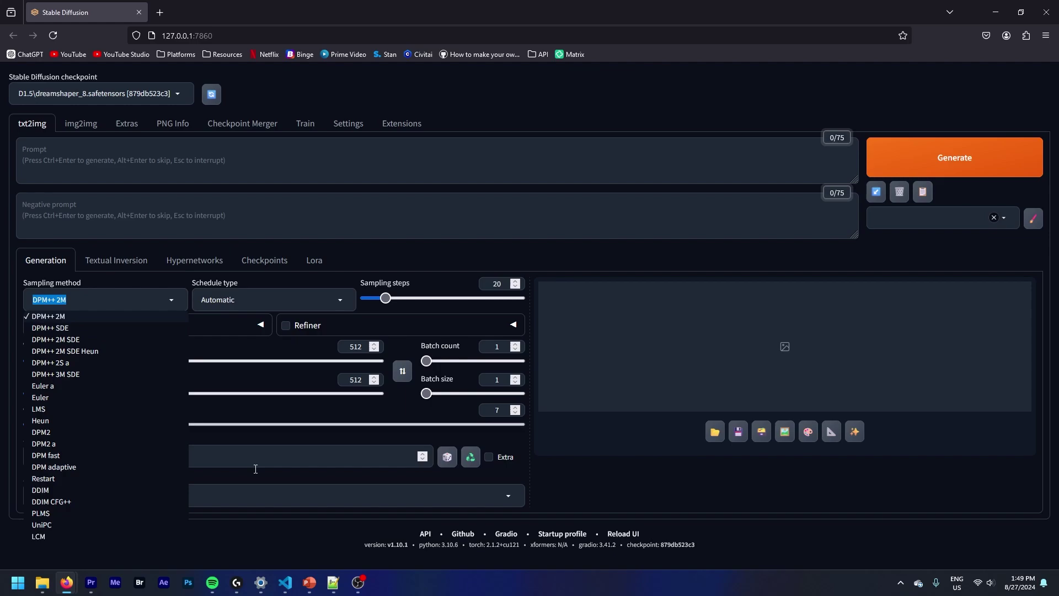
pyautogui.click(178, 280)
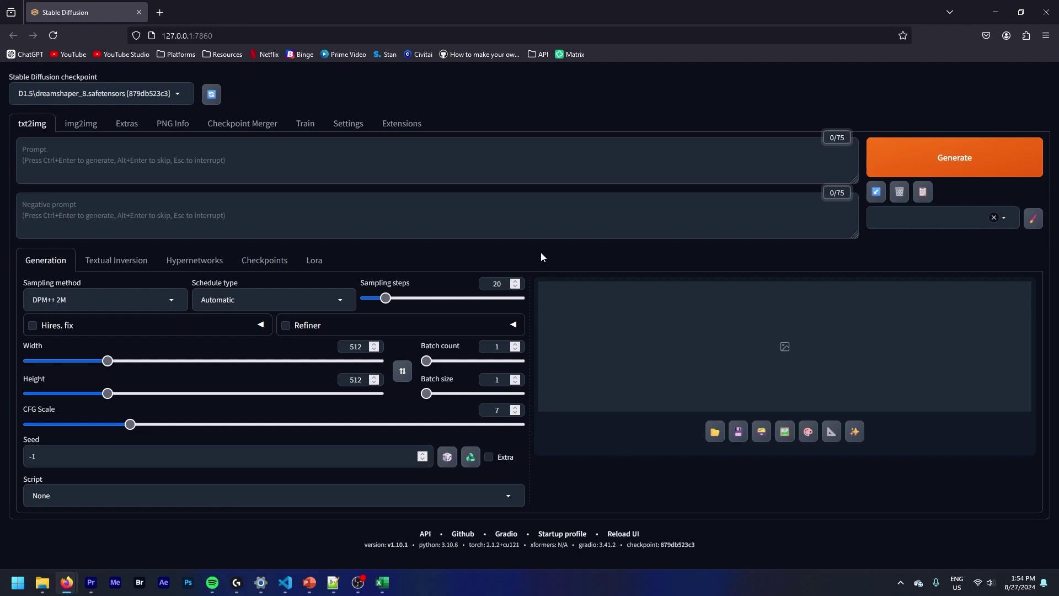
# Generate an image from the prompt "male paladin warrior in heavy armor, casting holy magic"
pyautogui.click(272, 169)
pyautogui.write('male ')
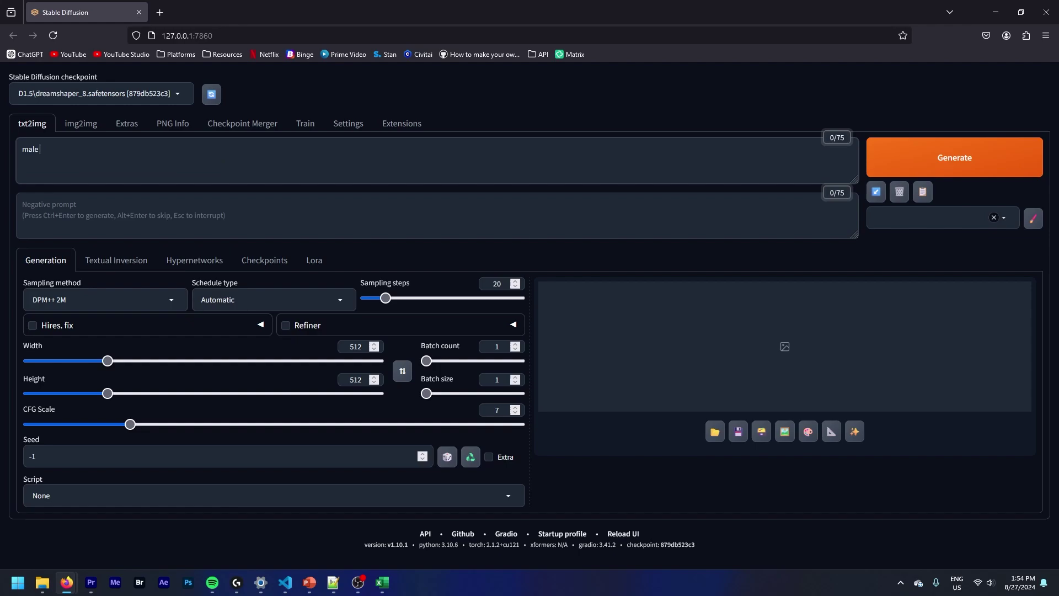
pyautogui.write('paladin warrior in heavy armor, casting h')
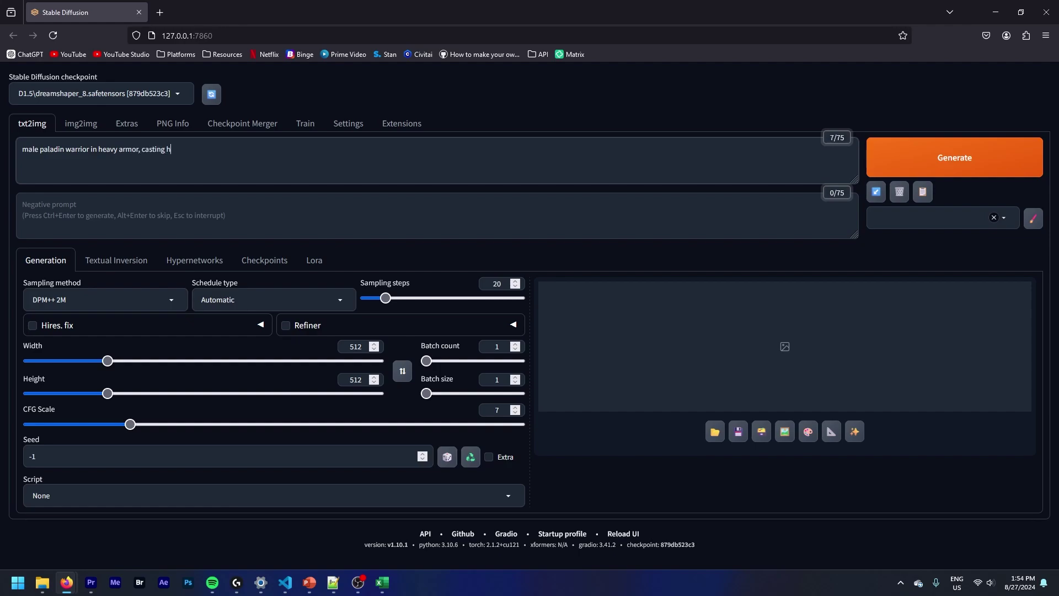
pyautogui.write('oly magic')
pyautogui.hotkey('ctrl', 'Return')
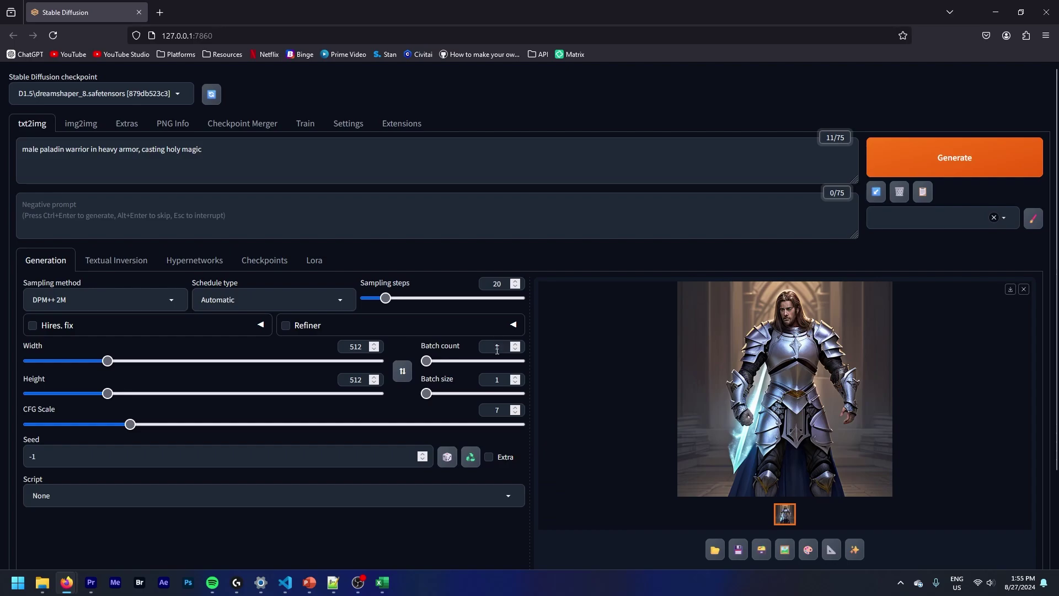
# Check the description of Batch count, then generate another image from the same paladin prompt
pyautogui.moveTo(440, 349)
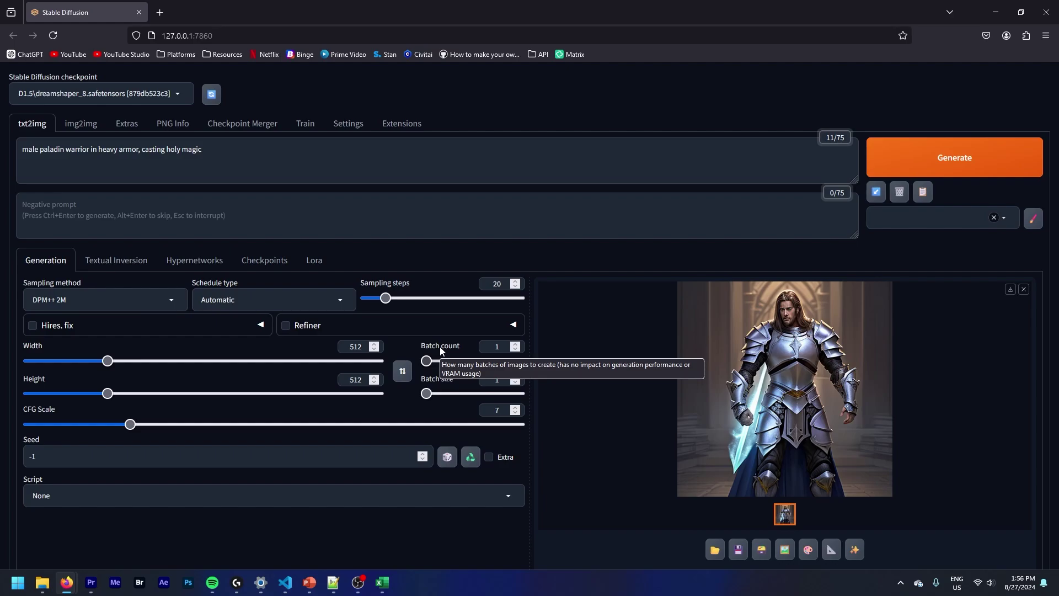
pyautogui.click(393, 151)
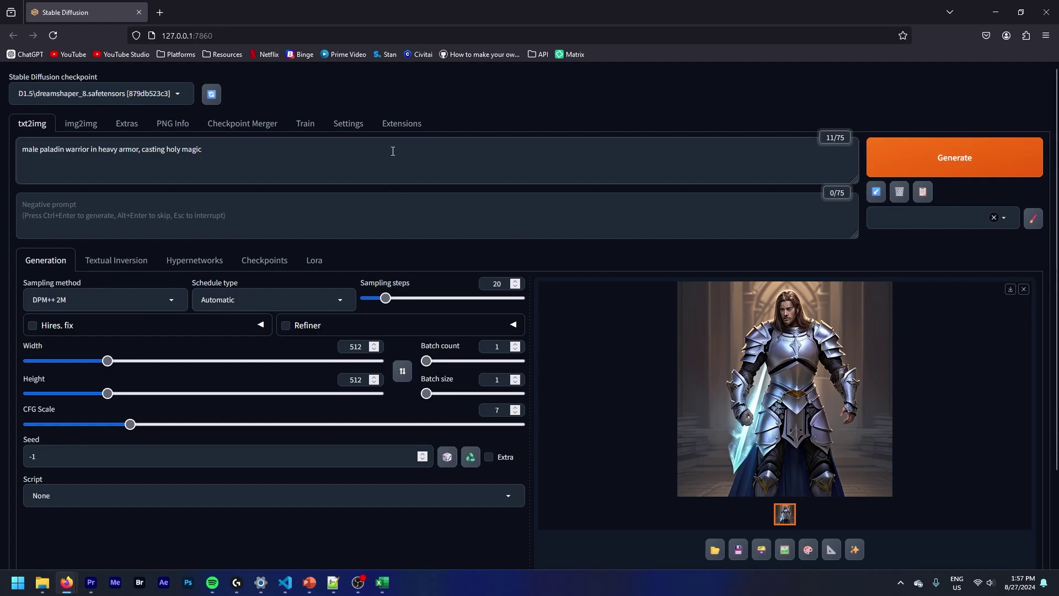
pyautogui.hotkey('ctrl', 'Return')
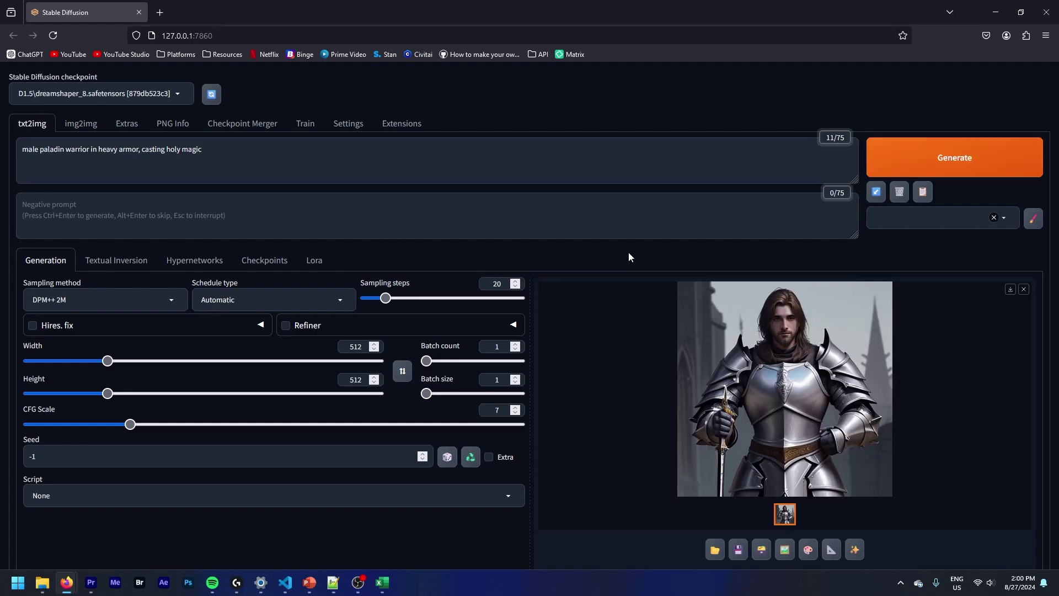
# Add "cinematic action shot, high fantasy, magic," at the start of the prompt and generate a new image
pyautogui.click(31, 151)
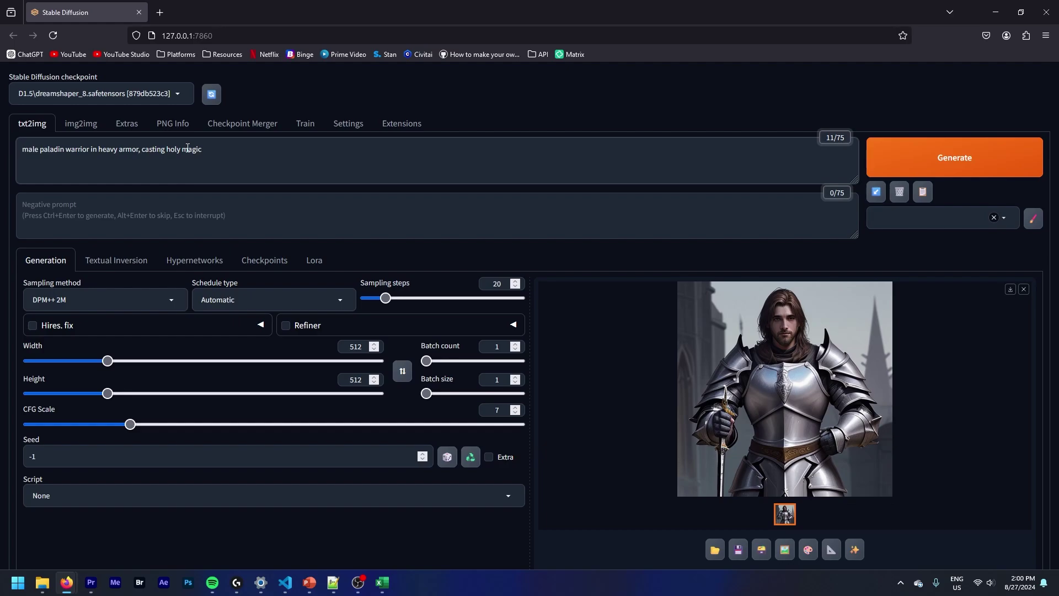
pyautogui.write('cinematic a')
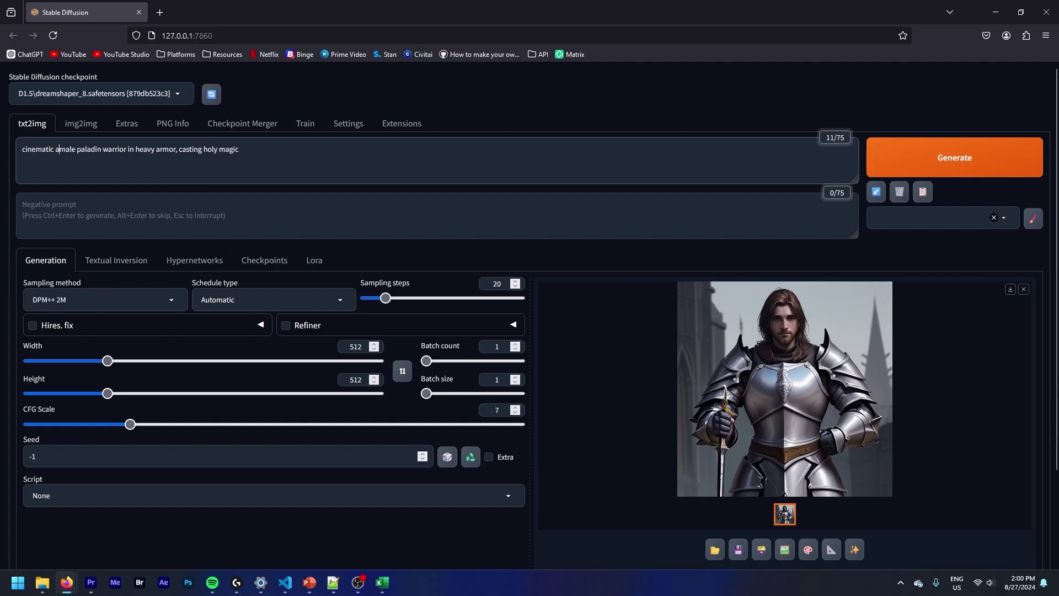
pyautogui.write('ction shot, hi')
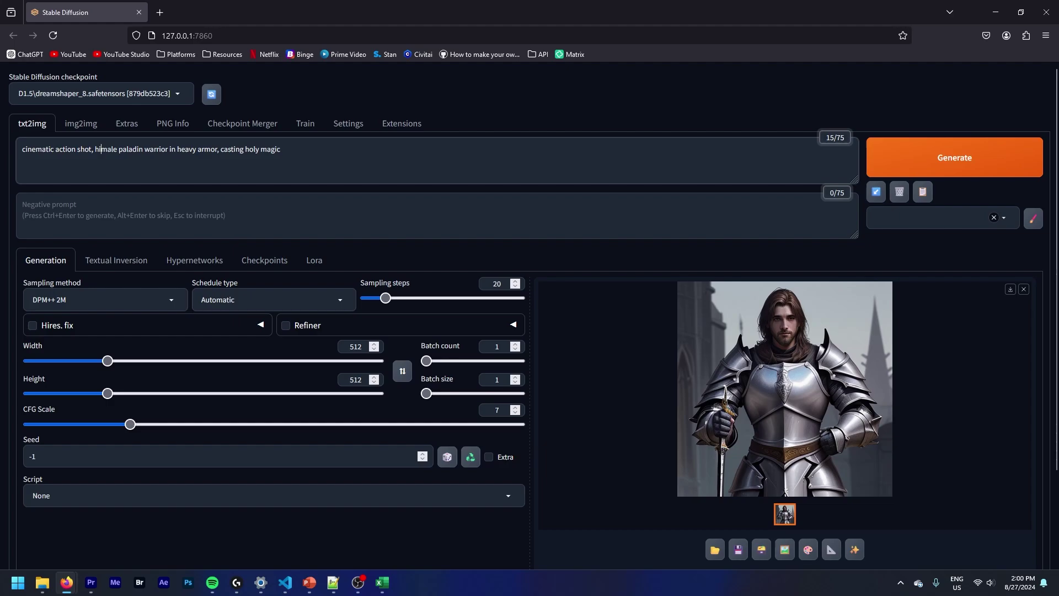
pyautogui.write('gh ')
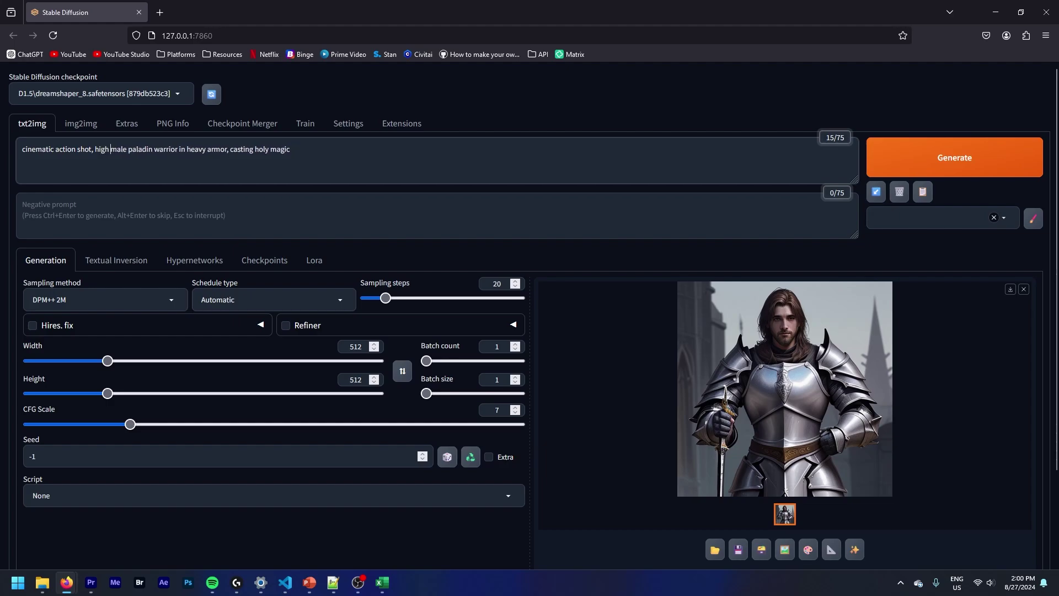
pyautogui.write('fantasy, mag')
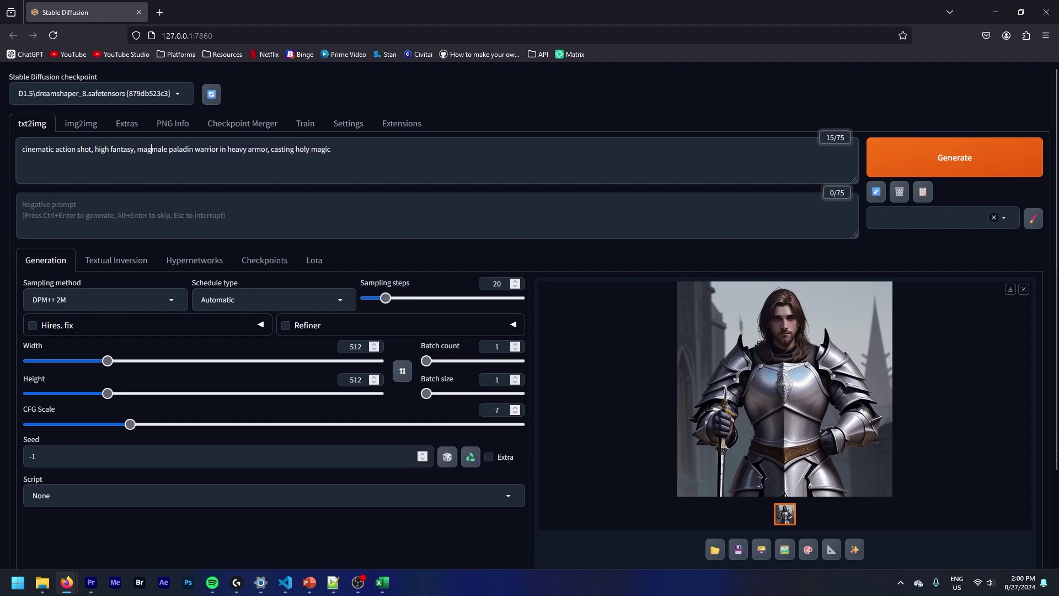
pyautogui.write('ic,')
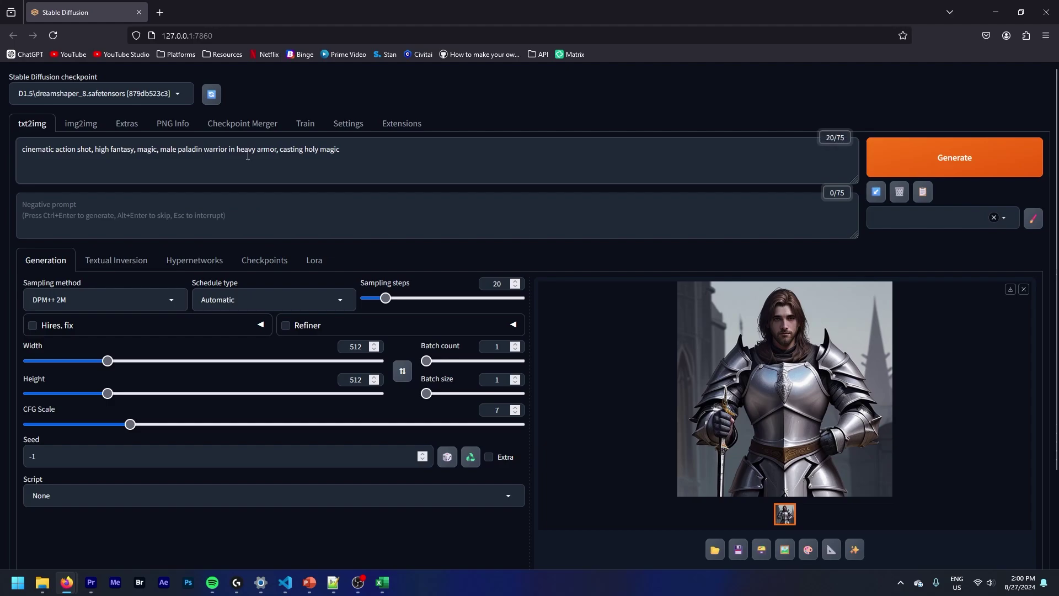
pyautogui.hotkey('ctrl', 'Return')
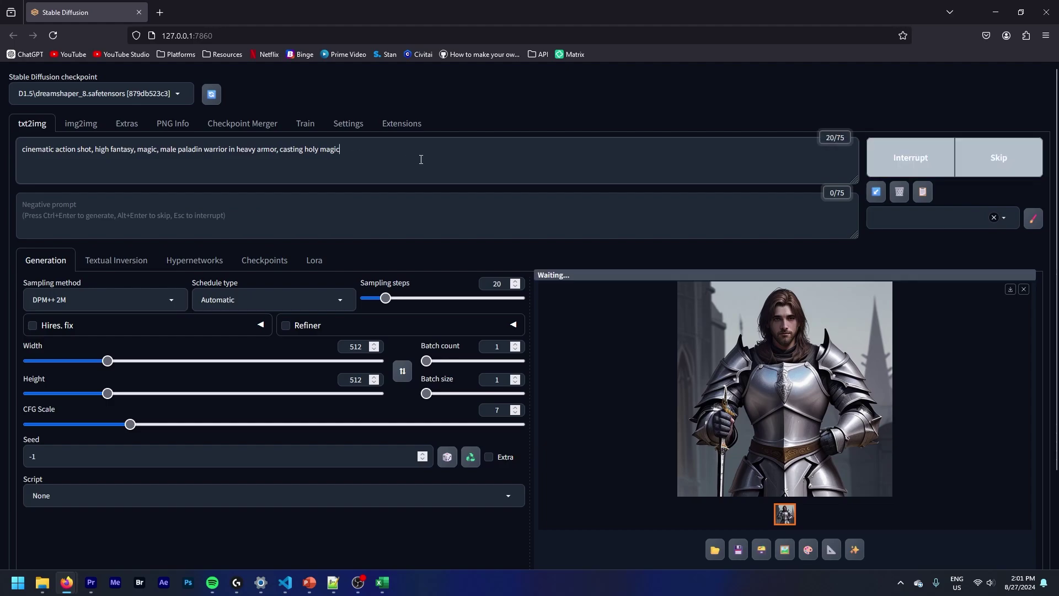
# Insert "with arms in the air" after "heavy armor" and "long shot of a" before "male" in the prompt, and generate the image
pyautogui.hotkey('ctrl', 'Left')
pyautogui.hotkey('ctrl', 'Left')
pyautogui.hotkey('ctrl', 'Left')
pyautogui.press('BackSpace')
pyautogui.press('BackSpace')
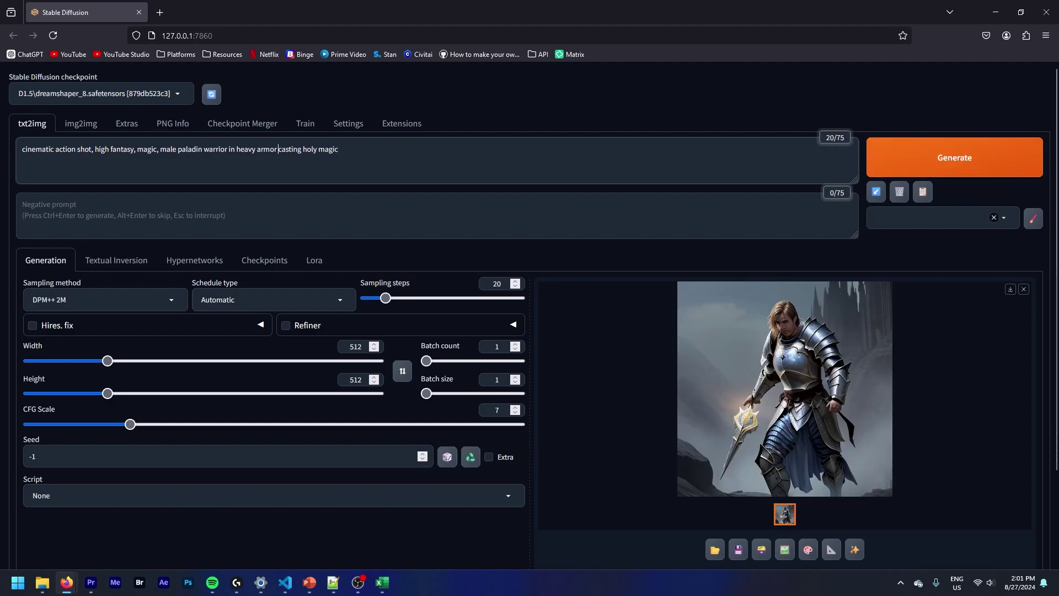
pyautogui.write('with arms in the air,')
pyautogui.click(161, 149)
pyautogui.write('long shot of a')
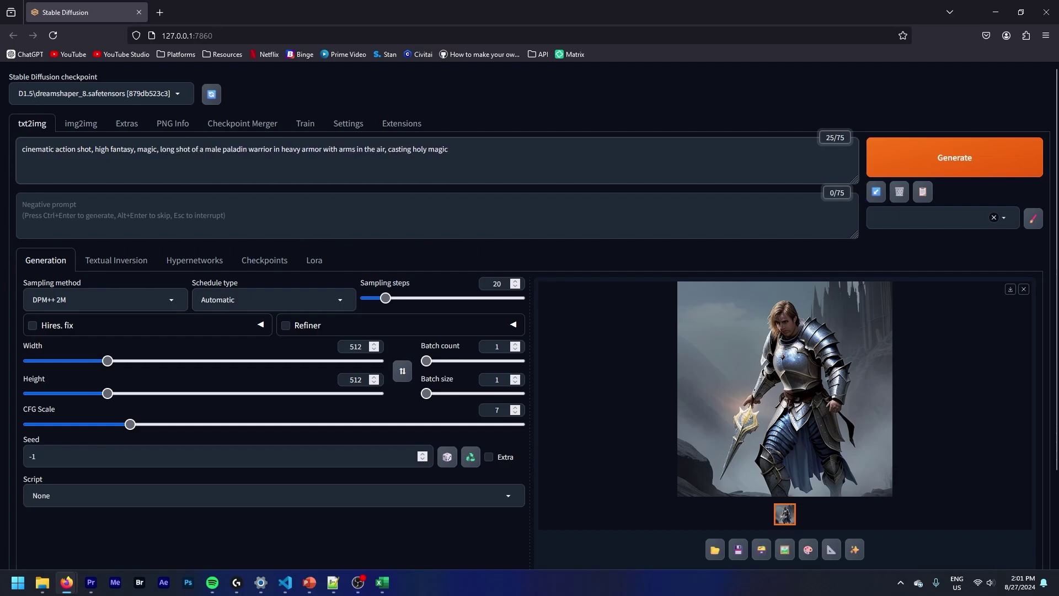
pyautogui.hotkey('ctrl', 'Return')
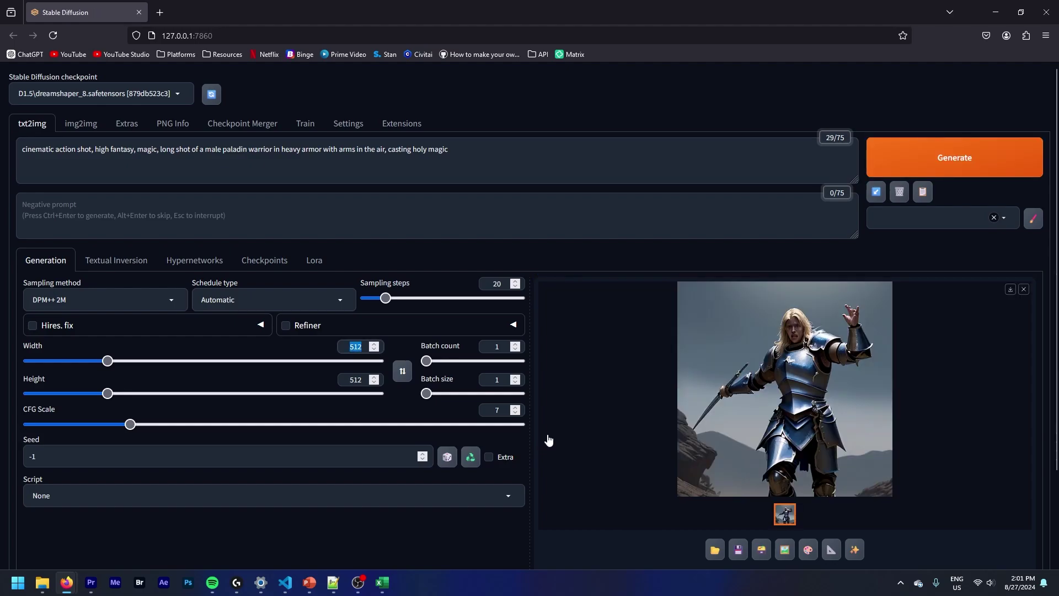
# Set the image width to 360 and the height to 640, and generate new portrait images from the prompt
pyautogui.write('360')
pyautogui.press('Tab')
pyautogui.press('Tab')
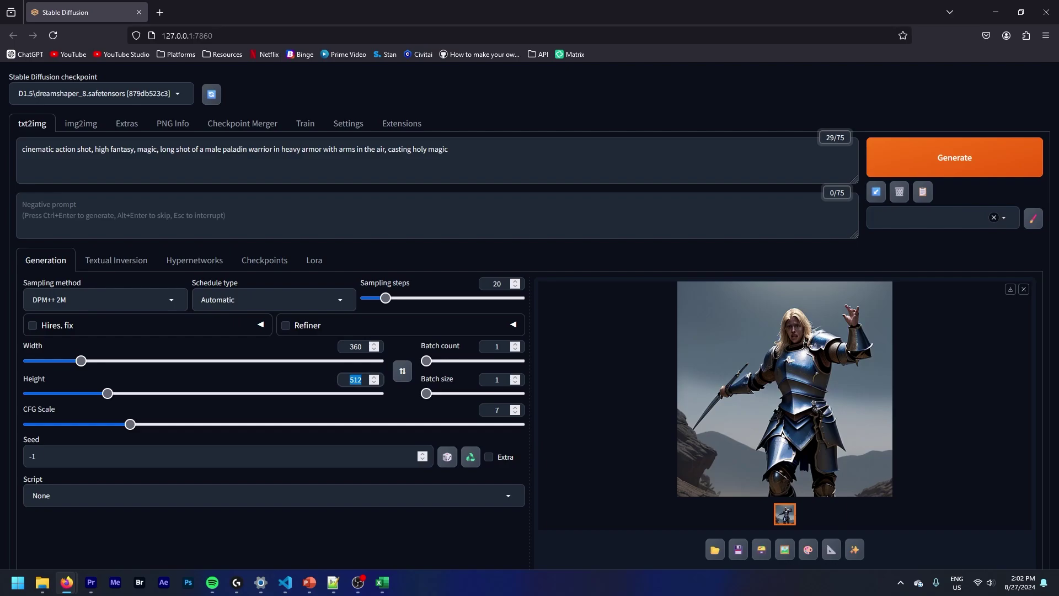
pyautogui.write('640')
pyautogui.press('Tab')
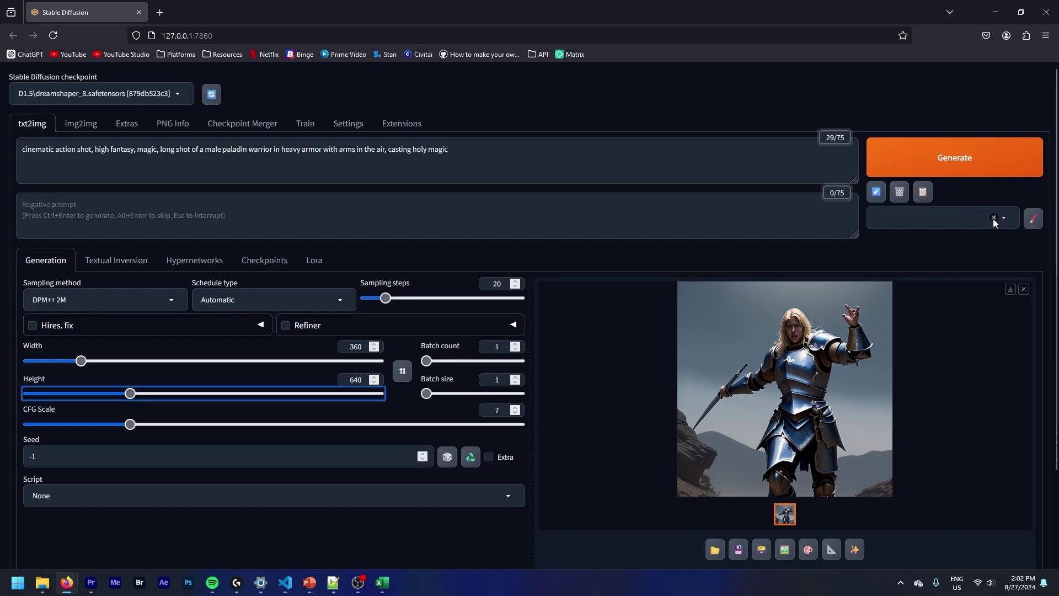
pyautogui.hotkey('ctrl', 'Return')
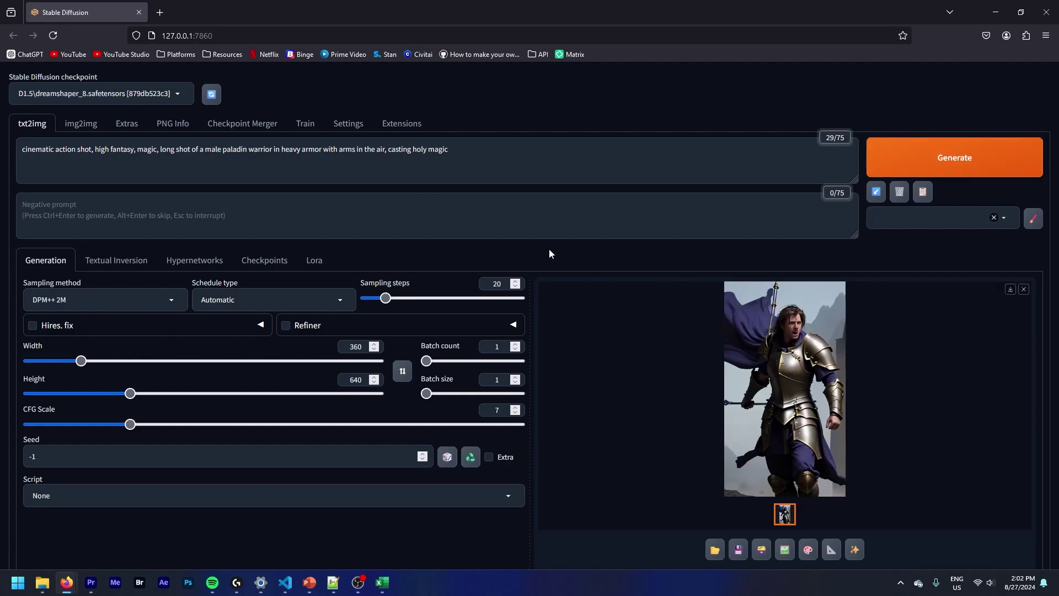
pyautogui.click(516, 163)
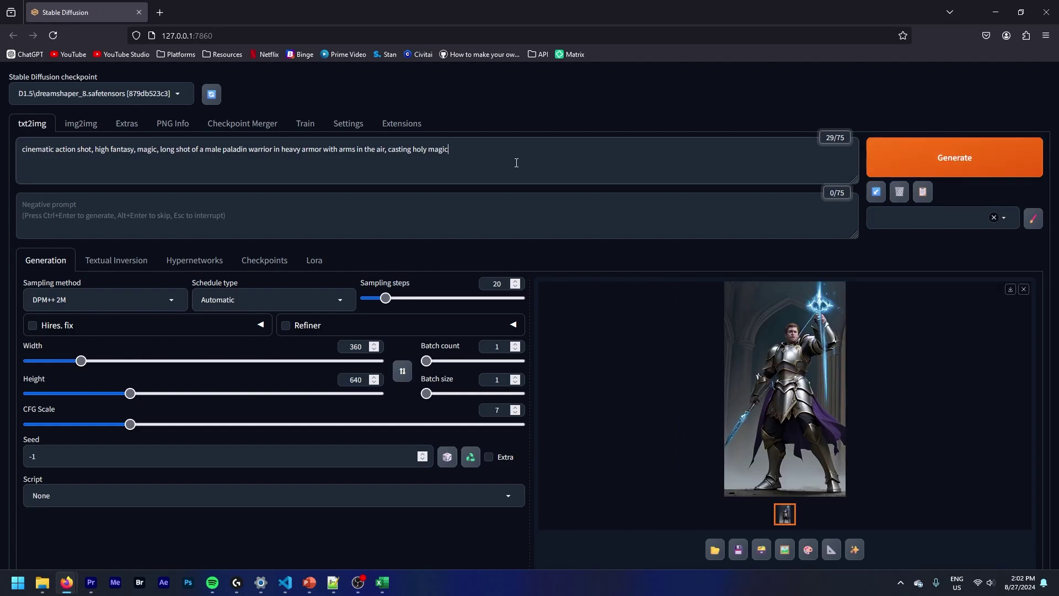
pyautogui.click(545, 257)
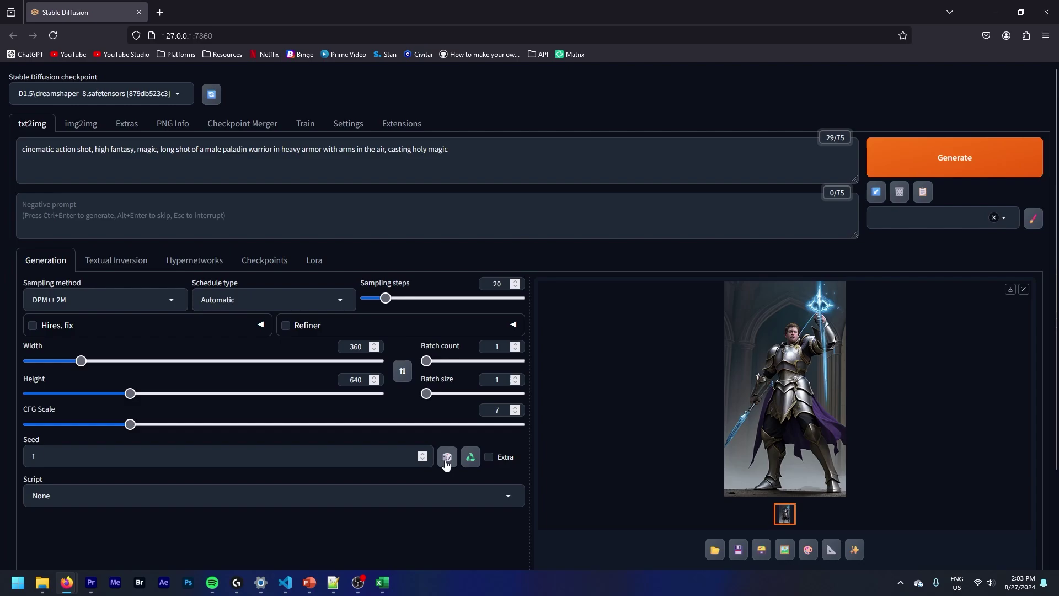
# Reuse the seed of the last generated image and generate again with the same prompt
pyautogui.click(470, 458)
pyautogui.click(530, 174)
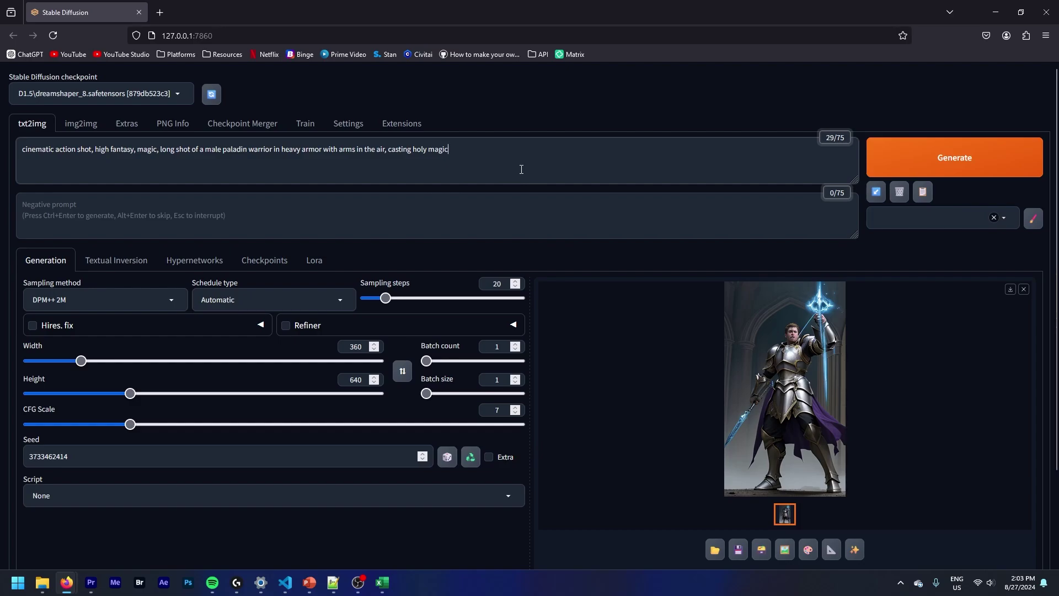
pyautogui.hotkey('ctrl', 'Return')
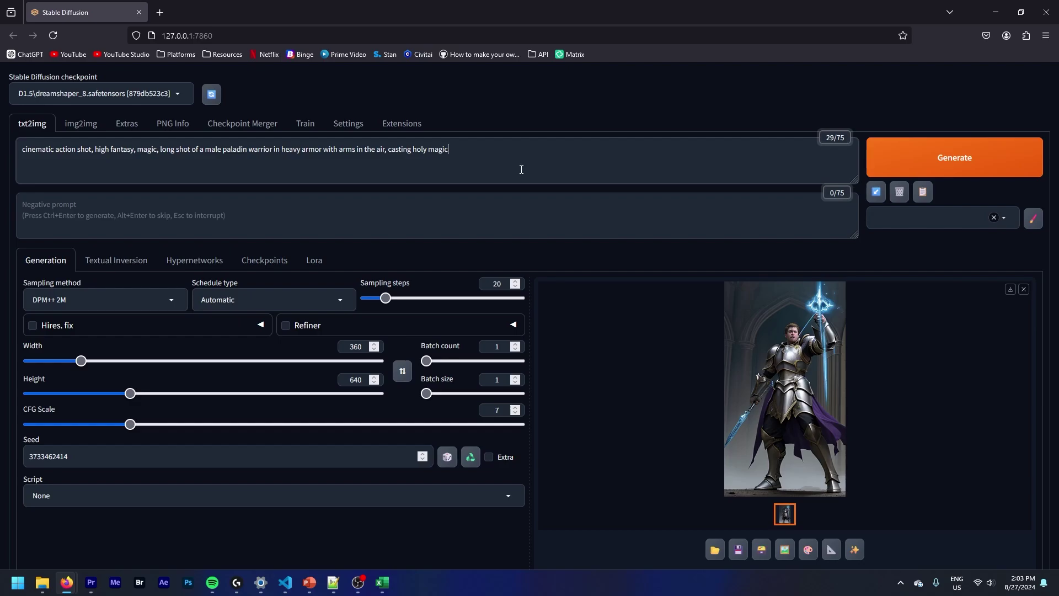
# Enable Hires. fix with the Latent upscaler at 1.6 times and generate the image with the reused seed
pyautogui.click(261, 326)
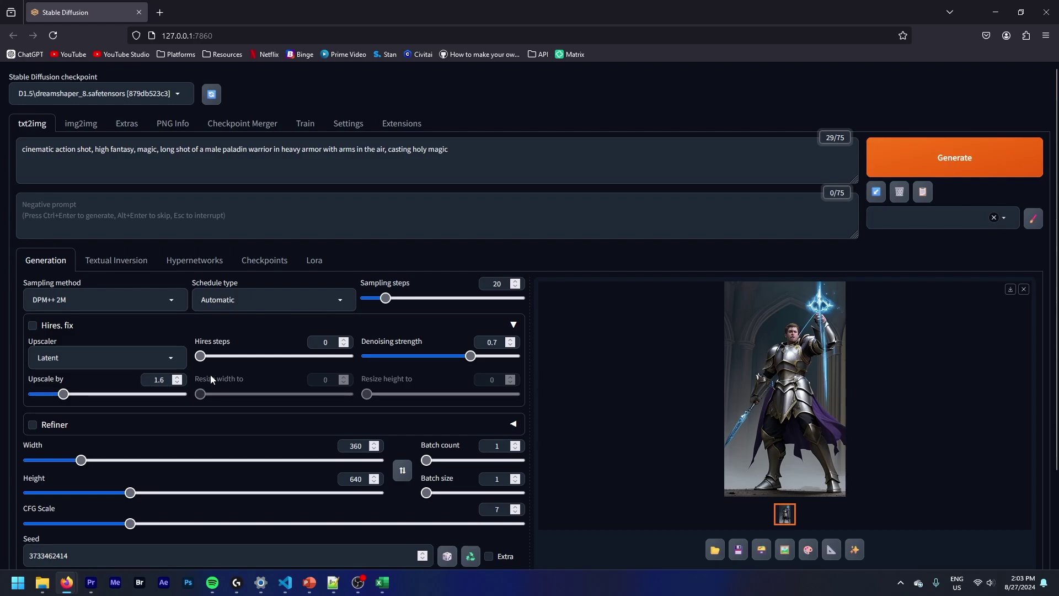
pyautogui.moveTo(209, 378)
pyautogui.click(551, 169)
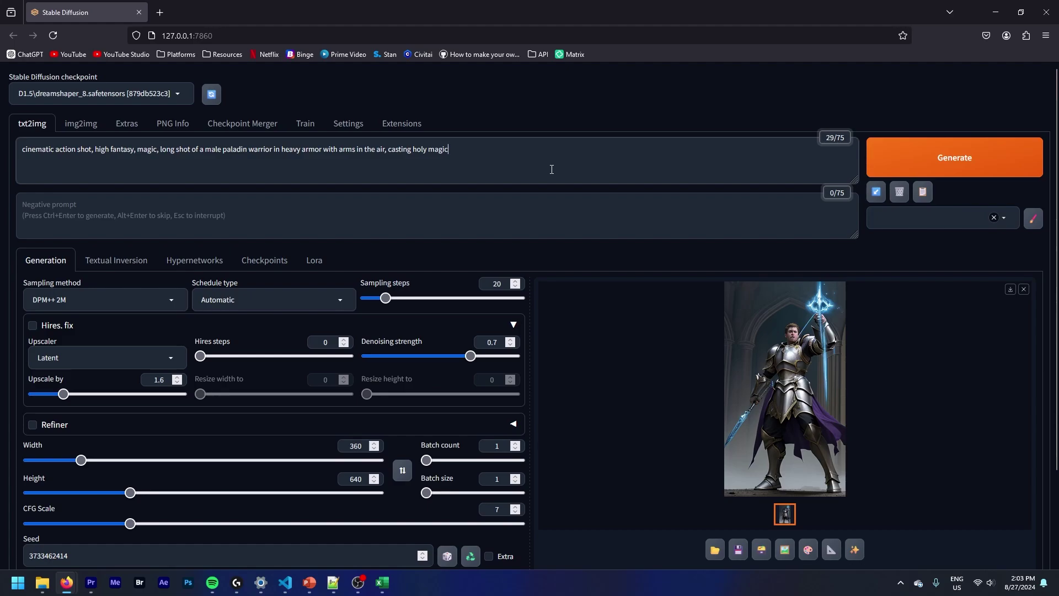
pyautogui.hotkey('ctrl', 'Return')
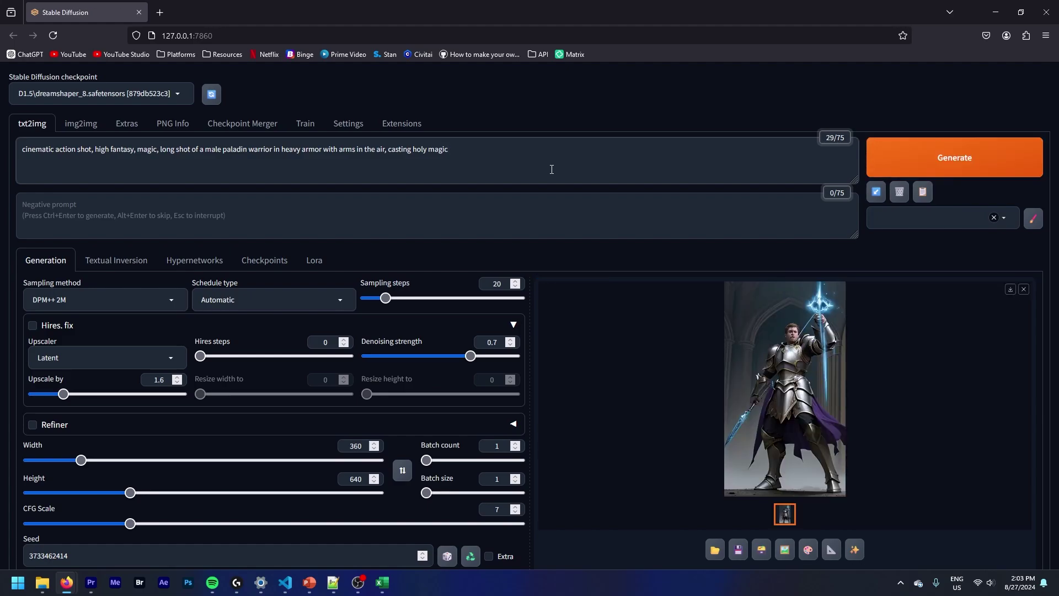
pyautogui.click(34, 331)
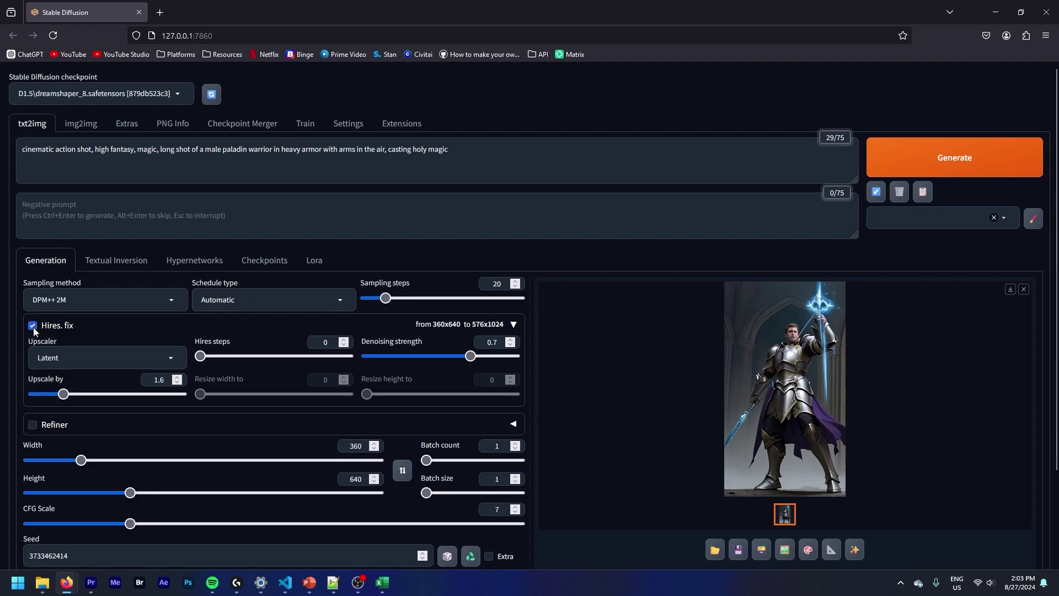
pyautogui.click(549, 171)
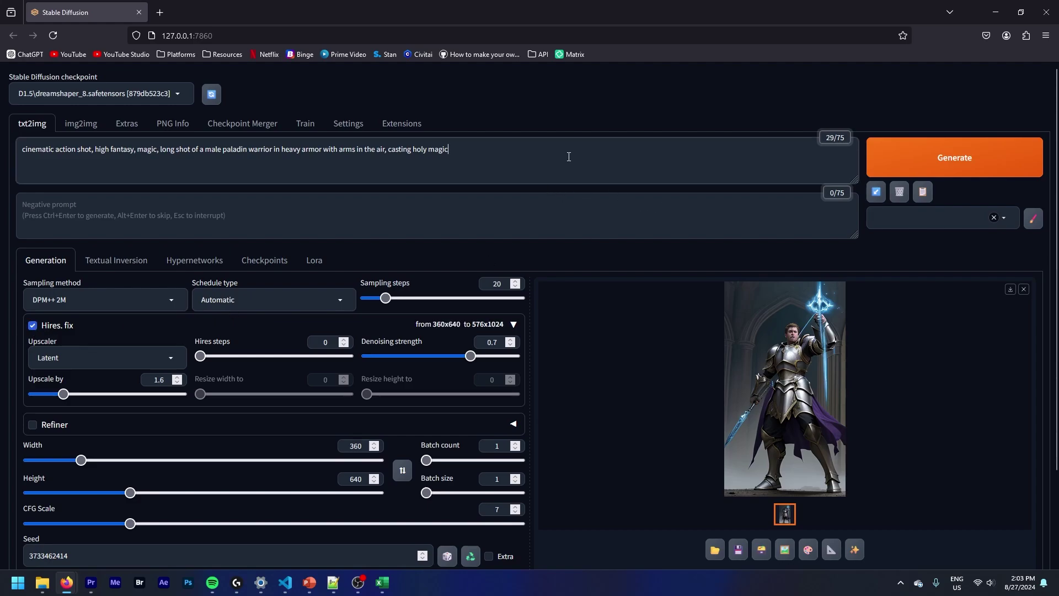
pyautogui.hotkey('ctrl', 'Return')
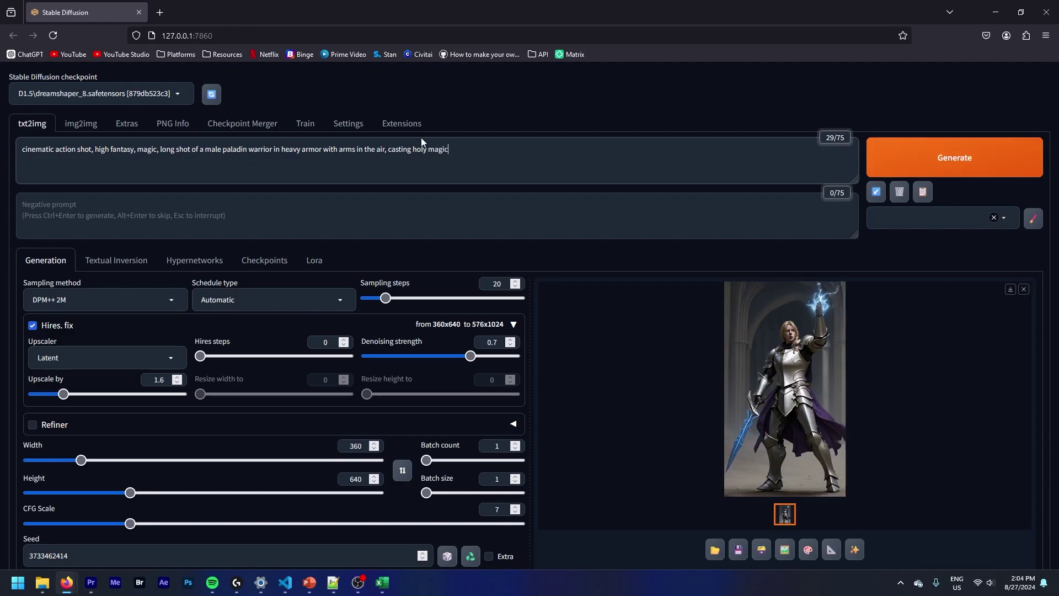
# View the upscaled paladin image enlarged, then send it with its generation parameters to img2img
pyautogui.click(748, 339)
pyautogui.click(764, 353)
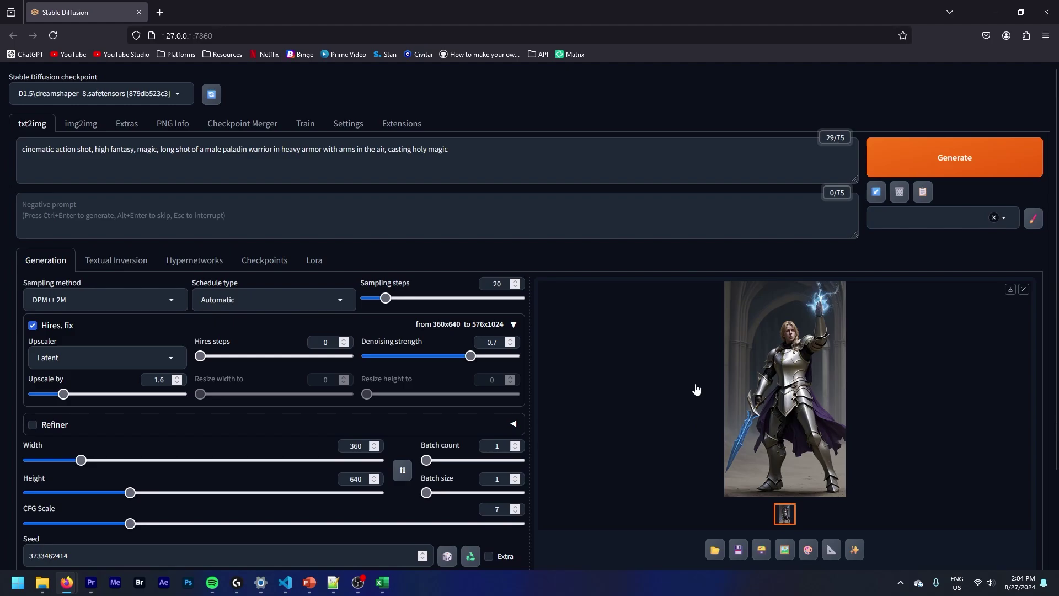
pyautogui.click(786, 550)
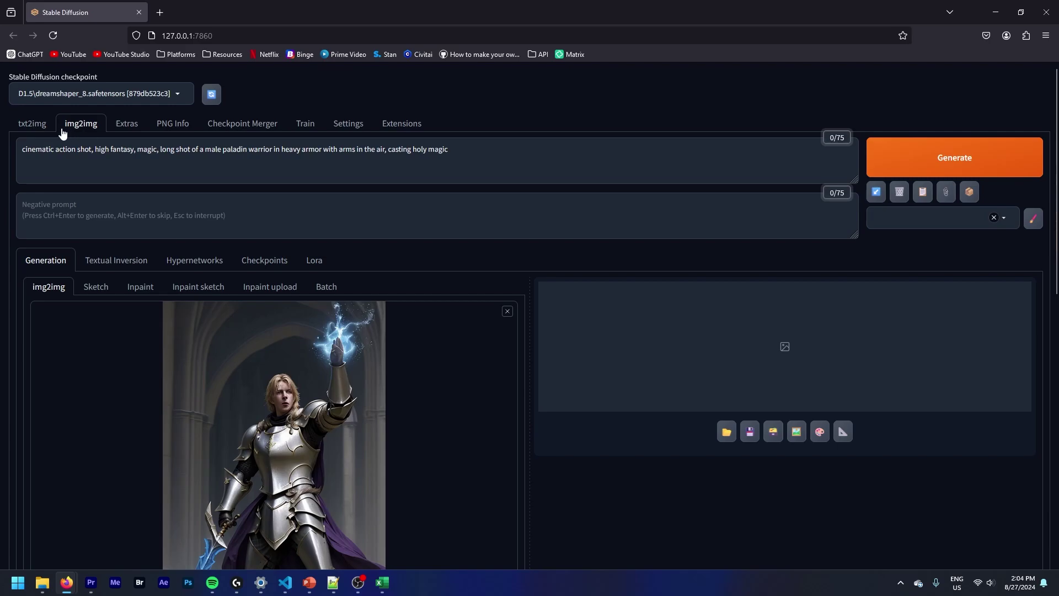
# Compare the txt2img settings with the img2img page holding the sent image, ending on img2img
pyautogui.click(25, 127)
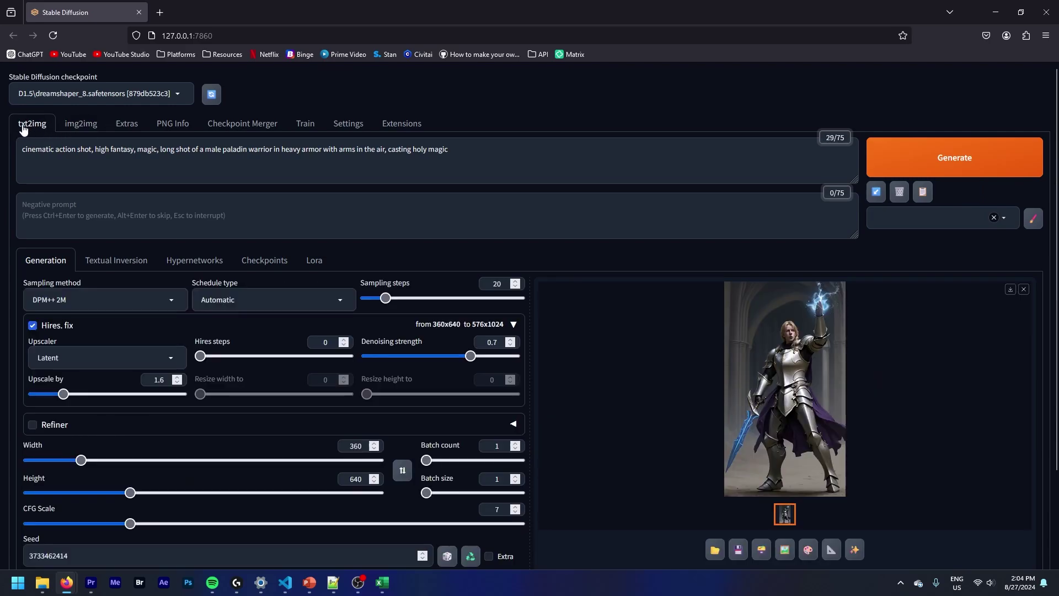
pyautogui.click(84, 129)
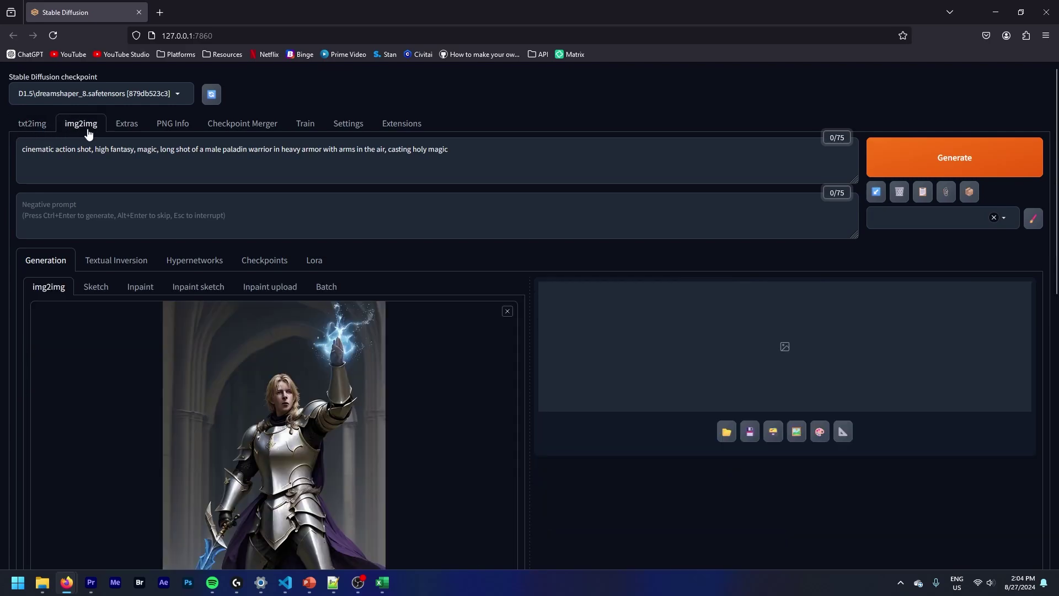
pyautogui.click(38, 127)
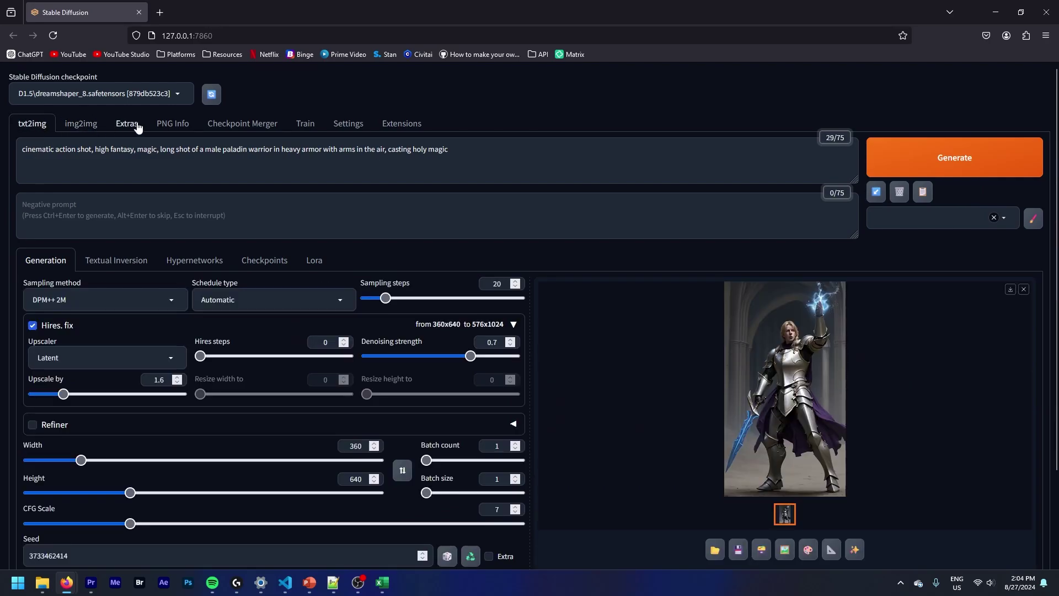
pyautogui.click(81, 123)
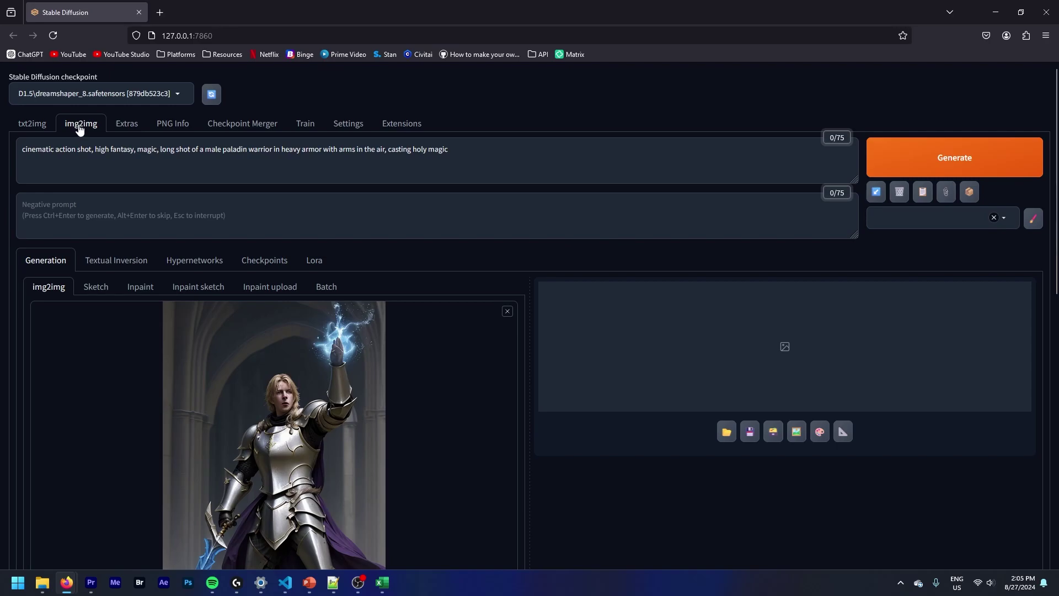
# Size the img2img output by a resize factor and set the scale to 1.25
pyautogui.scroll(-10, 548, 465)
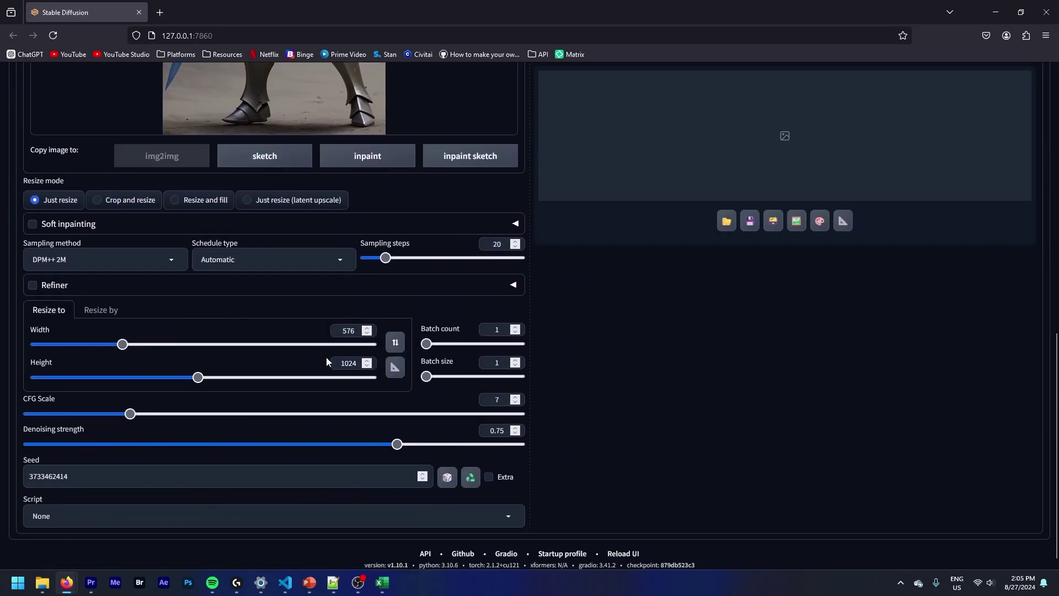
pyautogui.click(105, 310)
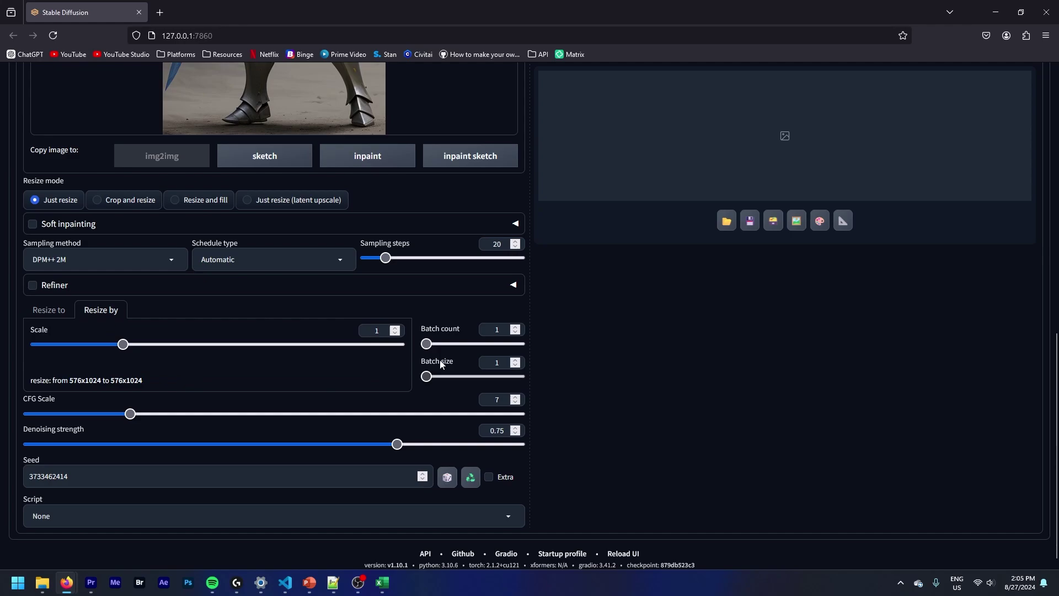
pyautogui.click(380, 330)
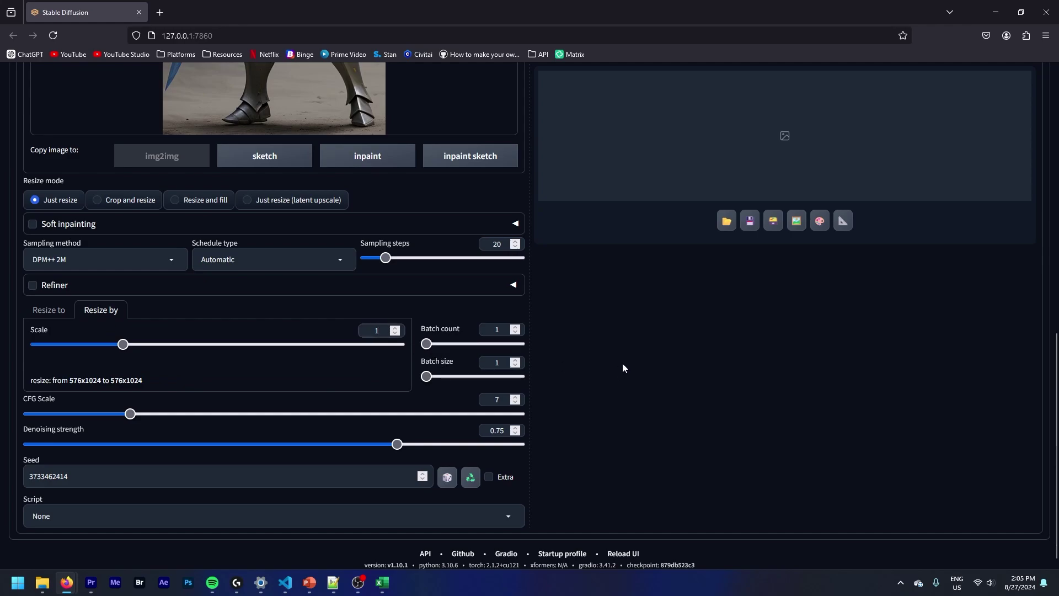
pyautogui.write('.25')
pyautogui.press('Tab')
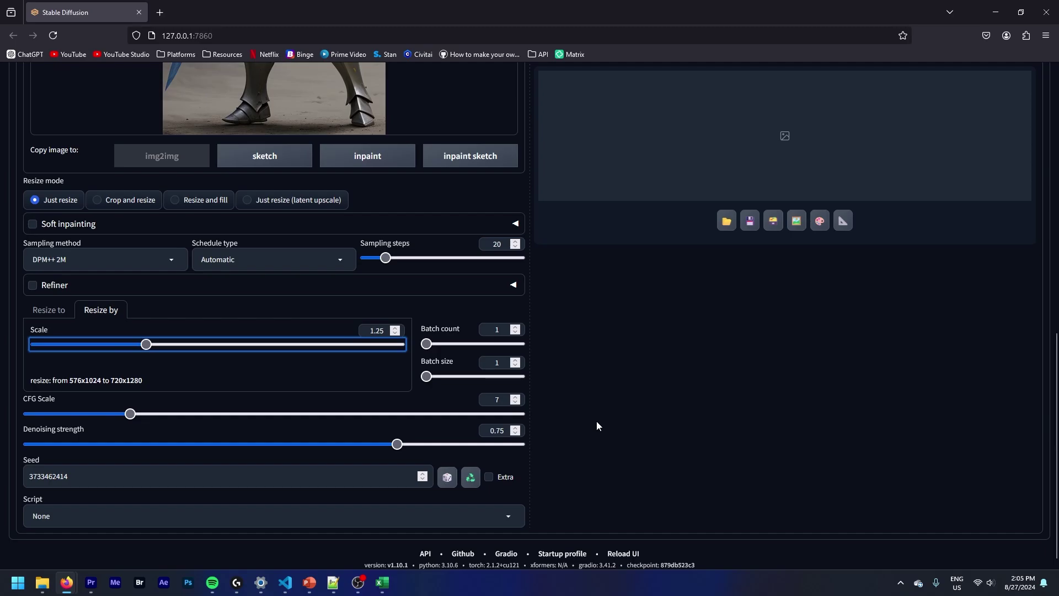
# Generate the paladin image in img2img, then generate another variation with a different seed
pyautogui.scroll(10, 581, 415)
pyautogui.click(623, 159)
pyautogui.hotkey('ctrl', 'Return')
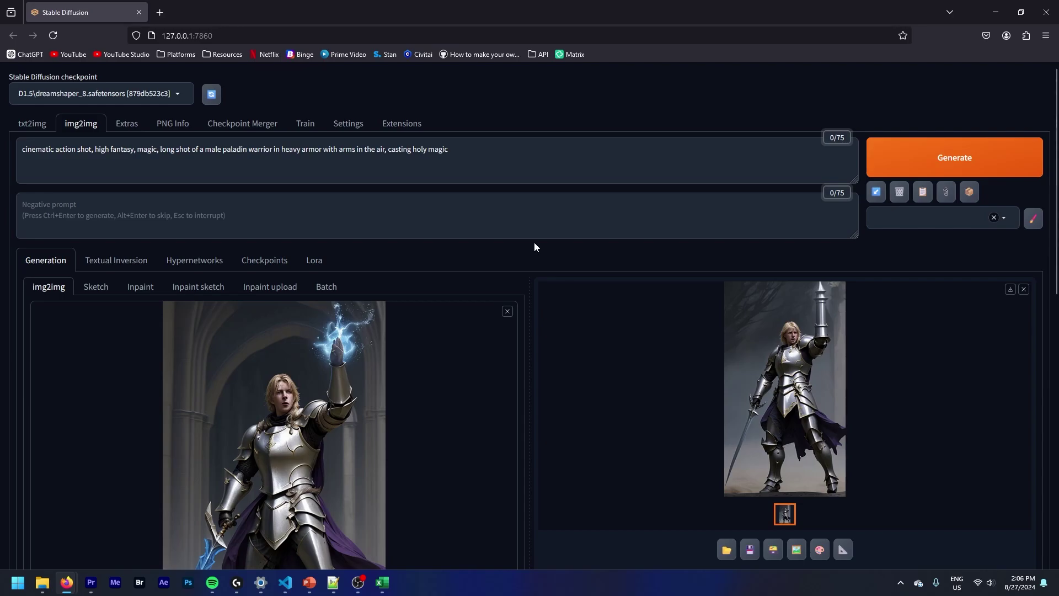
pyautogui.scroll(-4, 533, 254)
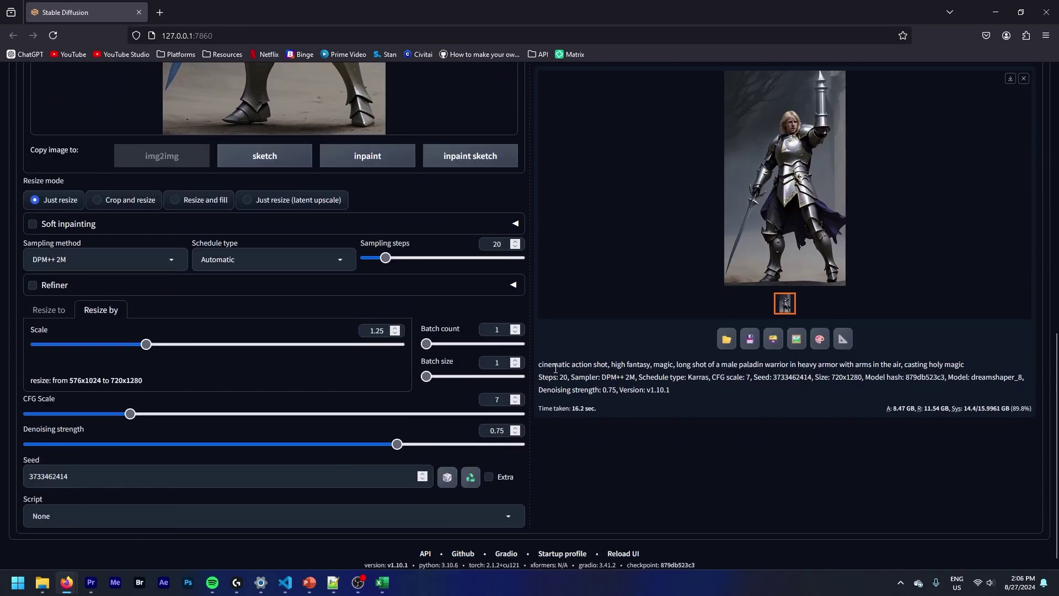
pyautogui.hotkey('ctrl', 'Return')
pyautogui.scroll(10, 605, 455)
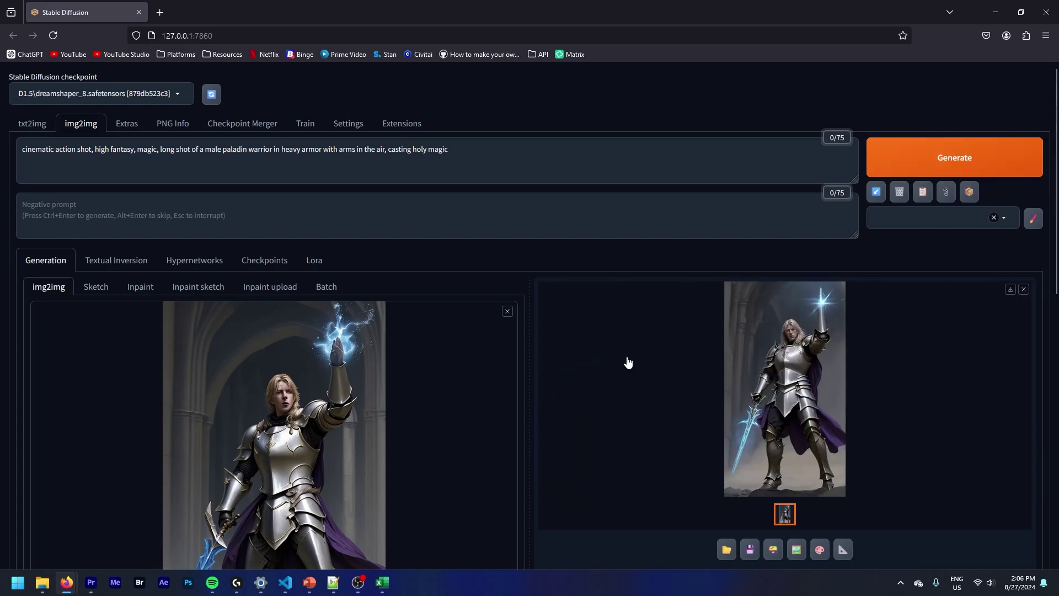
pyautogui.scroll(-1, 584, 390)
# Switch to the web UI in Chrome and load the generated paladin directly from the output into the img2img source image
pyautogui.click(406, 582)
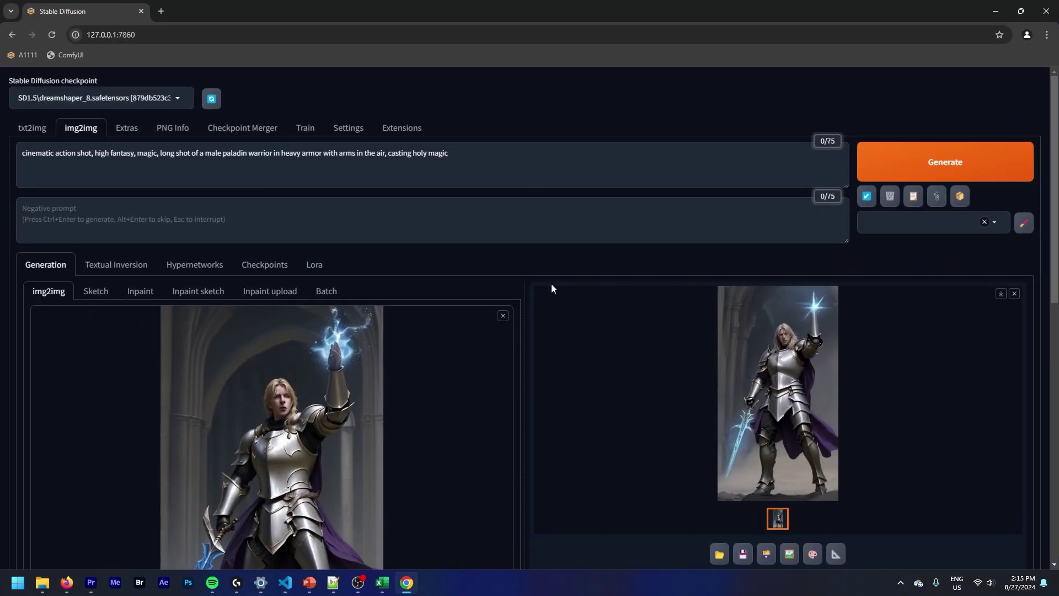
pyautogui.scroll(-2, 551, 283)
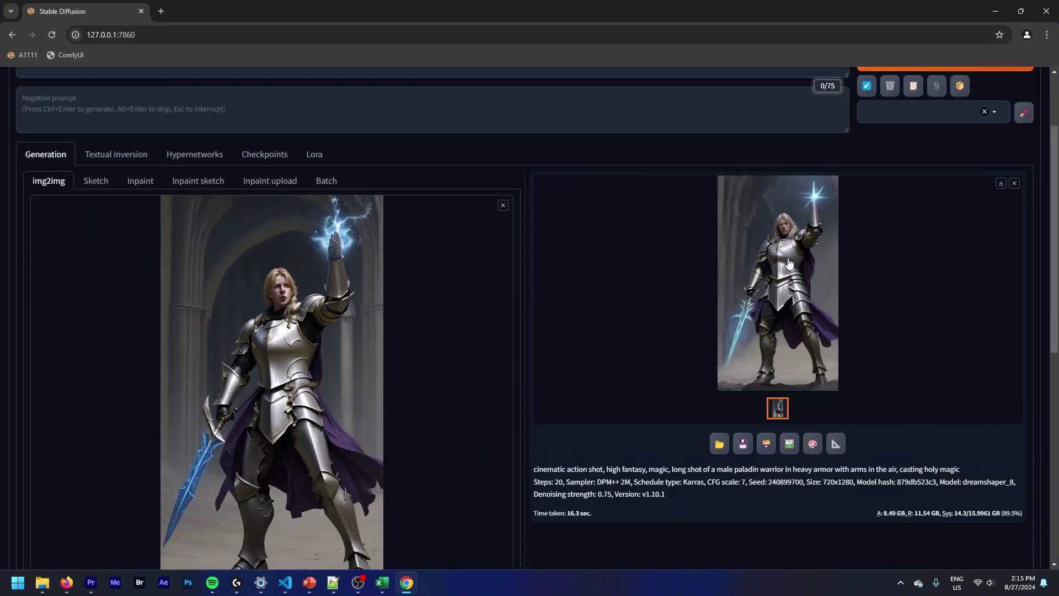
pyautogui.scroll(-1, 561, 299)
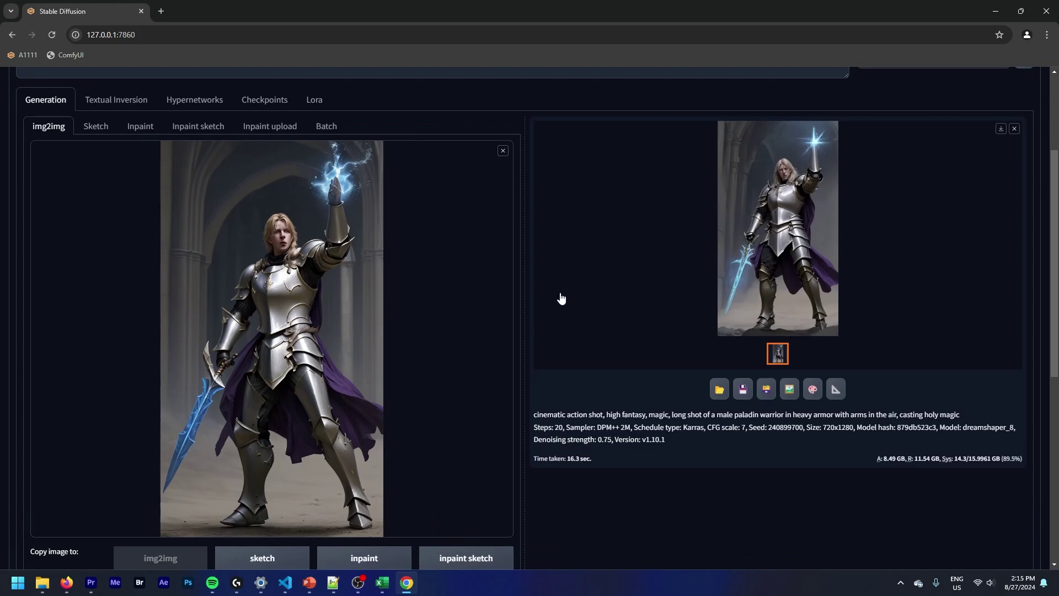
pyautogui.moveTo(785, 182); pyautogui.dragTo(300, 266)
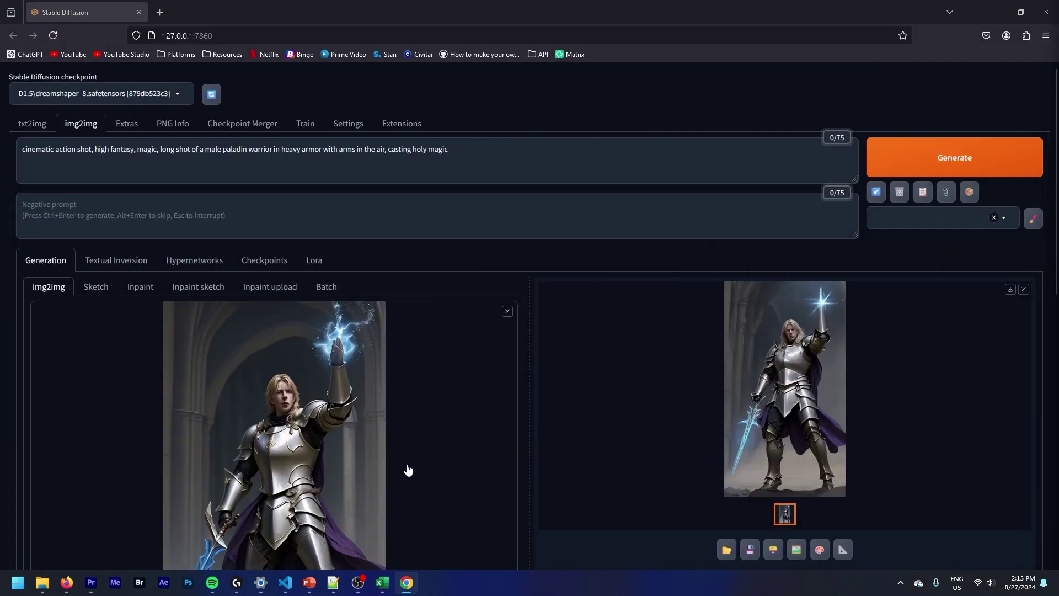
# Switch to the web UI in Firefox and try to load the generated output directly into the img2img source image
pyautogui.scroll(-2, 408, 470)
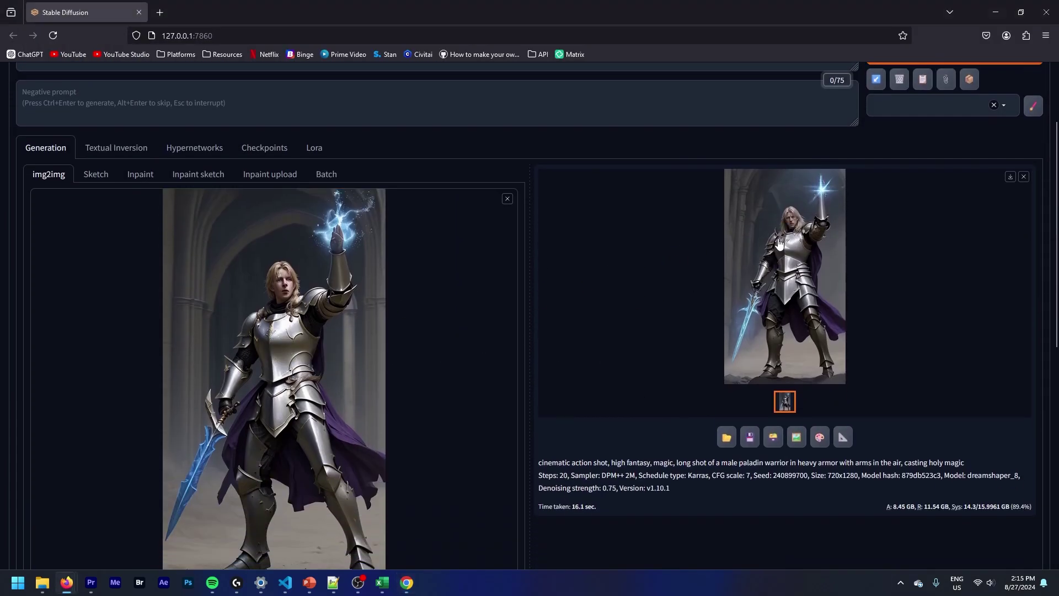
pyautogui.moveTo(780, 245); pyautogui.dragTo(351, 315)
pyautogui.scroll(-2, 629, 383)
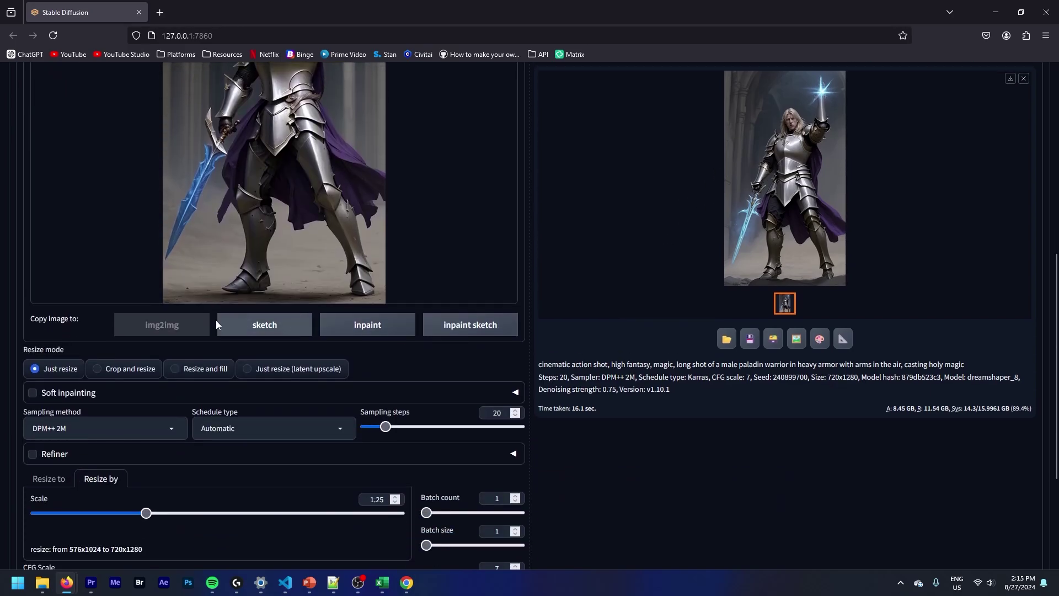
# Copy the img2img source image to inpaint, then on to inpaint sketch
pyautogui.scroll(3, 629, 430)
pyautogui.click(358, 502)
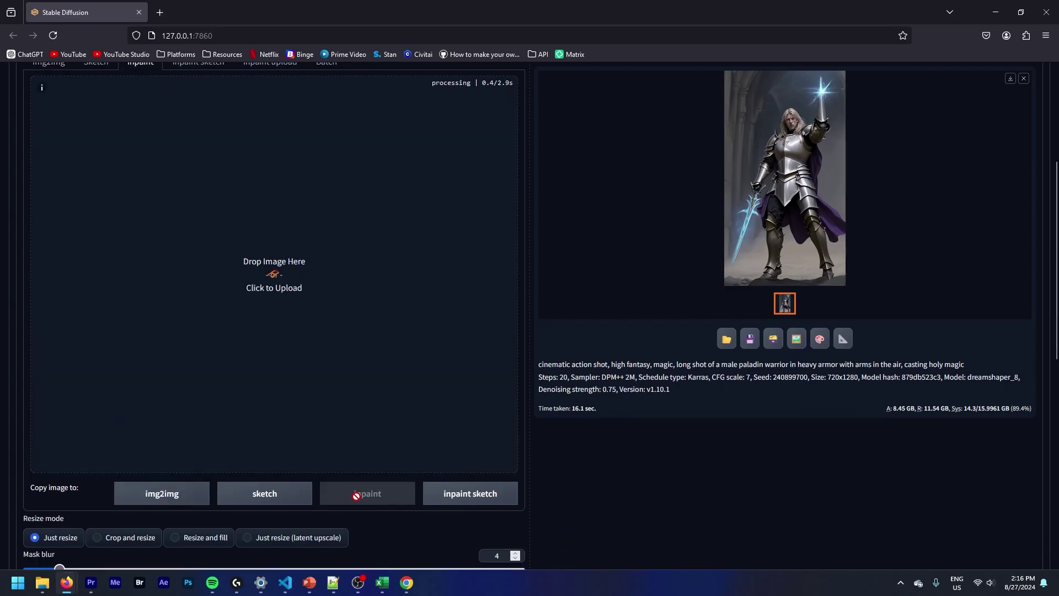
pyautogui.scroll(1, 530, 507)
pyautogui.click(461, 549)
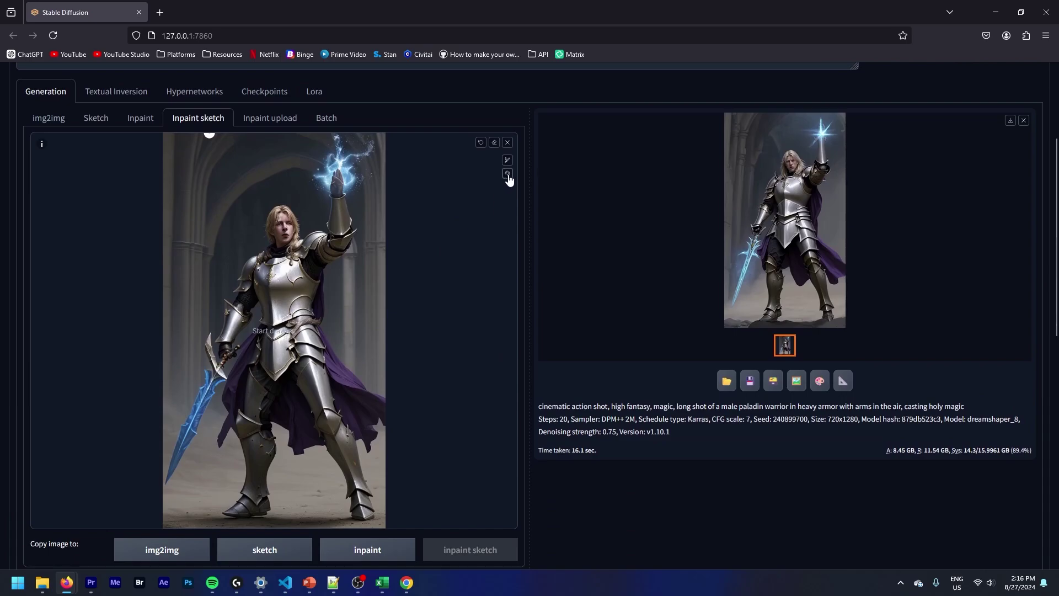
# Examine the brush colour dialog of the inpaint sketch canvas, then cancel it without choosing a colour
pyautogui.click(507, 174)
pyautogui.click(477, 173)
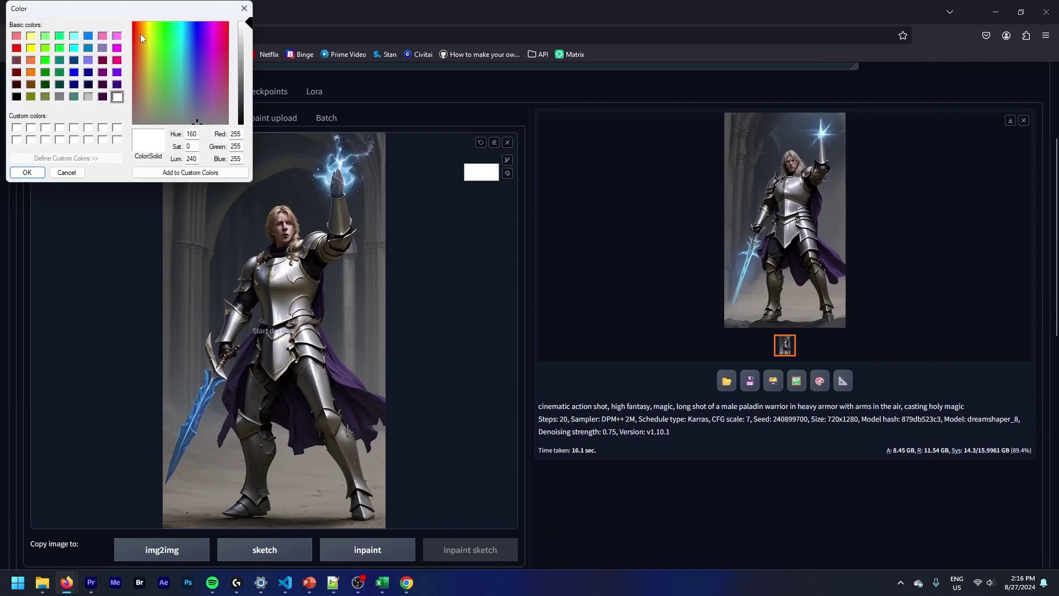
pyautogui.moveTo(109, 12); pyautogui.dragTo(151, 60)
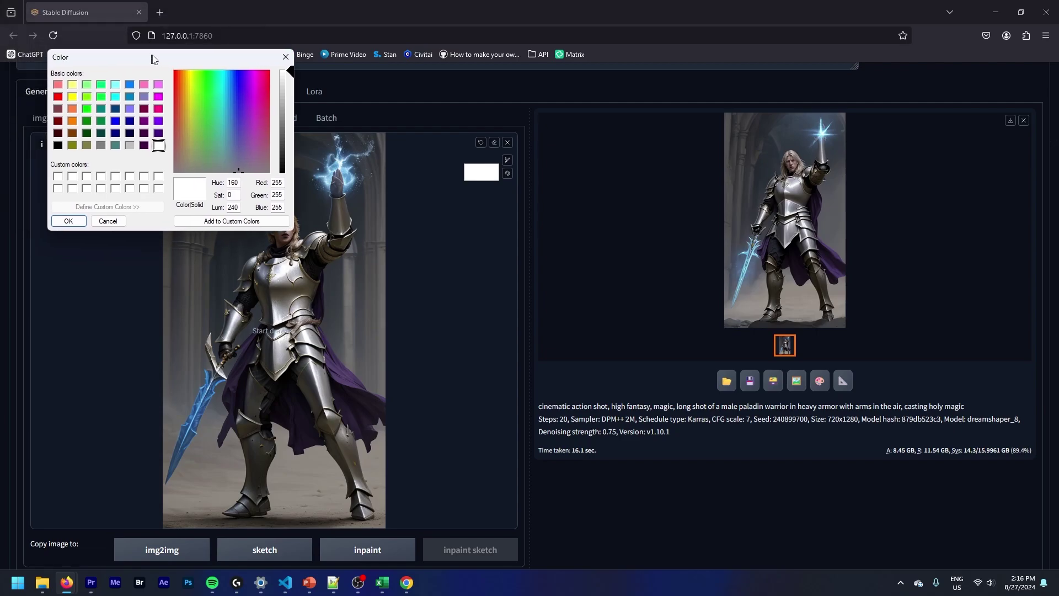
pyautogui.click(120, 222)
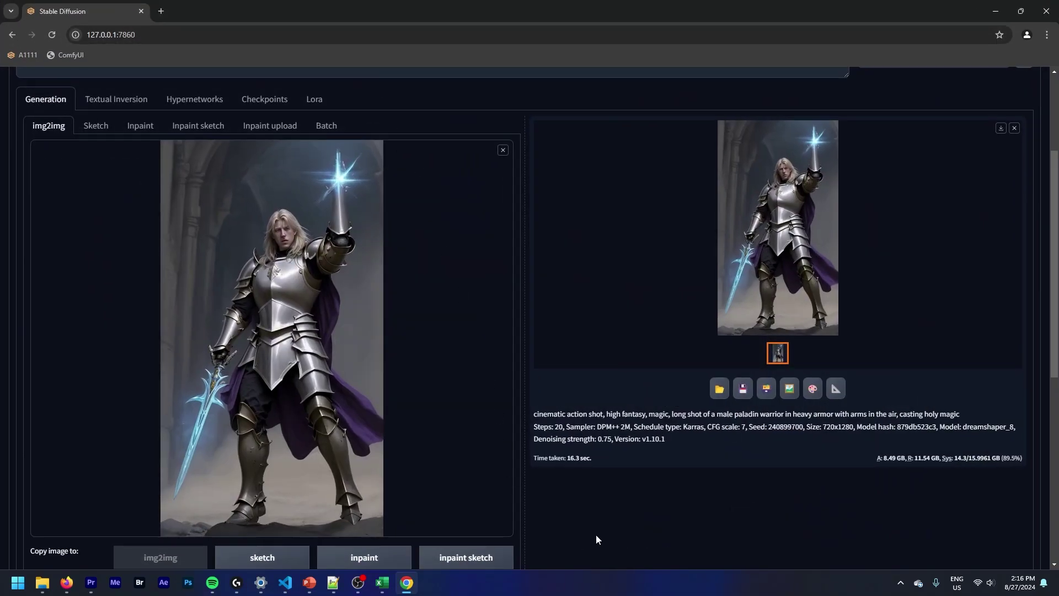
# Switch to the web UI in Chrome and copy its img2img image to inpaint, then to inpaint sketch
pyautogui.scroll(-3, 602, 520)
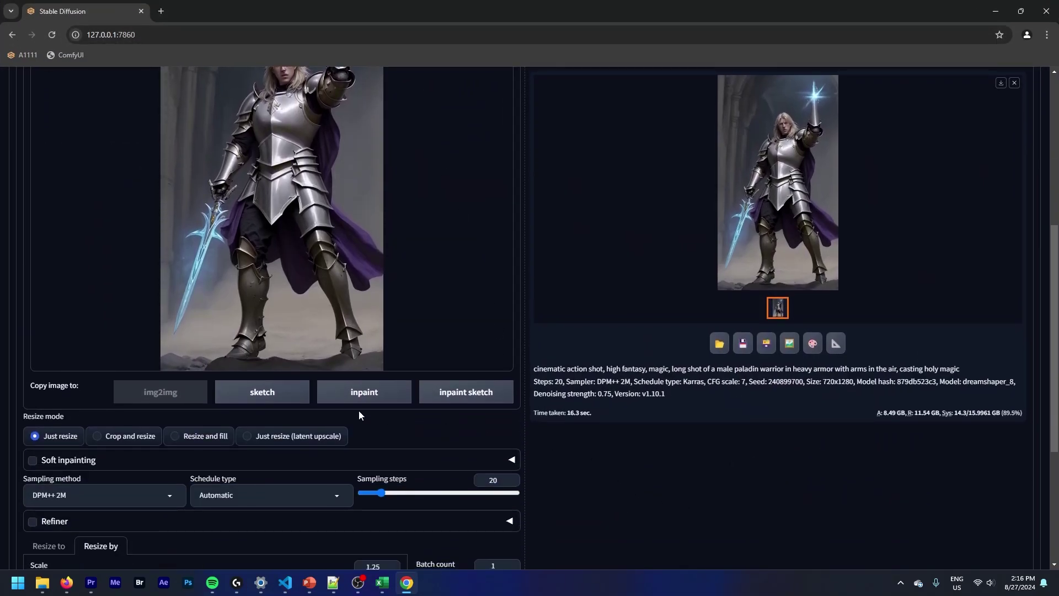
pyautogui.click(375, 393)
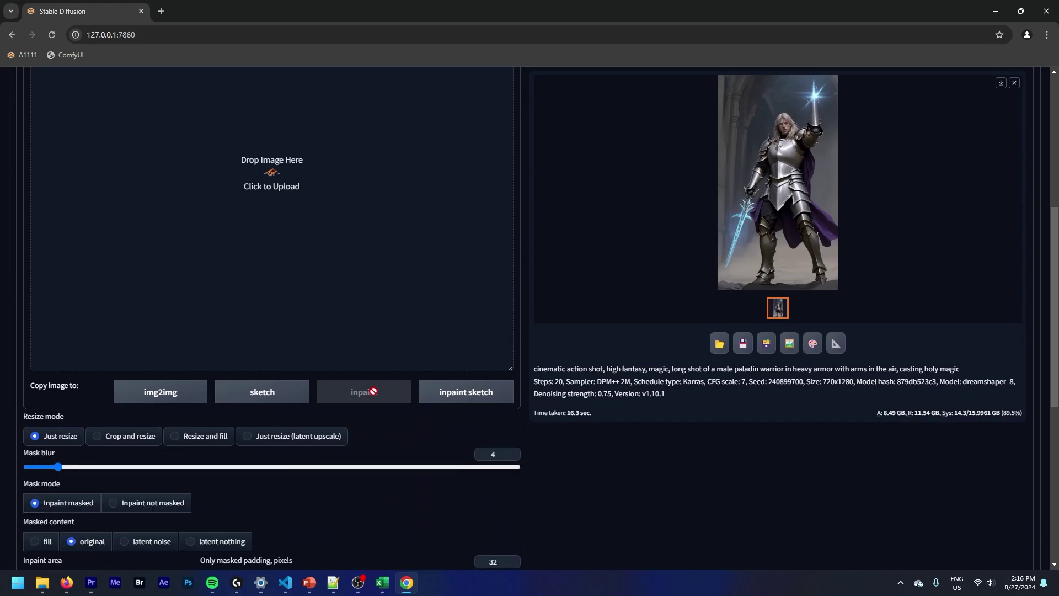
pyautogui.scroll(2, 699, 547)
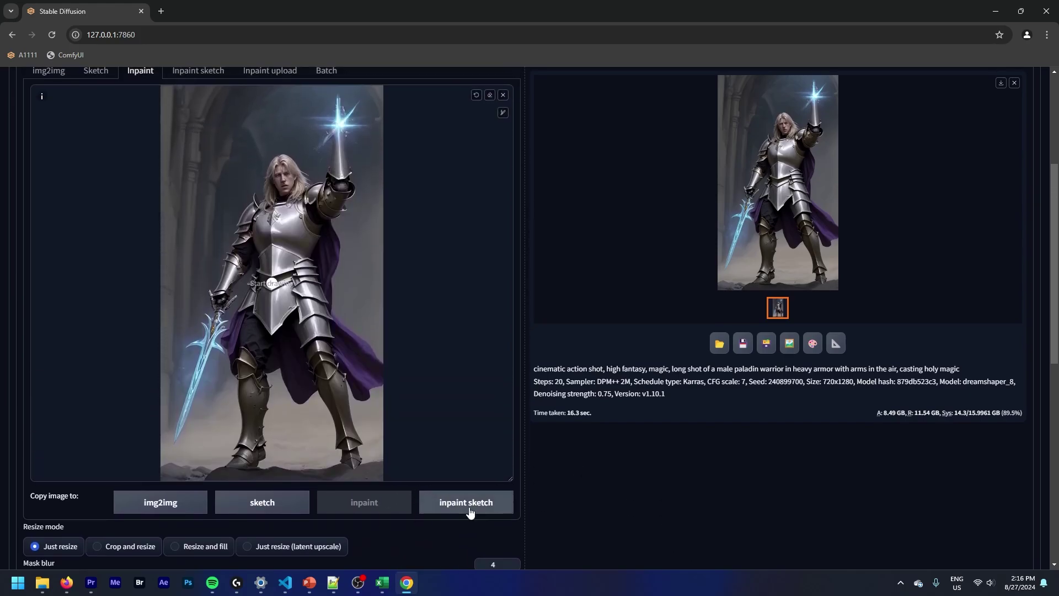
pyautogui.click(466, 503)
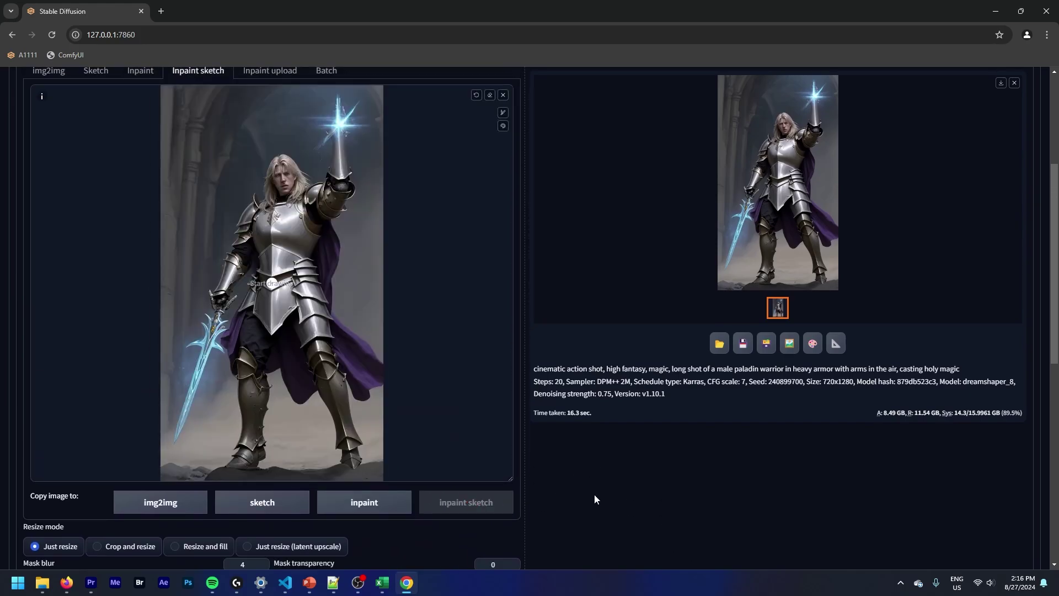
# Sample RGB 115, 115, 125 from the paladin's raised gauntlet as the brush colour and brush over the head in inpaint sketch
pyautogui.scroll(1, 594, 494)
pyautogui.click(503, 182)
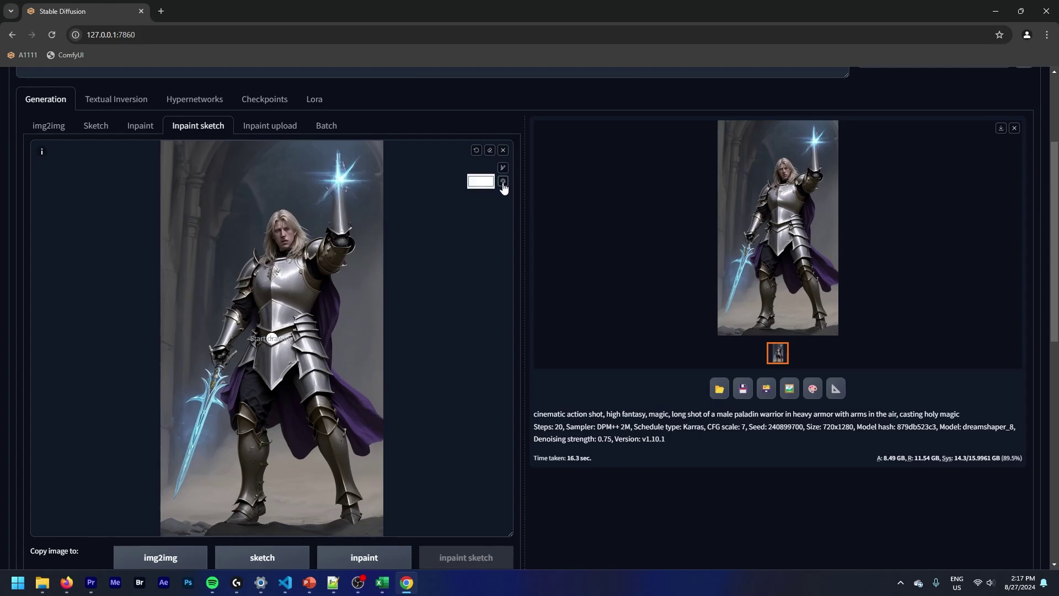
pyautogui.click(481, 182)
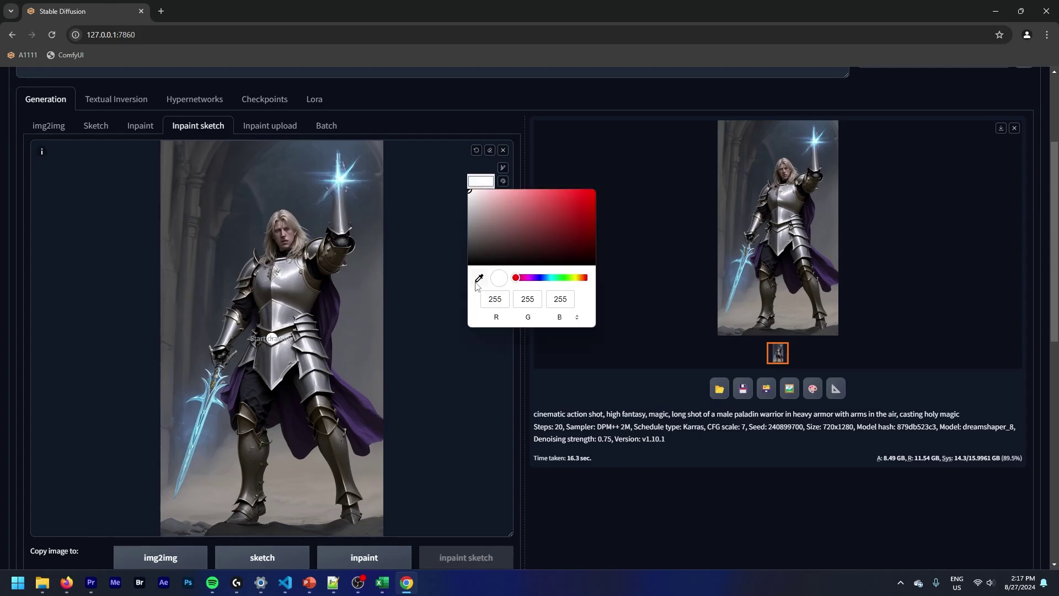
pyautogui.click(479, 278)
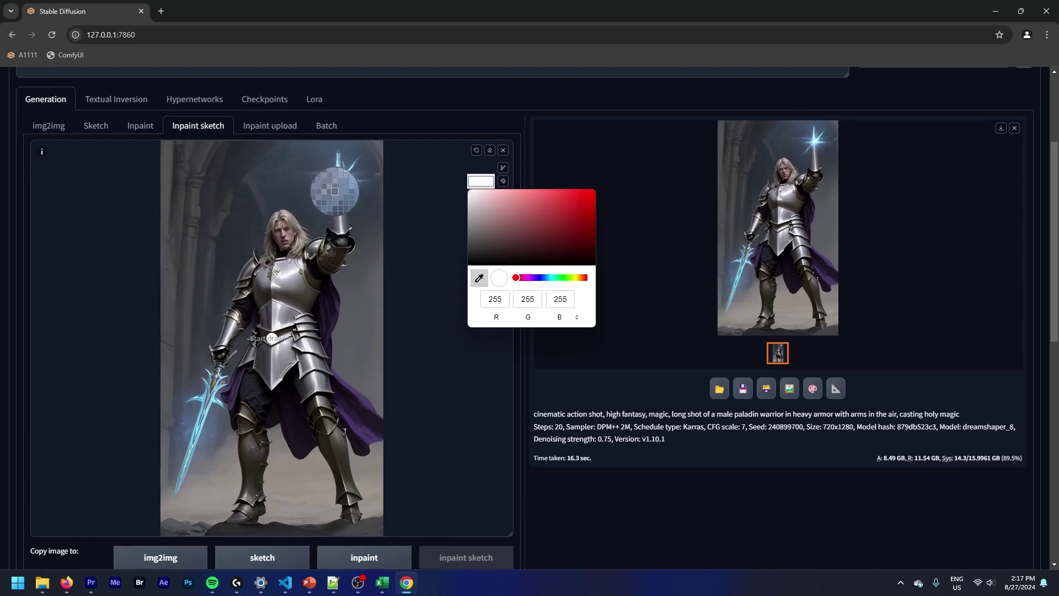
pyautogui.click(341, 239)
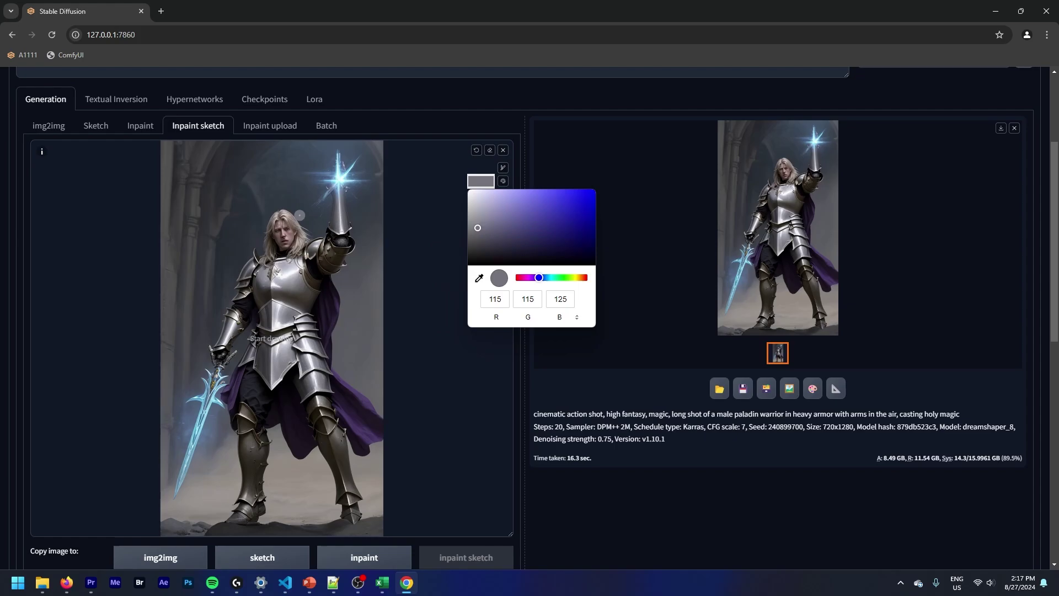
pyautogui.moveTo(298, 221); pyautogui.dragTo(287, 243)
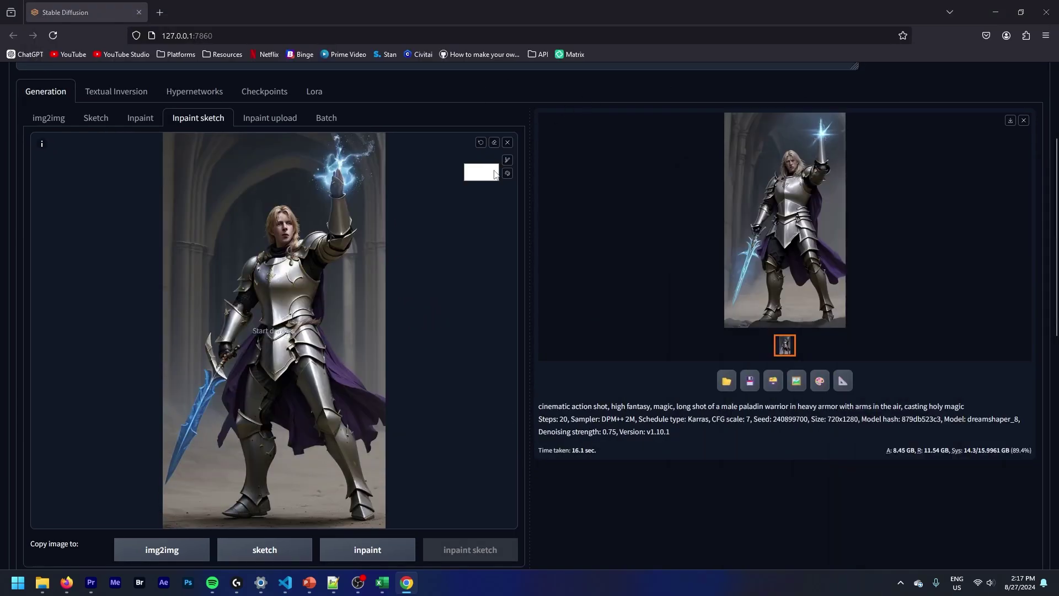
# Switch to Firefox, check its brush colour dialog for a way to sample colours from the image, and cancel it
pyautogui.click(495, 174)
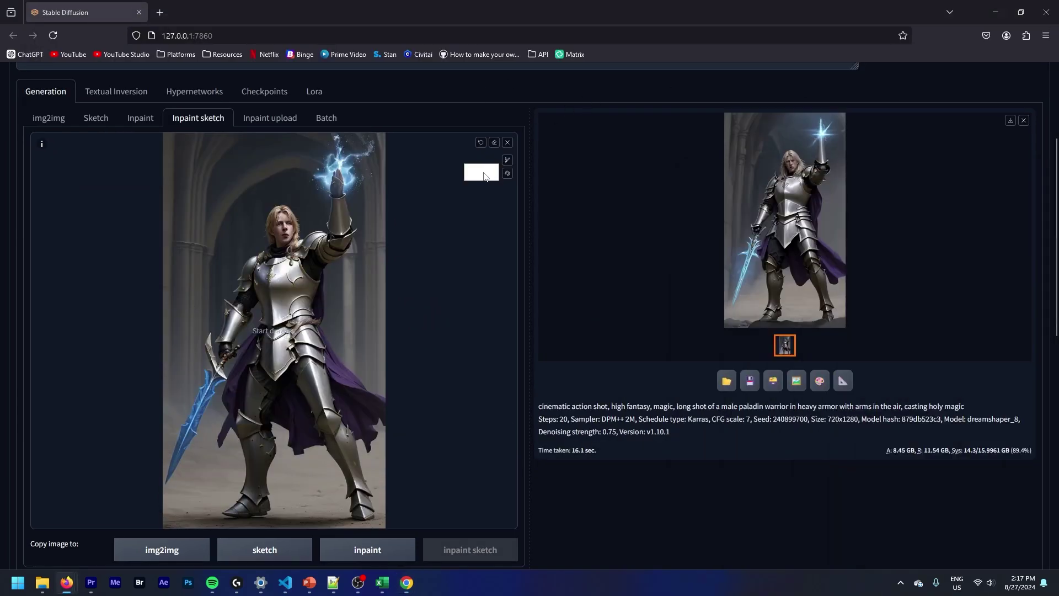
pyautogui.moveTo(94, 9); pyautogui.dragTo(212, 161)
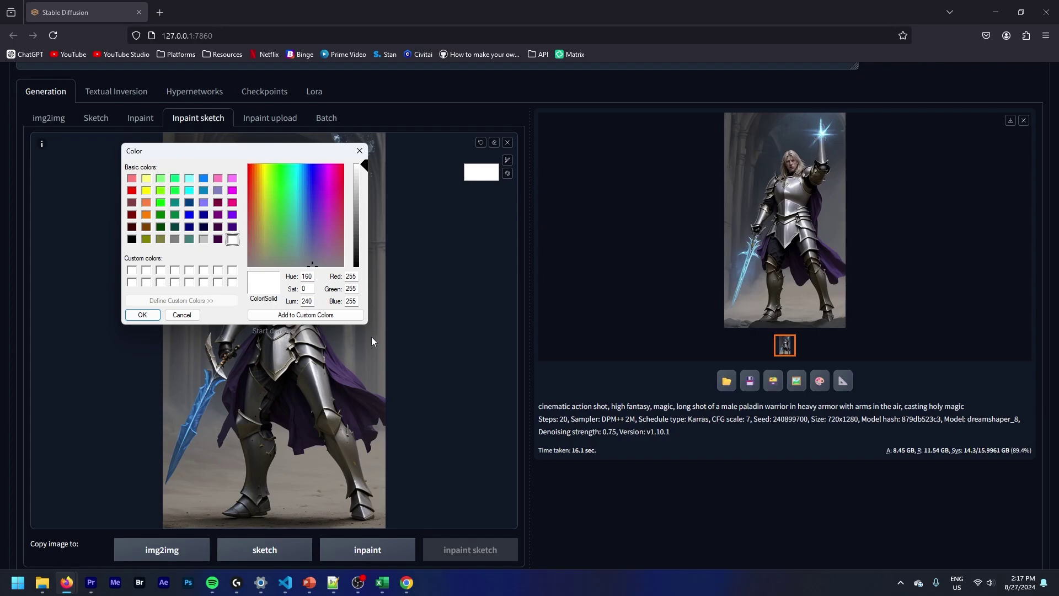
pyautogui.click(182, 315)
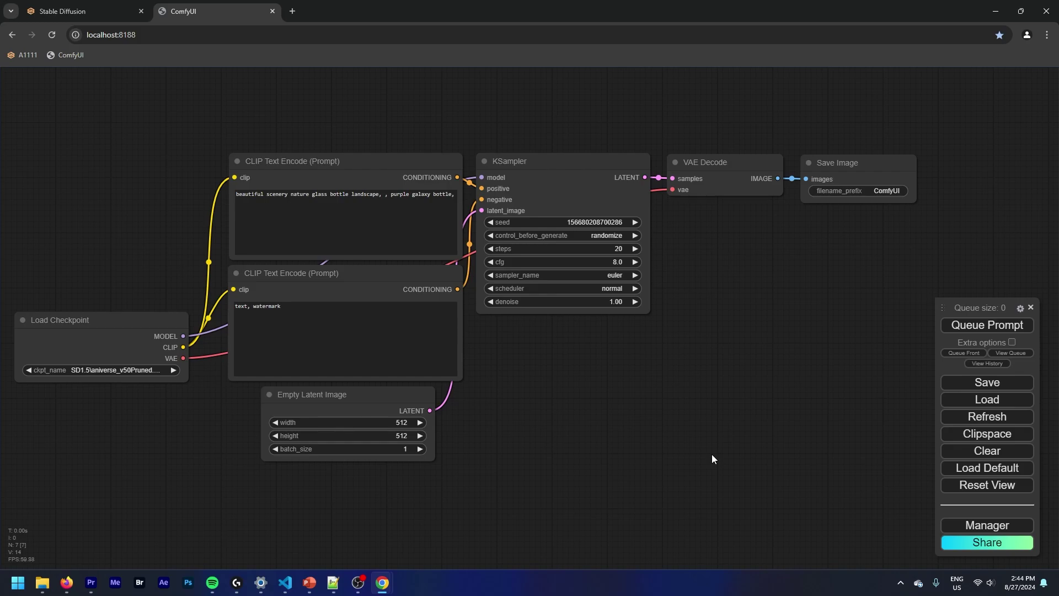
# Switch to ComfyUI in Chrome and queue the default workflow to generate the purple galaxy bottle image
pyautogui.hotkey('ctrl', 'Return')
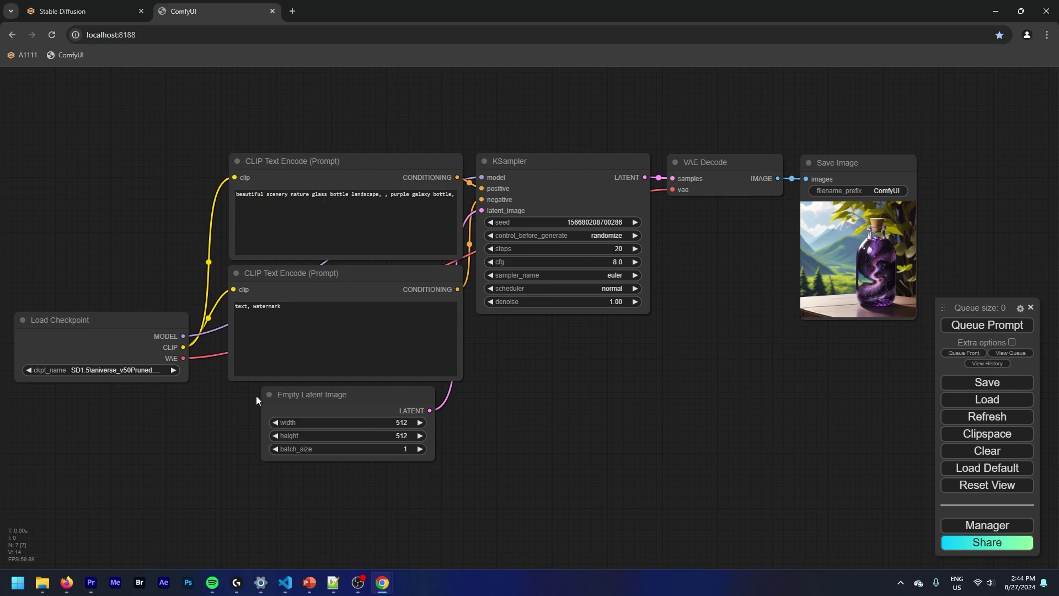
# Refresh the ComfyUI model lists and look through the checkpoints available in the Load Checkpoint node
pyautogui.click(1009, 420)
pyautogui.click(121, 364)
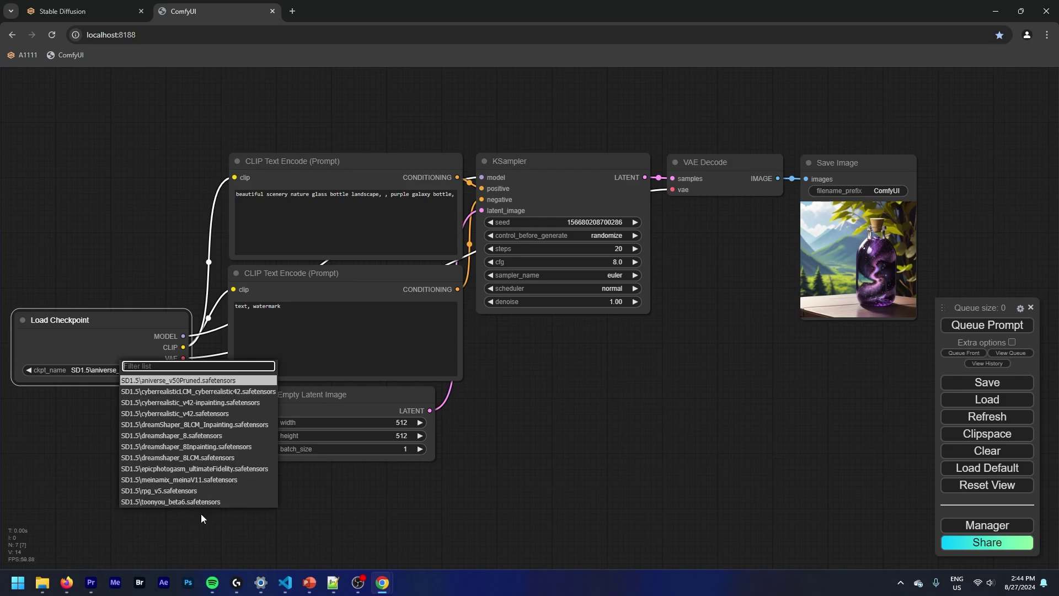
pyautogui.click(349, 515)
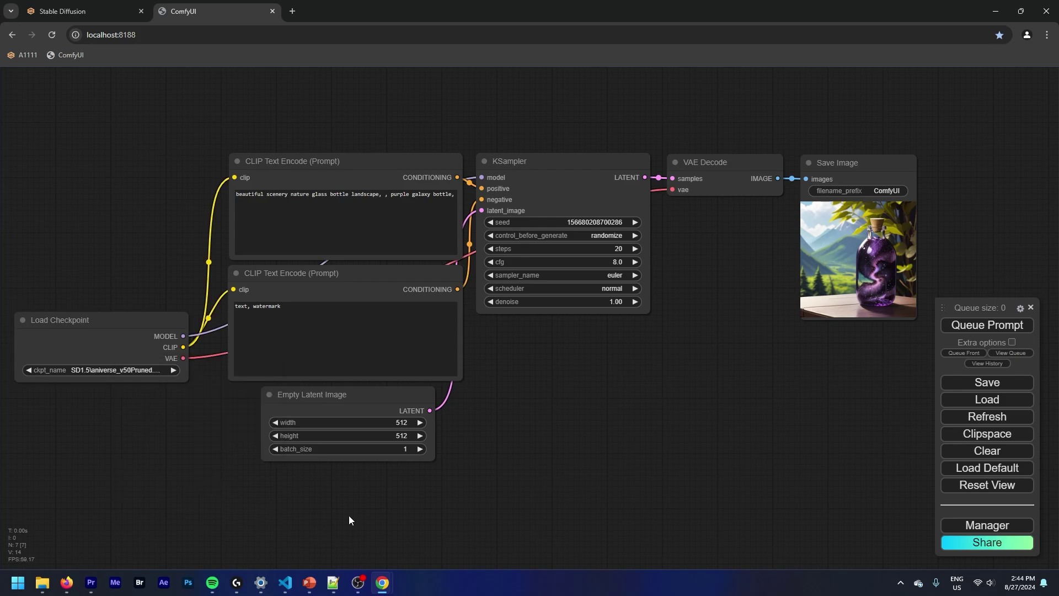
pyautogui.click(163, 371)
pyautogui.click(108, 456)
# Browse the available nodes in the node search and close it without adding one
pyautogui.doubleClick(719, 248)
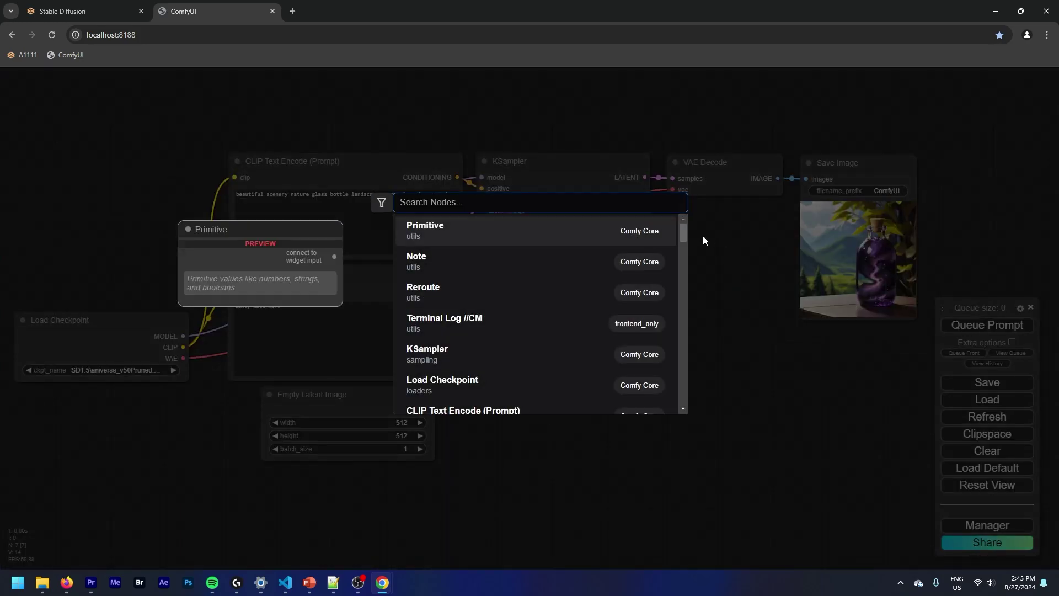
pyautogui.scroll(-2, 487, 354)
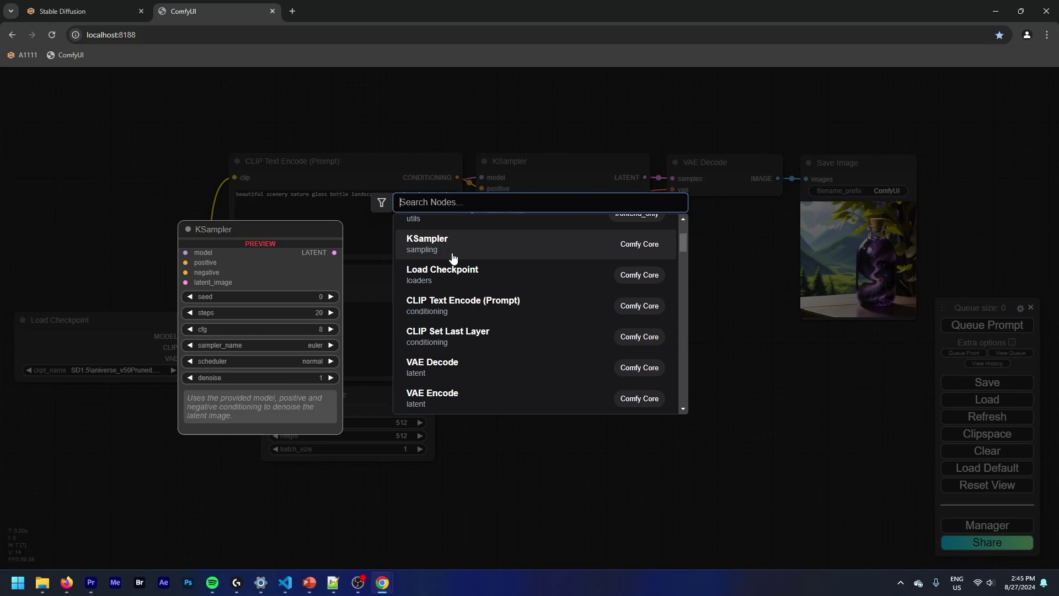
pyautogui.press('Escape')
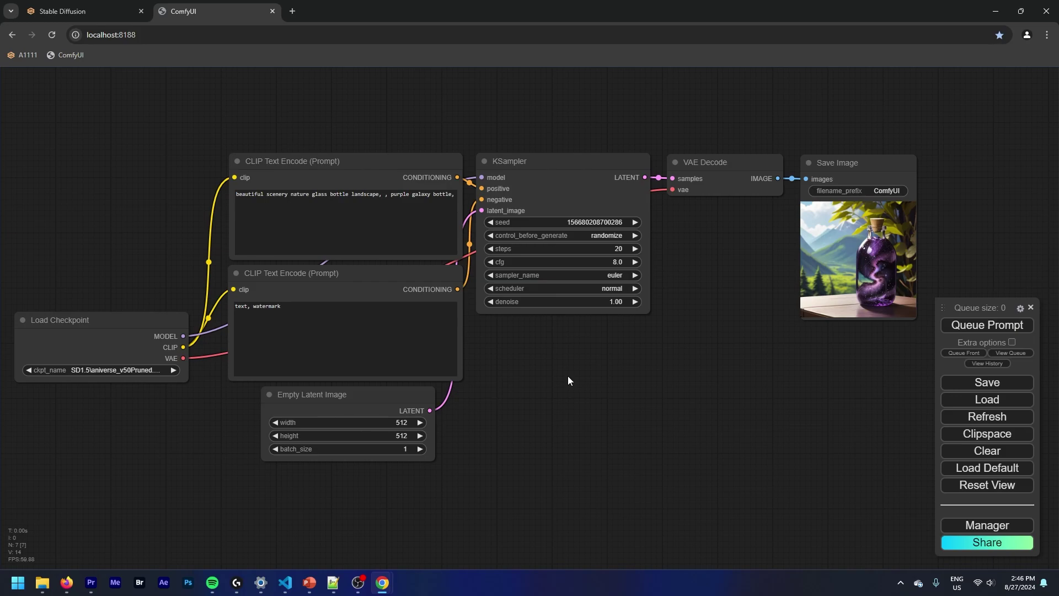
# Move the Load Checkpoint node up and well clear of the prompt nodes so its connections are easy to follow
pyautogui.moveTo(567, 377); pyautogui.dragTo(676, 437)
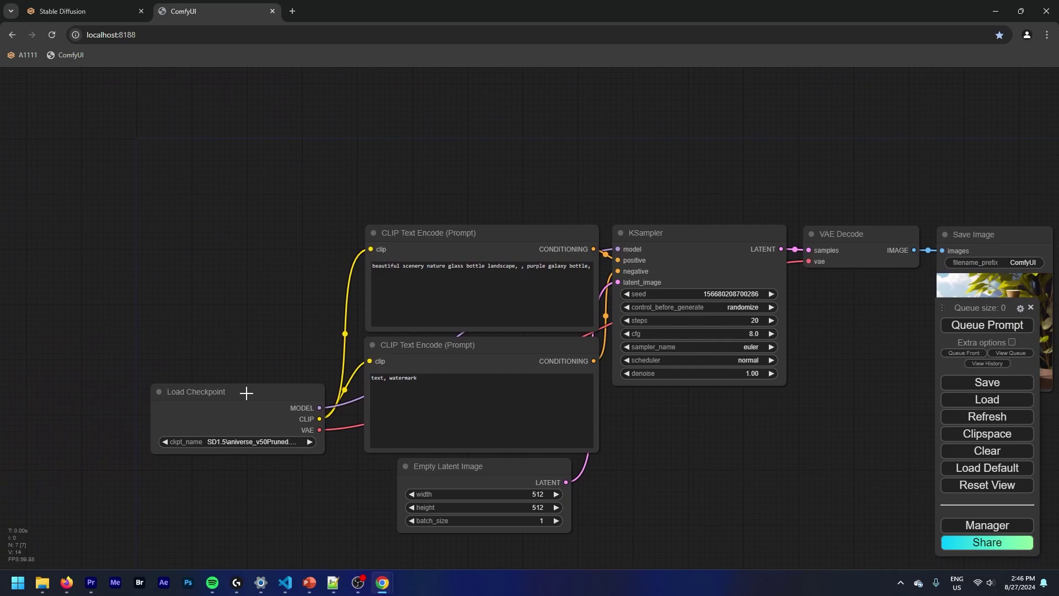
pyautogui.moveTo(269, 392); pyautogui.dragTo(111, 168)
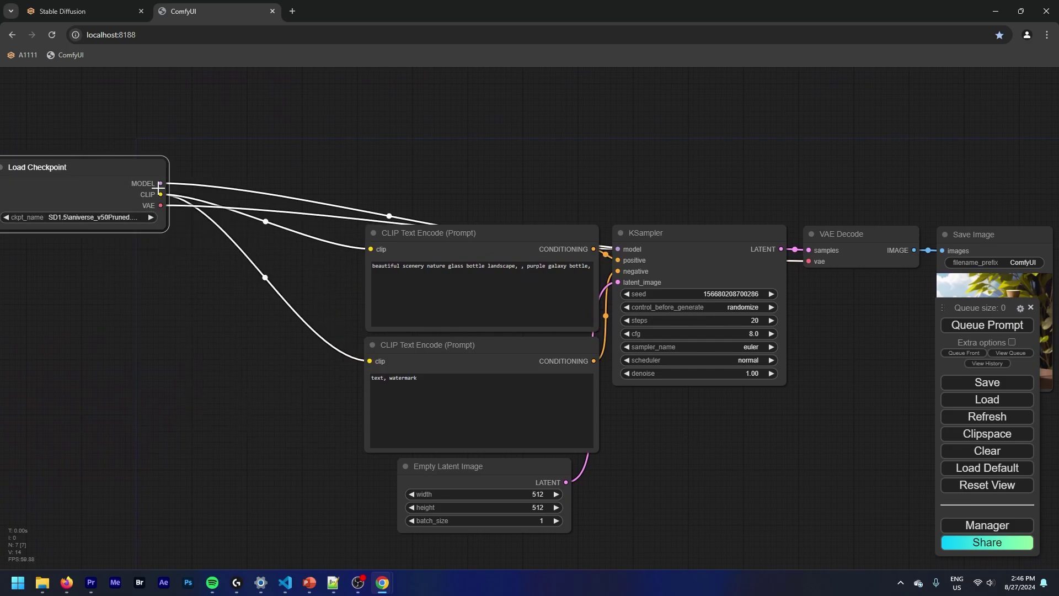
pyautogui.click(192, 319)
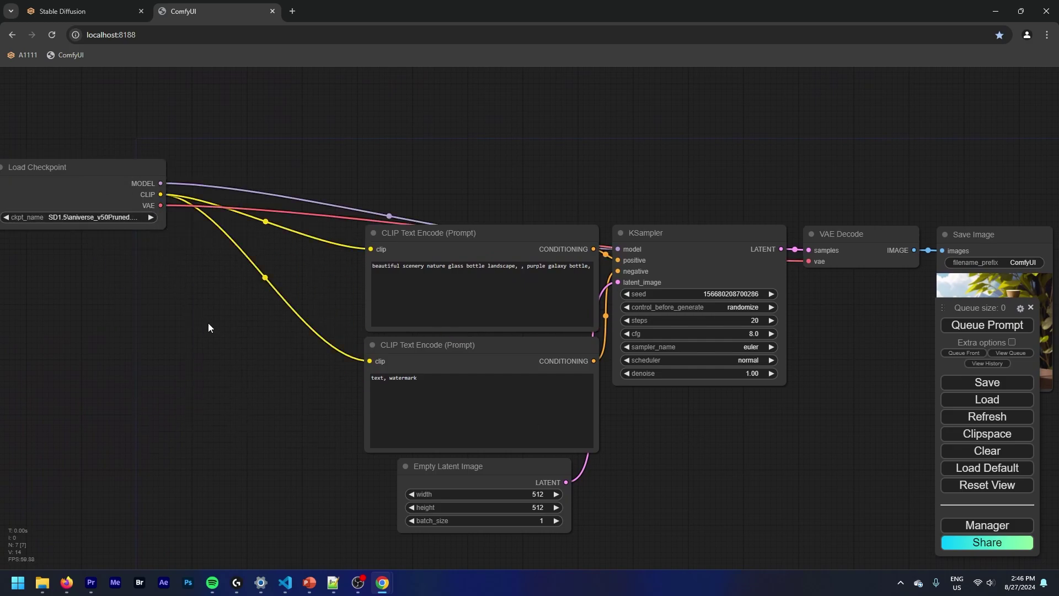
pyautogui.moveTo(207, 326); pyautogui.dragTo(249, 359)
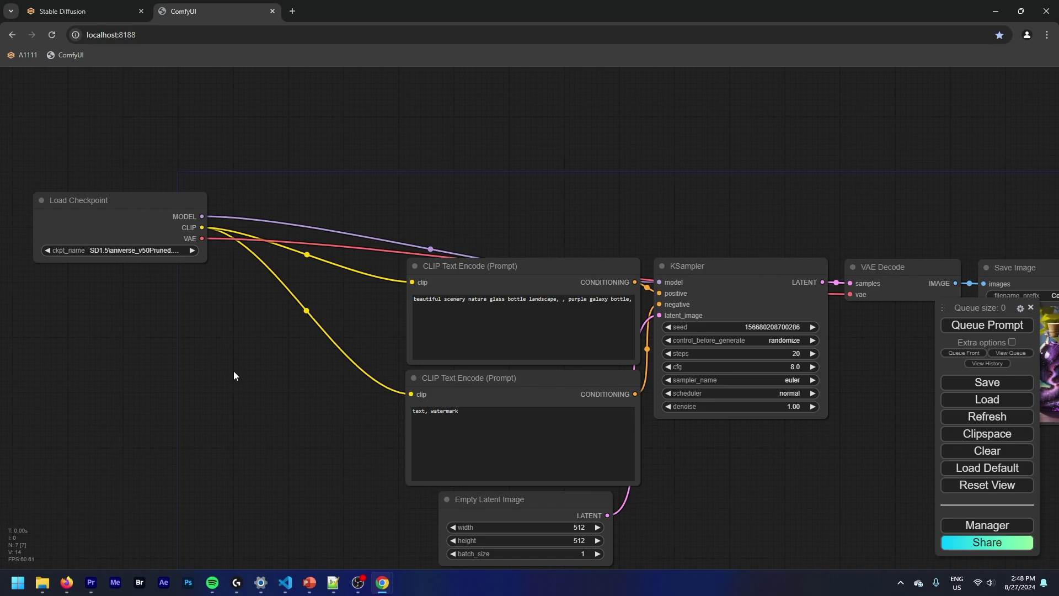
pyautogui.moveTo(220, 367); pyautogui.dragTo(277, 343)
pyautogui.moveTo(180, 185); pyautogui.dragTo(95, 166)
# Spread the two CLIP Text Encode nodes and the Empty Latent Image node out, well to the left of the KSampler
pyautogui.moveTo(602, 495); pyautogui.dragTo(412, 488)
pyautogui.moveTo(574, 258); pyautogui.dragTo(428, 91)
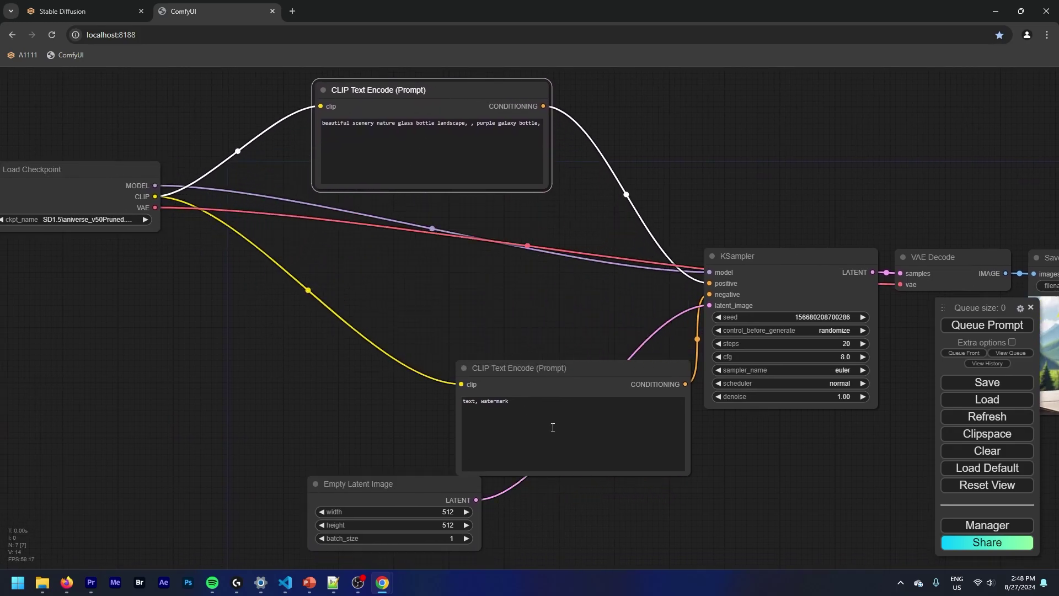
pyautogui.moveTo(561, 370); pyautogui.dragTo(416, 185)
pyautogui.moveTo(406, 484); pyautogui.dragTo(340, 448)
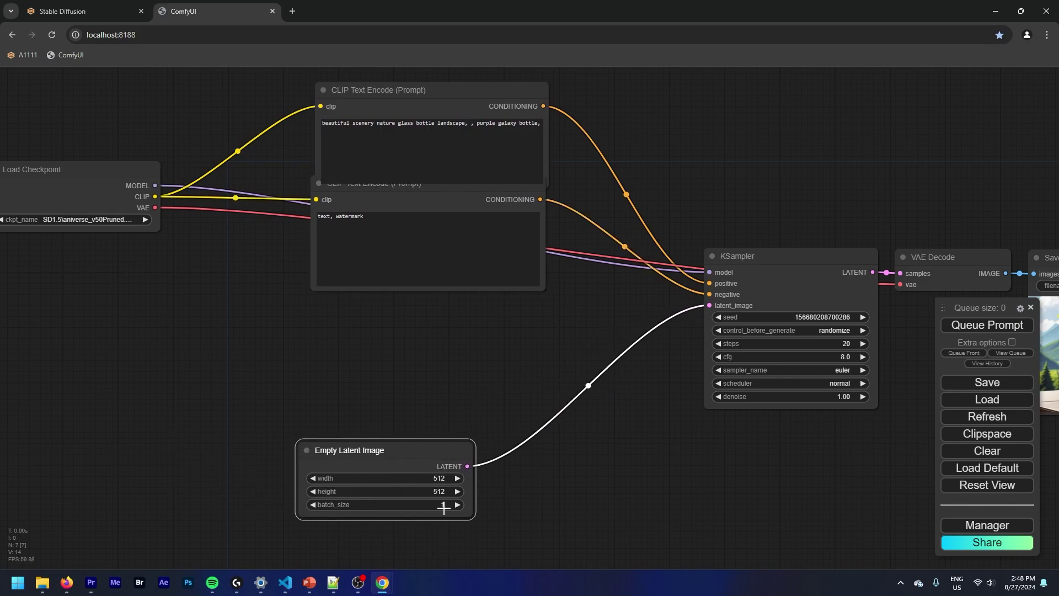
# Move the VAE Decode node below and to the right of the KSampler, with the Save Image node beyond it
pyautogui.moveTo(505, 494); pyautogui.dragTo(345, 447)
pyautogui.moveTo(248, 402); pyautogui.dragTo(284, 486)
pyautogui.moveTo(703, 449); pyautogui.dragTo(481, 411)
pyautogui.moveTo(683, 171); pyautogui.dragTo(856, 260)
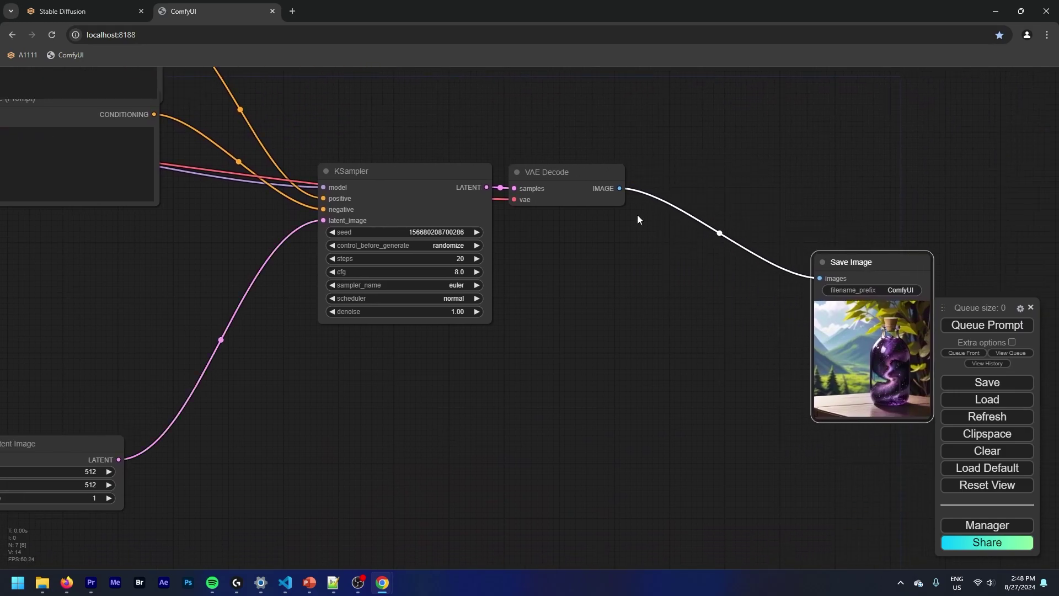
pyautogui.moveTo(535, 173); pyautogui.dragTo(664, 438)
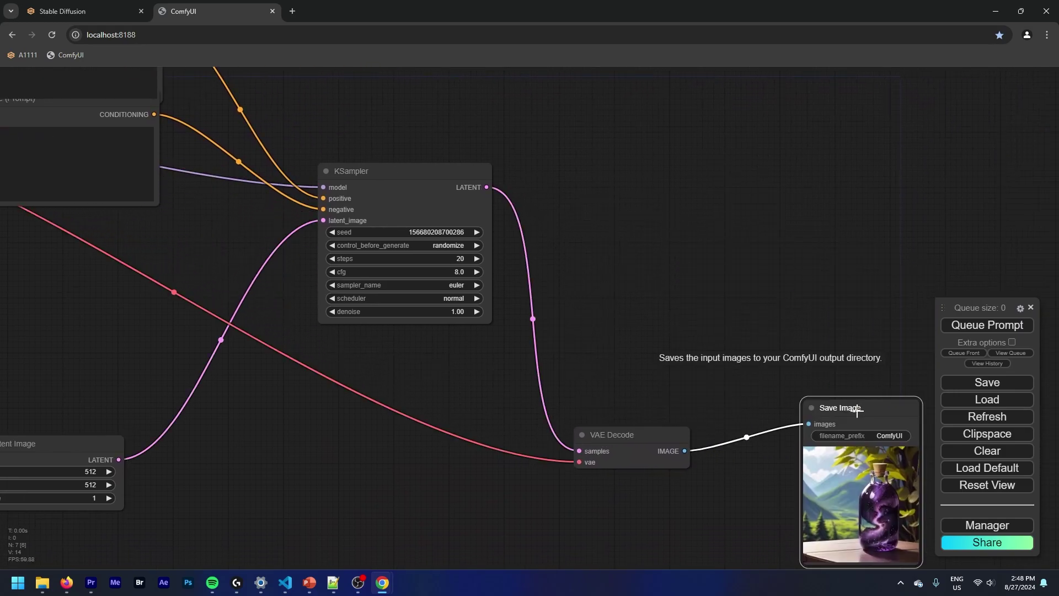
pyautogui.moveTo(855, 409); pyautogui.dragTo(803, 414)
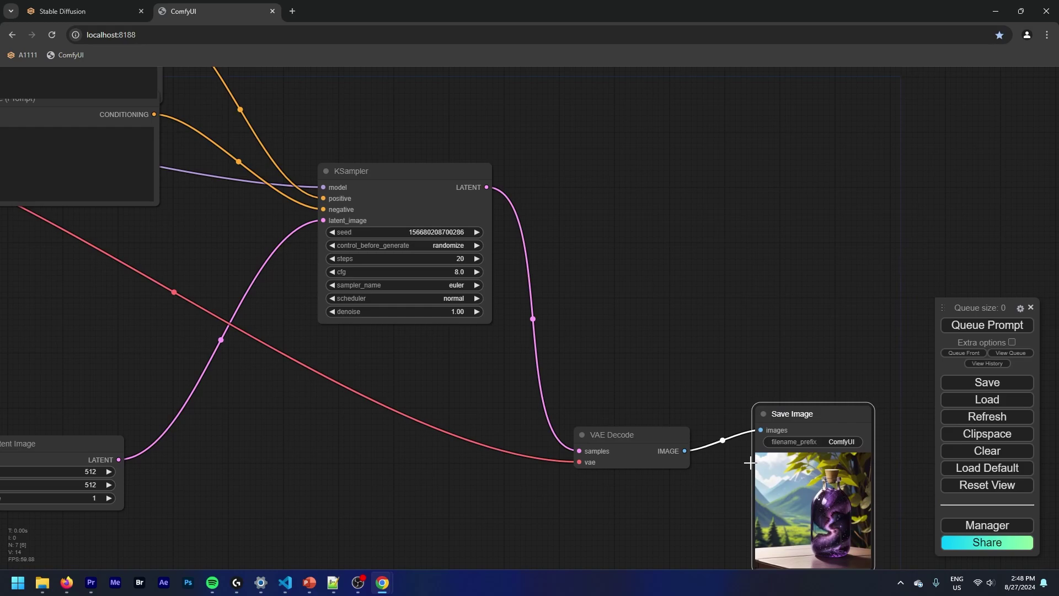
pyautogui.moveTo(693, 504); pyautogui.dragTo(733, 362)
pyautogui.moveTo(854, 252); pyautogui.dragTo(897, 295)
# Add an EmptyImage node beside the Empty Latent Image node and attach a VAE Encode node to its image output
pyautogui.moveTo(386, 340); pyautogui.dragTo(414, 347)
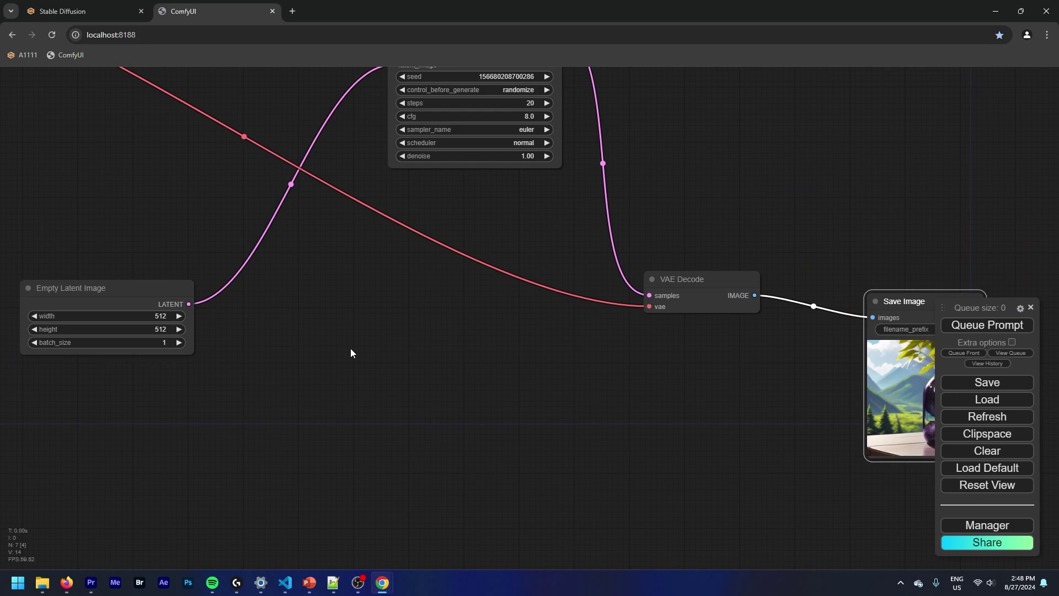
pyautogui.moveTo(316, 359); pyautogui.dragTo(487, 350)
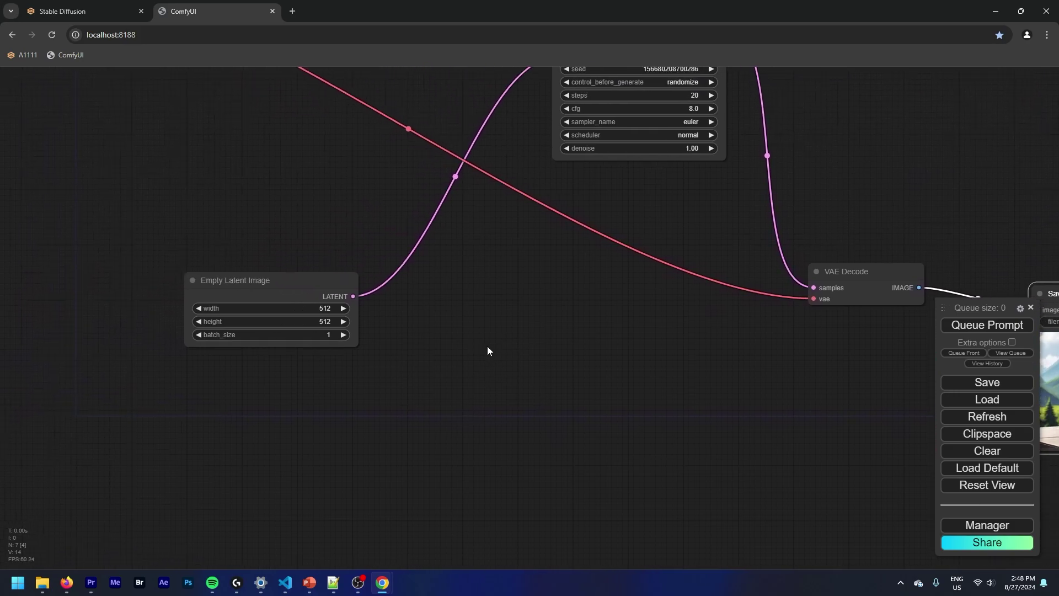
pyautogui.moveTo(128, 304); pyautogui.dragTo(351, 235)
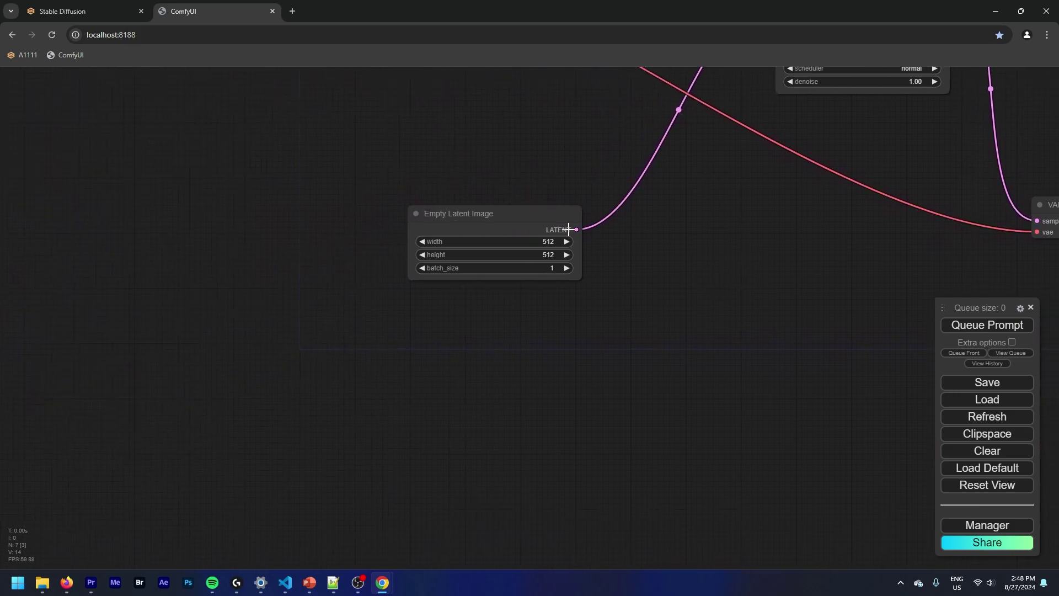
pyautogui.doubleClick(227, 221)
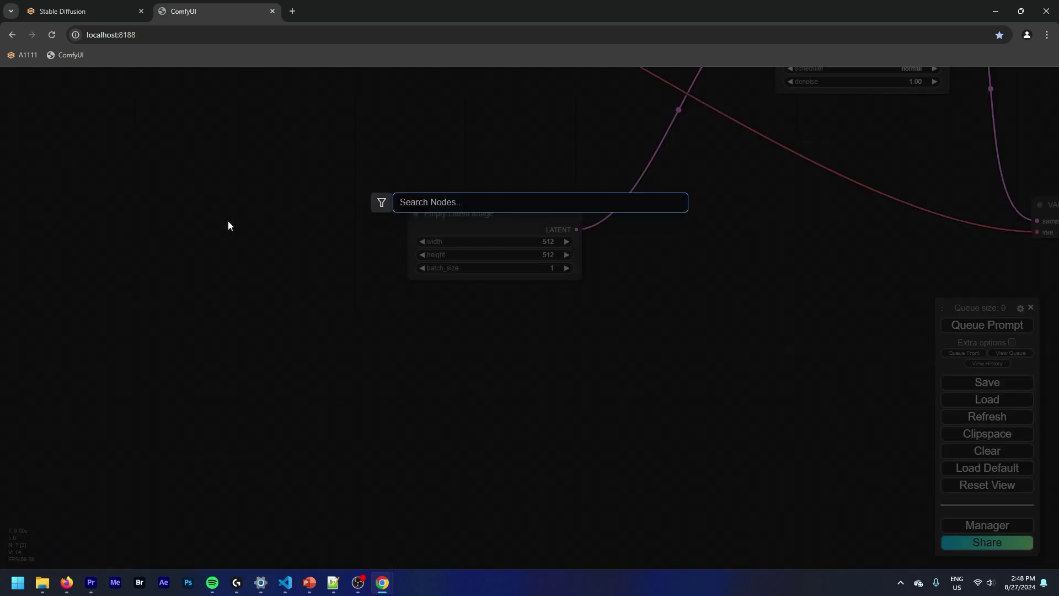
pyautogui.write('empty')
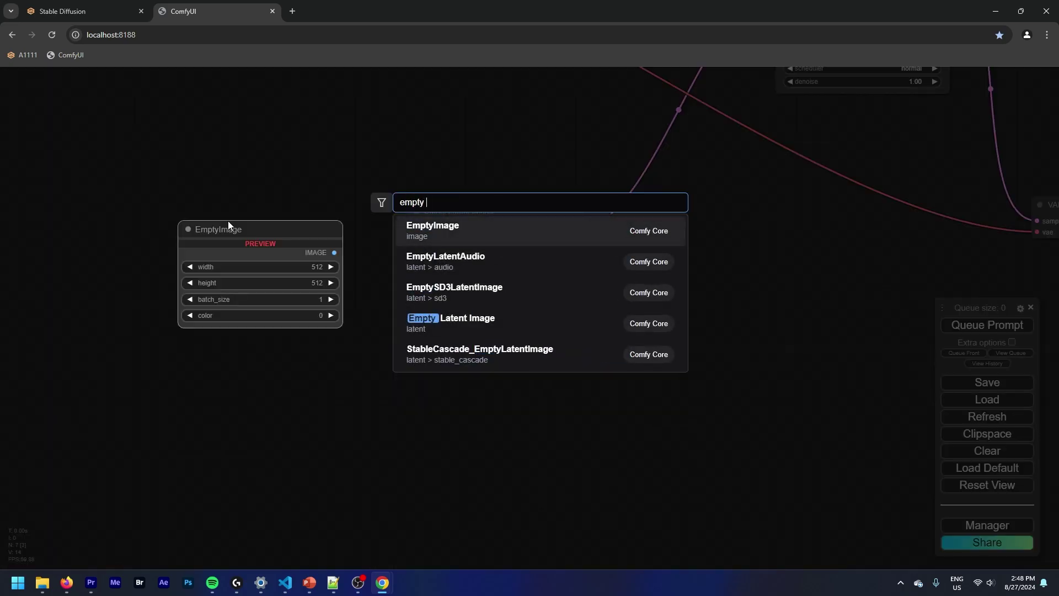
pyautogui.press('Return')
pyautogui.moveTo(294, 238); pyautogui.dragTo(569, 127)
pyautogui.click(461, 266)
# Replace the Empty Latent Image node with the VAE Encode node, wired from the checkpoint's VAE to the KSampler's latent_image
pyautogui.moveTo(680, 285); pyautogui.dragTo(624, 504)
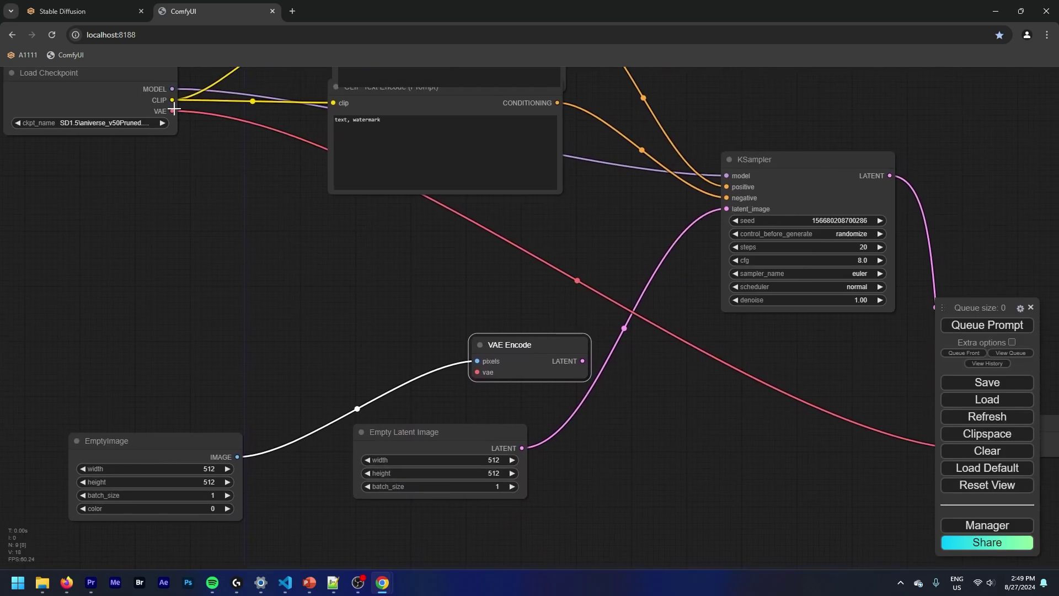
pyautogui.moveTo(172, 111); pyautogui.dragTo(477, 372)
pyautogui.moveTo(601, 389); pyautogui.dragTo(292, 191)
pyautogui.moveTo(266, 306); pyautogui.dragTo(446, 161)
pyautogui.moveTo(211, 247); pyautogui.dragTo(304, 347)
pyautogui.press('Delete')
# Move the KSampler and VAE Encode nodes down so they sit in a row with the VAE Decode node
pyautogui.moveTo(467, 225); pyautogui.dragTo(366, 398)
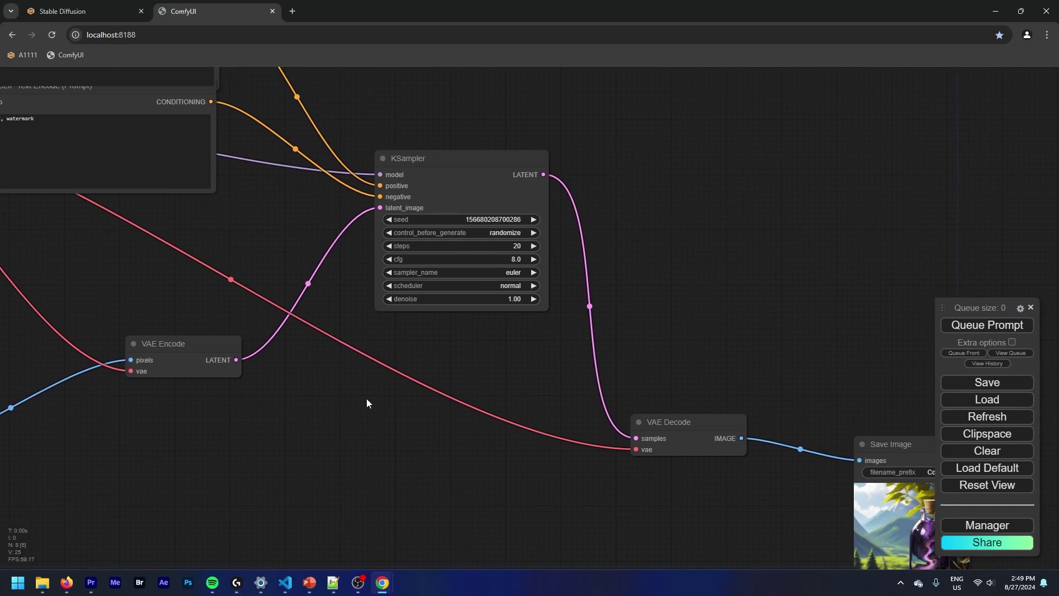
pyautogui.click(454, 235)
pyautogui.moveTo(454, 235); pyautogui.dragTo(432, 336)
pyautogui.moveTo(217, 350); pyautogui.dragTo(71, 432)
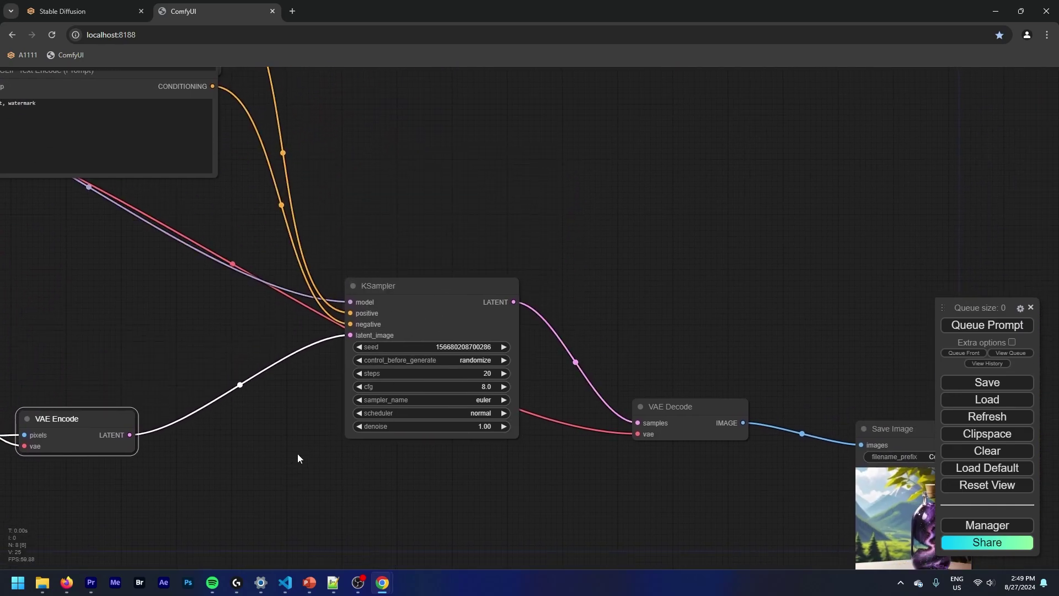
pyautogui.moveTo(393, 462); pyautogui.dragTo(545, 370)
pyautogui.moveTo(504, 170); pyautogui.dragTo(432, 213)
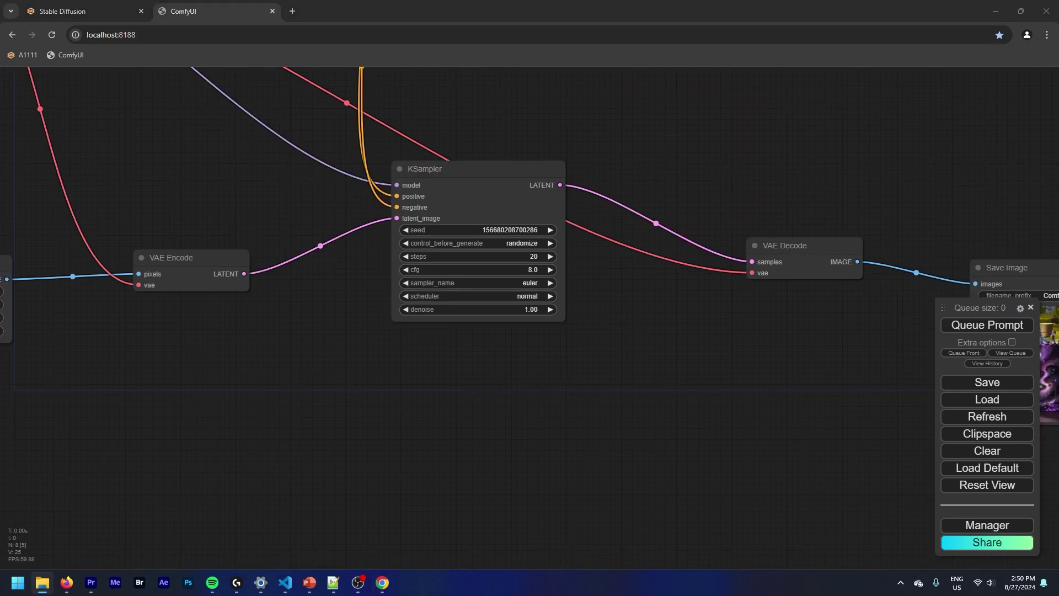
# Switch to File Explorer and open the output folder inside My AI Projects' ComfyUI folder
pyautogui.moveTo(1058, 179); pyautogui.dragTo(411, 1)
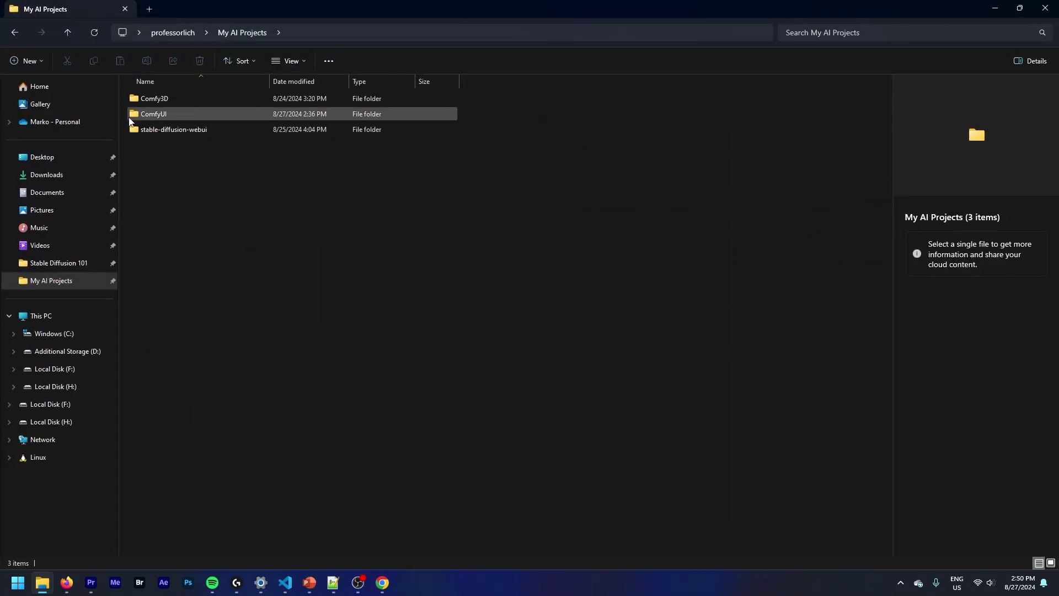
pyautogui.doubleClick(132, 115)
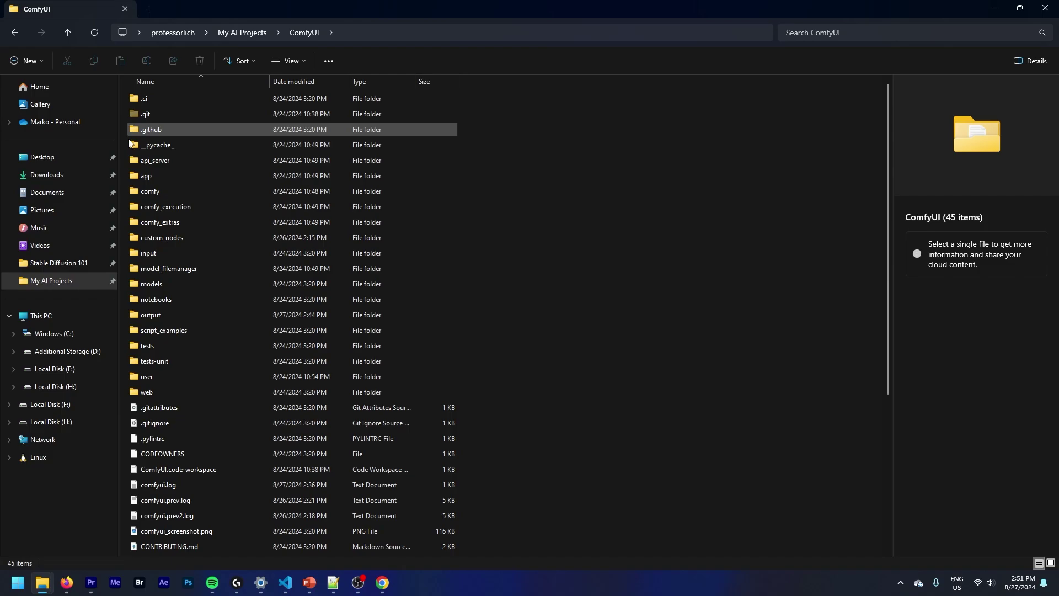
pyautogui.click(136, 319)
pyautogui.doubleClick(136, 319)
pyautogui.click(221, 95)
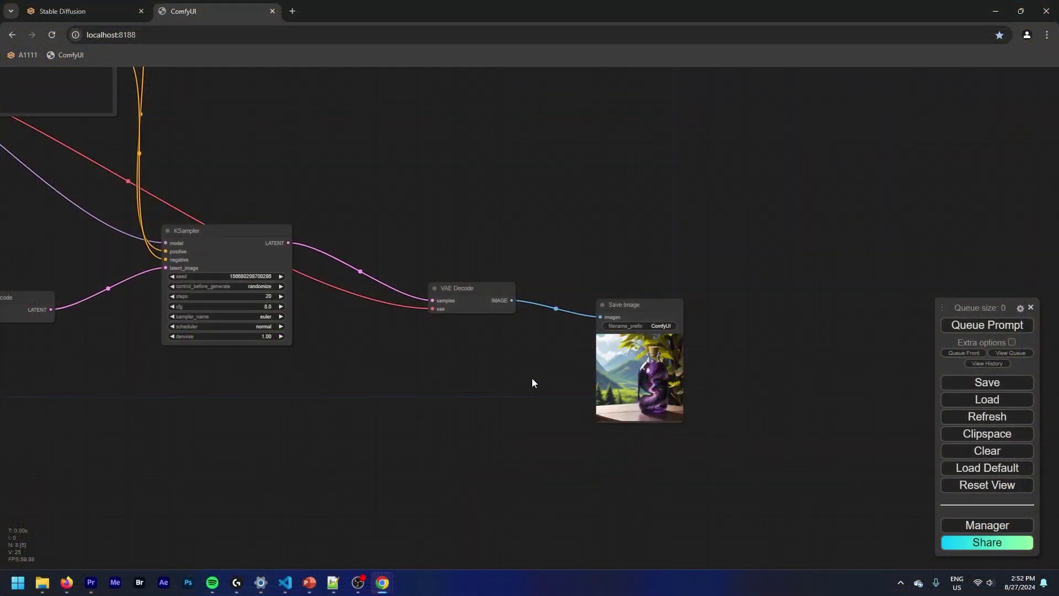
# Switch to ComfyUI in Chrome and inspect the Save Image node's filename_prefix without changing it
pyautogui.scroll(5, 532, 378)
pyautogui.moveTo(530, 365); pyautogui.dragTo(415, 379)
pyautogui.scroll(2, 415, 379)
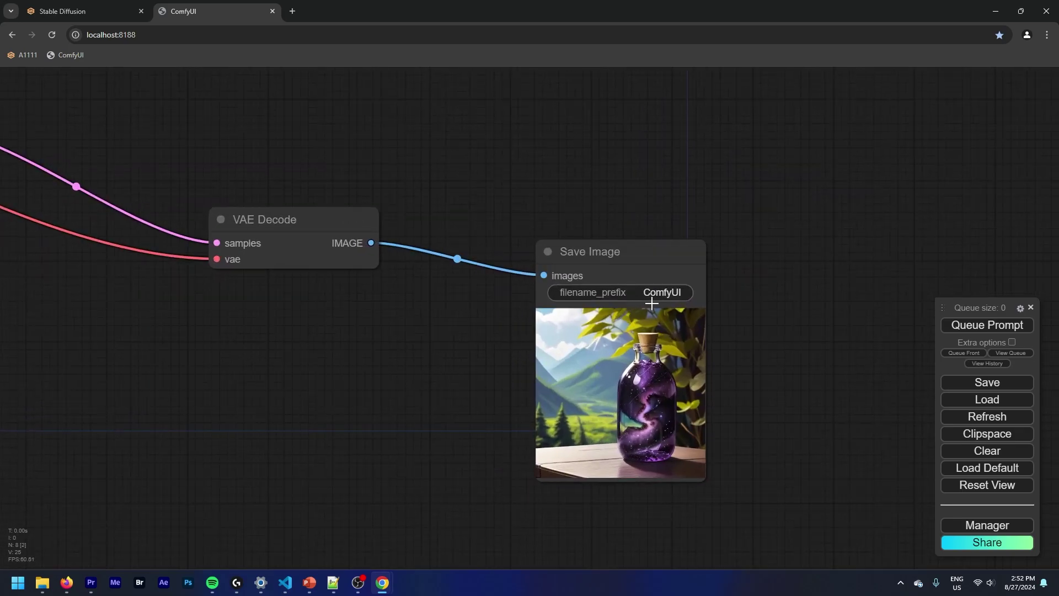
pyautogui.click(650, 293)
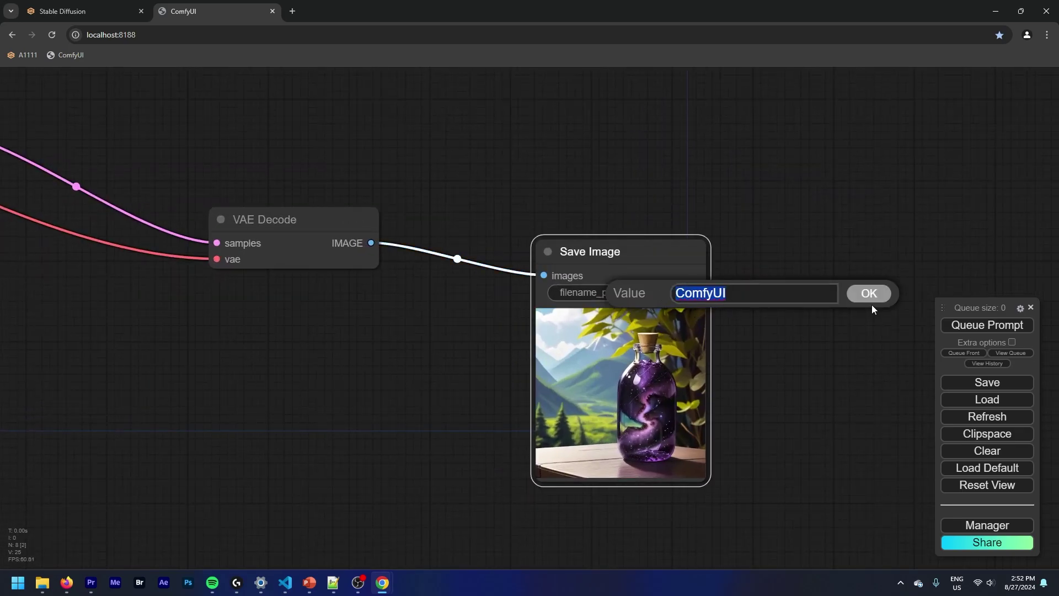
pyautogui.click(847, 357)
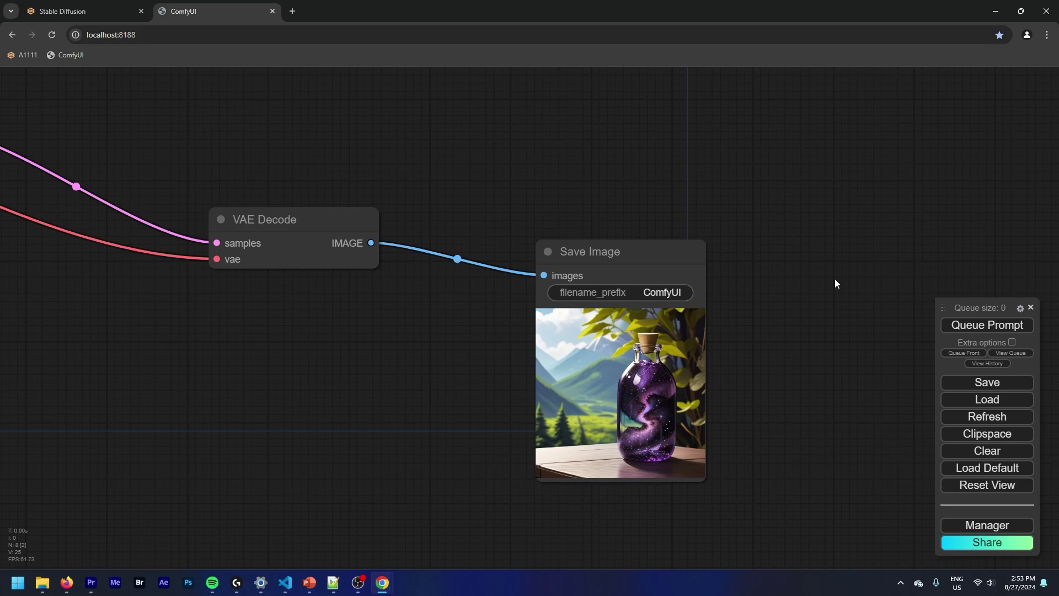
# Replace the Save Image node's filename_prefix with the date pattern %date:yyyy-MM-dd%
pyautogui.click(665, 293)
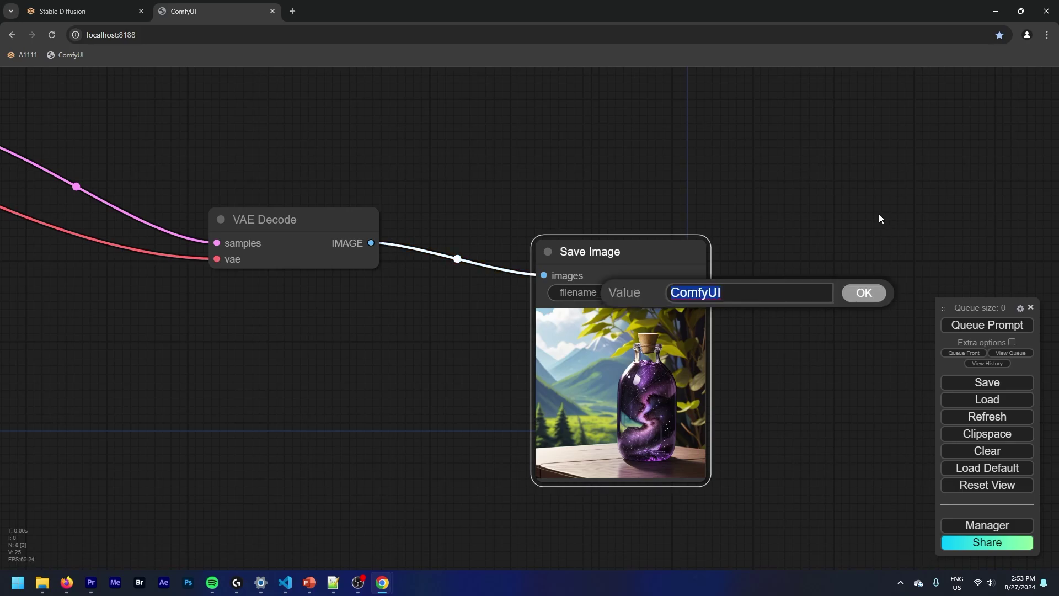
pyautogui.press('BackSpace')
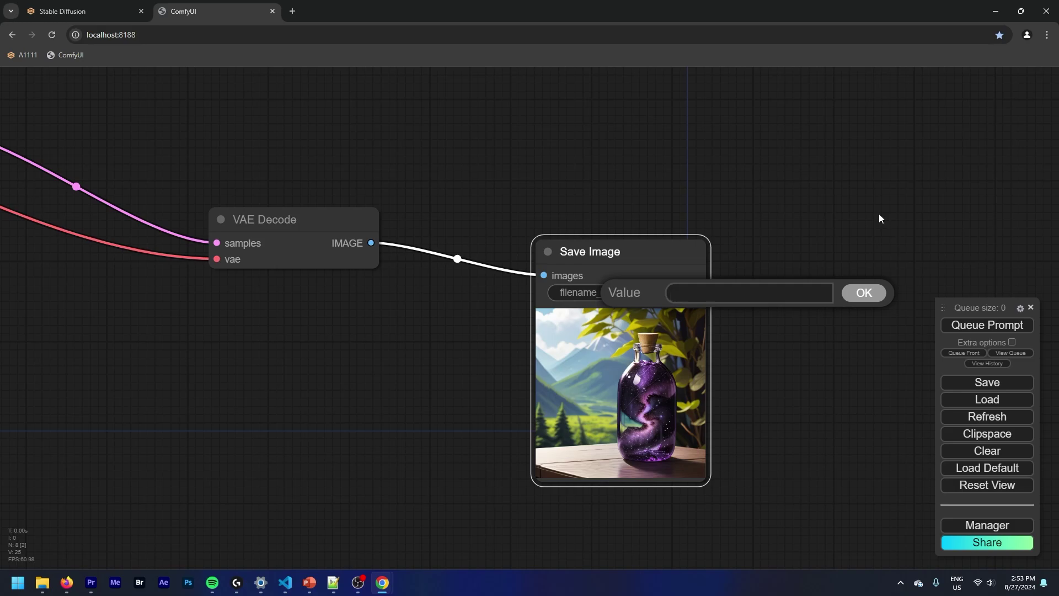
pyautogui.write('%%')
pyautogui.press('Left')
pyautogui.write('date')
pyautogui.write(':')
pyautogui.write('yyyy')
pyautogui.write('-MM')
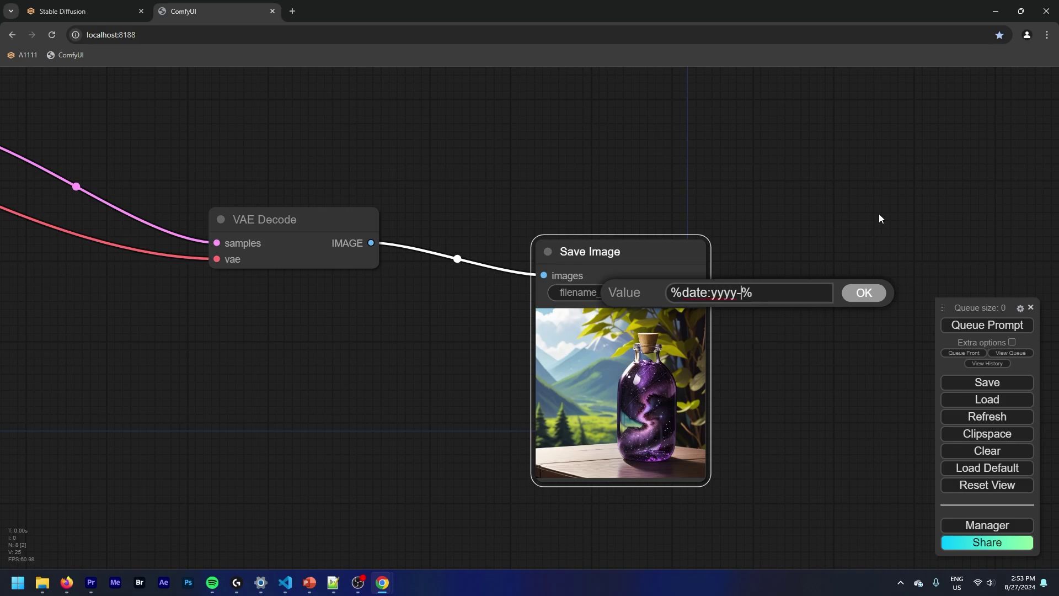
pyautogui.write('-dd')
# Extend the Save Image filename_prefix to %date:yyyy-MM-dd%\%date:hh-oclock%\img so outputs go into date and hour subfolders
pyautogui.press('End')
pyautogui.write('\\%%')
pyautogui.press('Left')
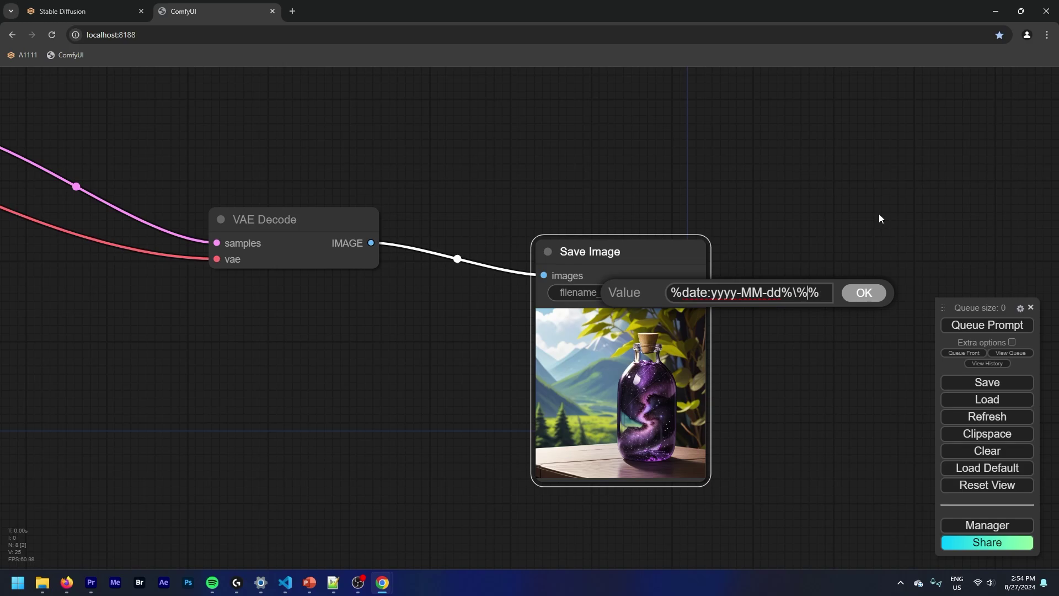
pyautogui.write('date')
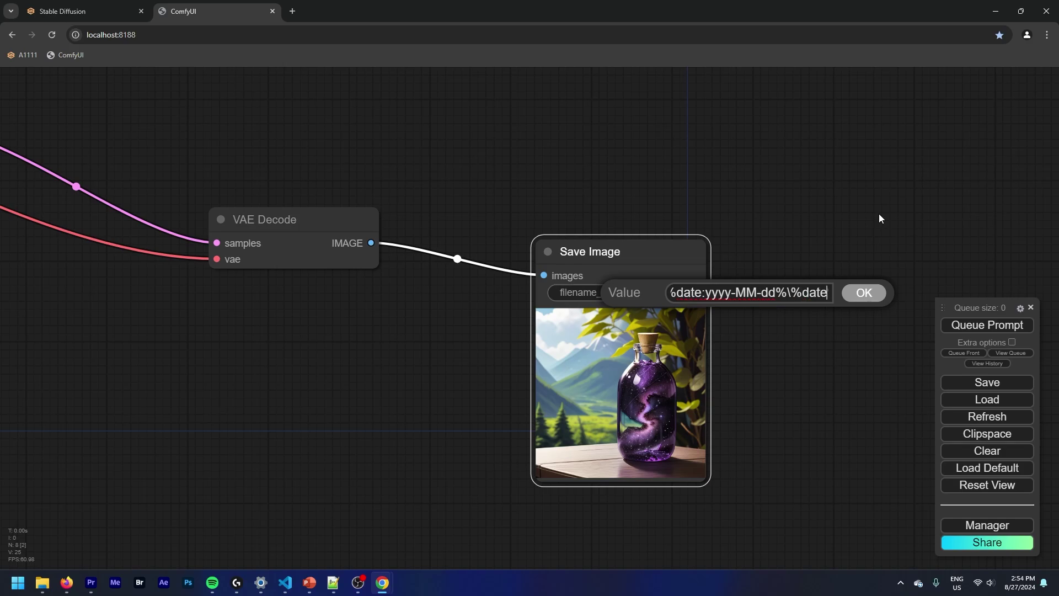
pyautogui.write(':')
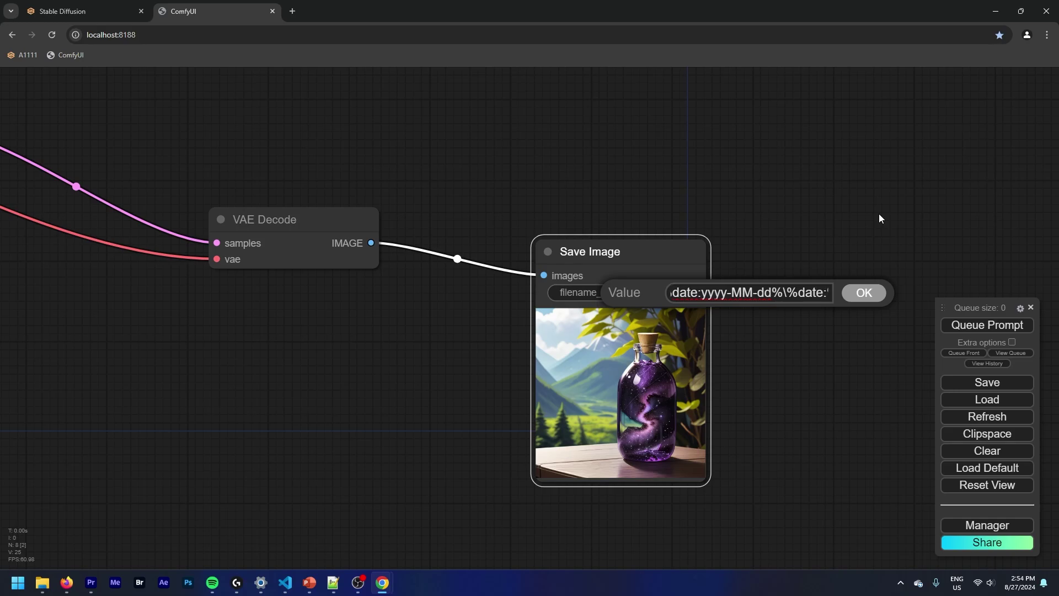
pyautogui.write('hh-')
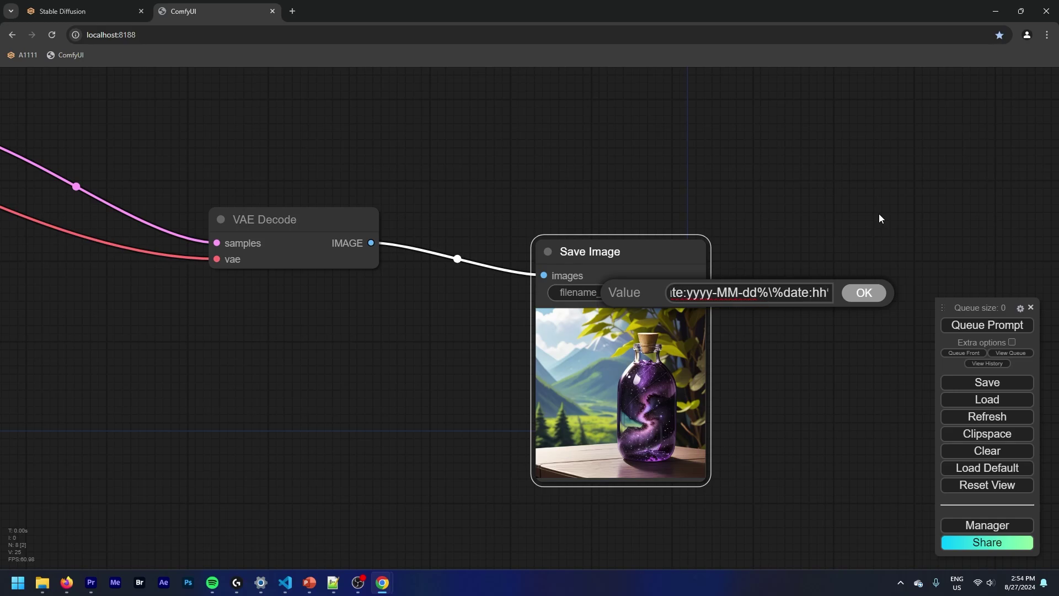
pyautogui.write('oclock')
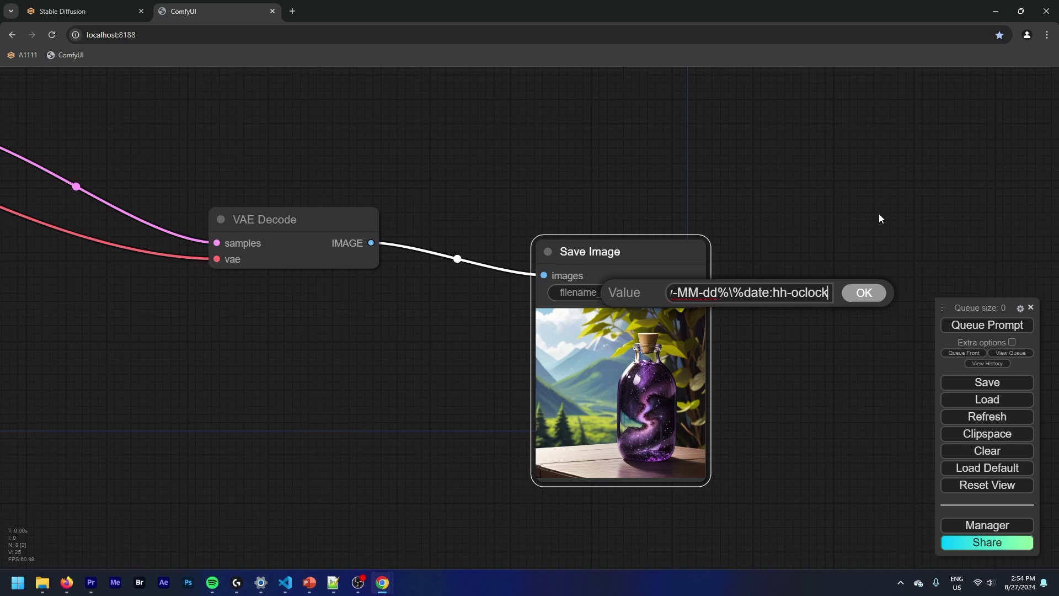
pyautogui.write('%\\')
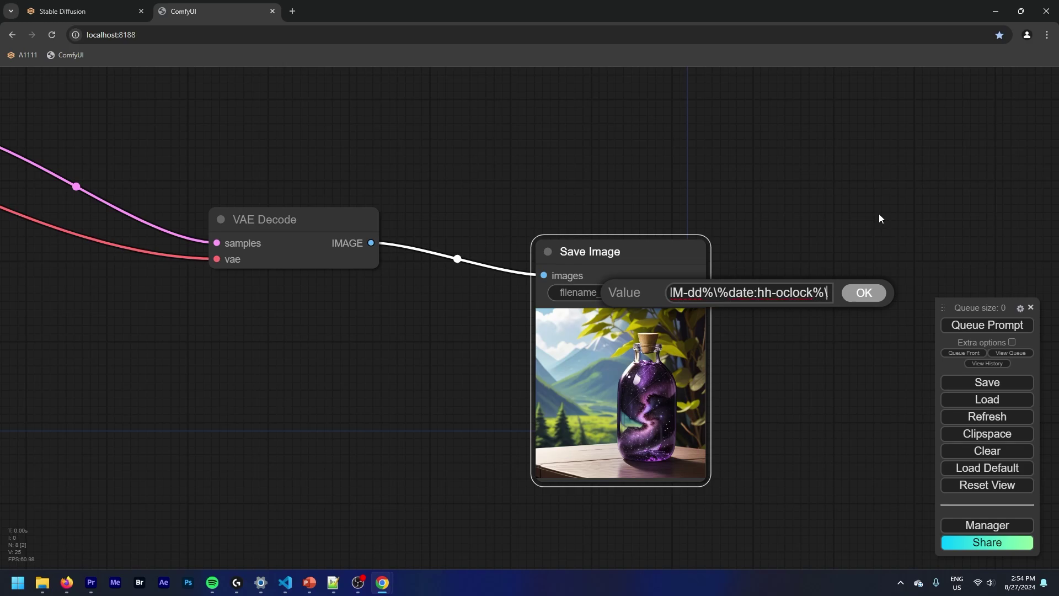
pyautogui.write('img')
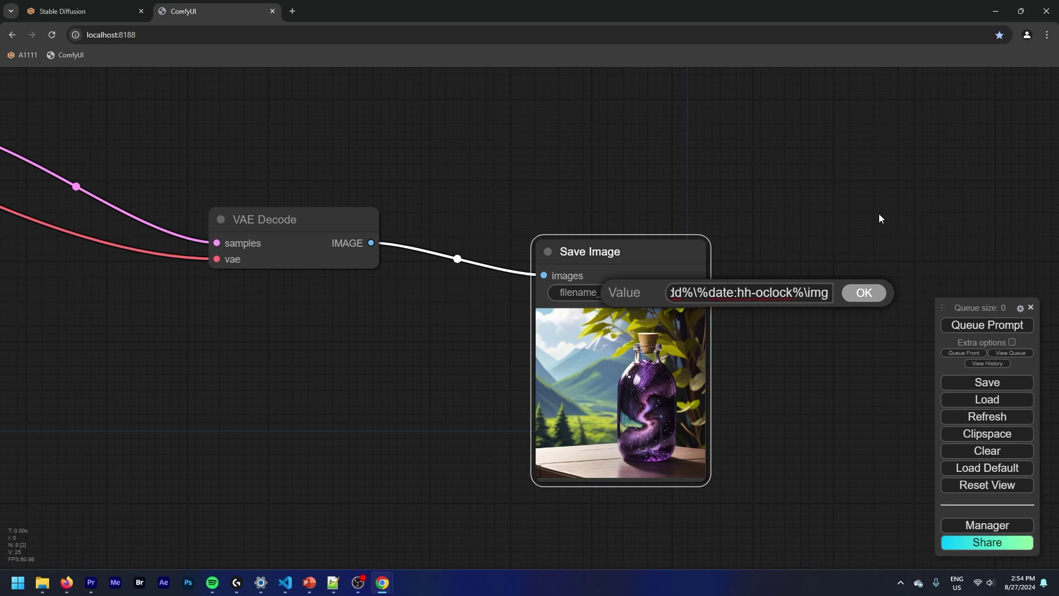
pyautogui.press('Return')
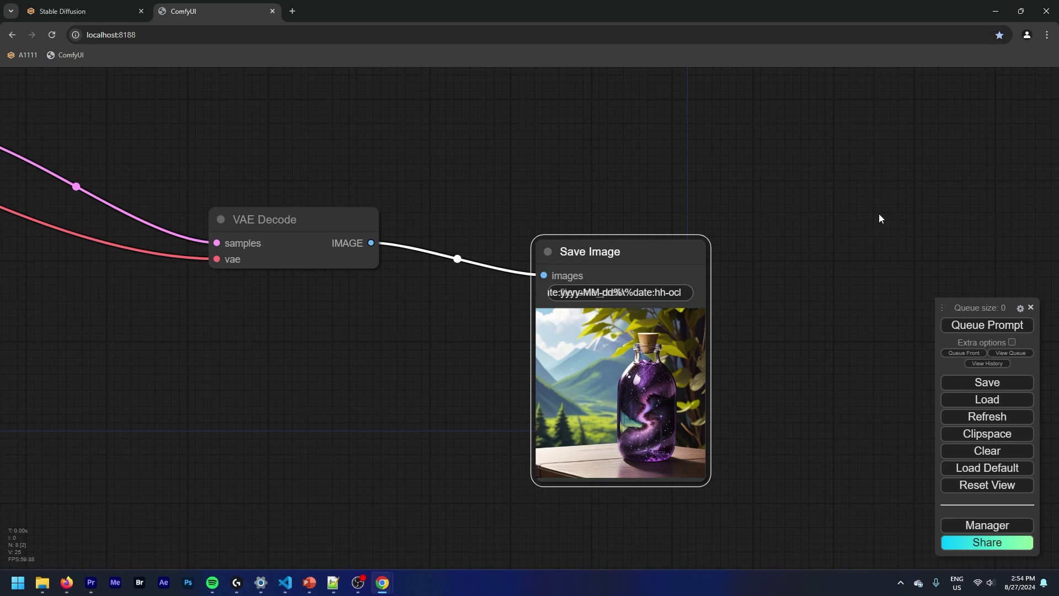
pyautogui.click(879, 215)
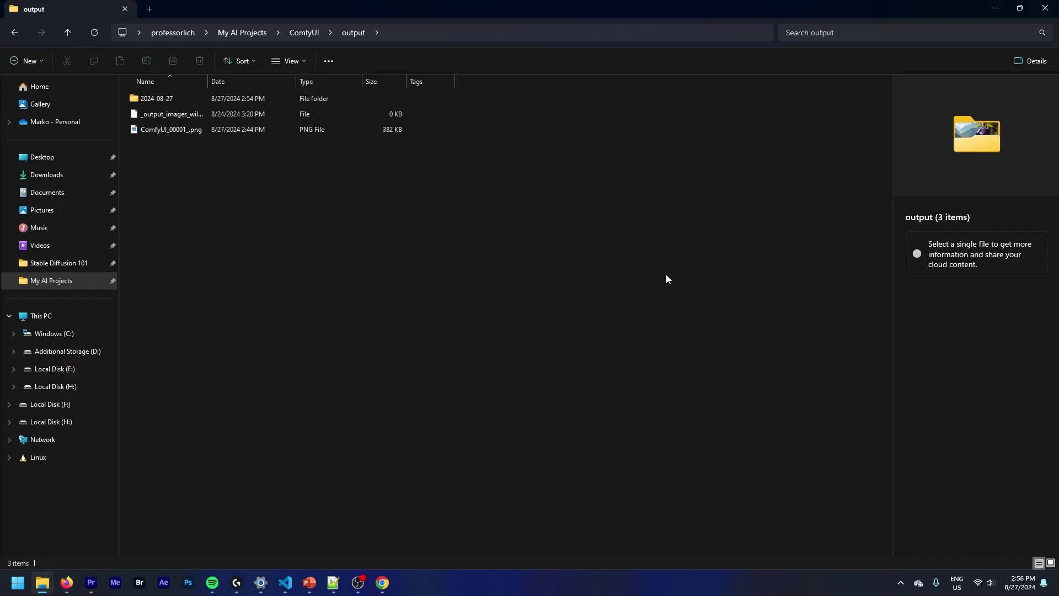
# In ComfyUI's output folder, open the 2024-08-27 folder and its 14-oclock subfolder to inspect the generated images
pyautogui.click(135, 99)
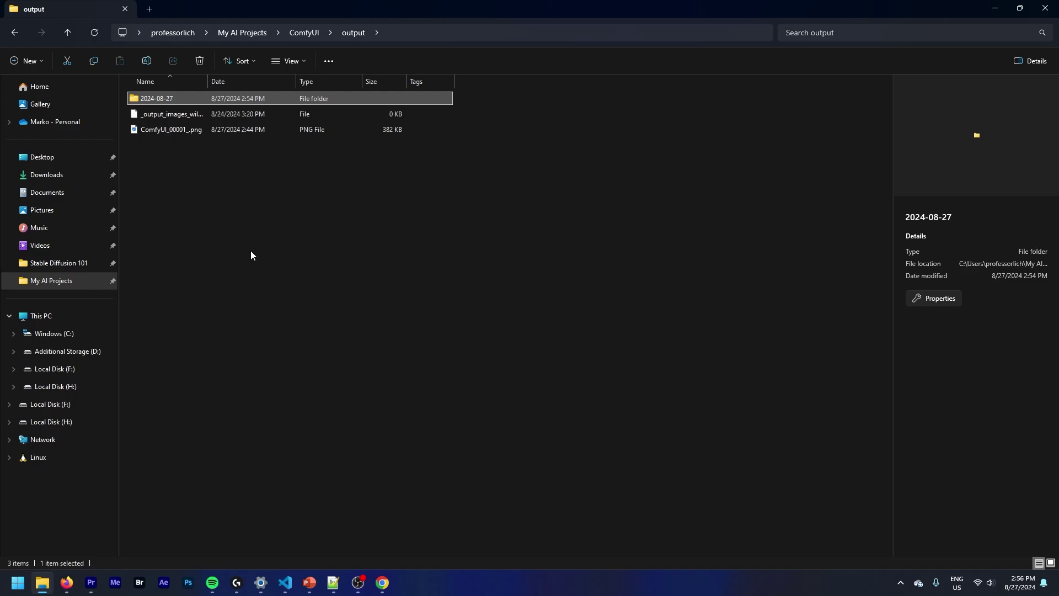
pyautogui.doubleClick(135, 99)
pyautogui.click(133, 101)
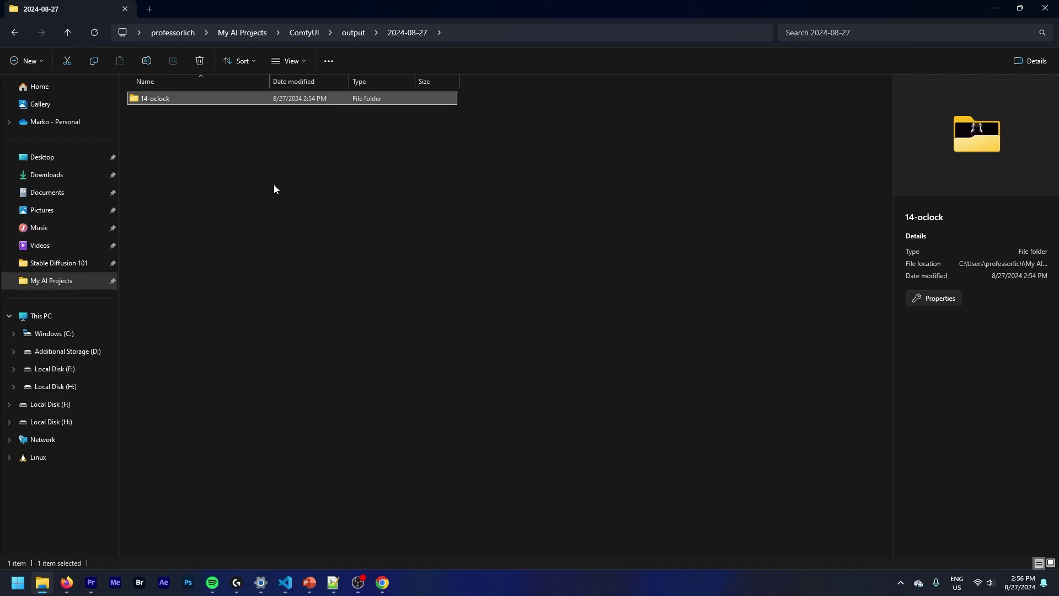
pyautogui.press('Return')
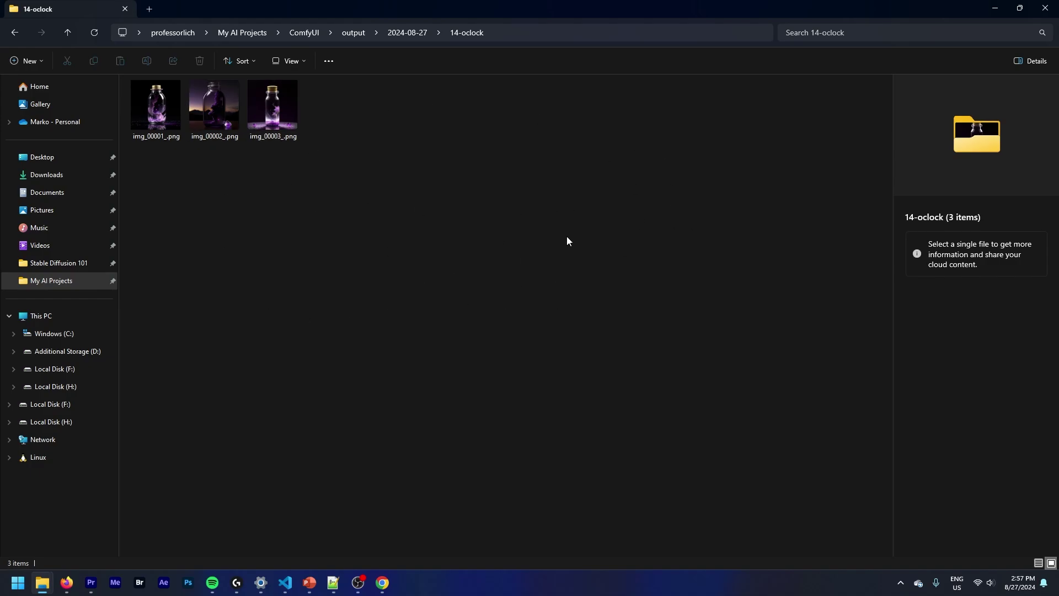
# Return from the 14-oclock folder through 2024-08-27 to the main output folder and clear the selection
pyautogui.click(408, 32)
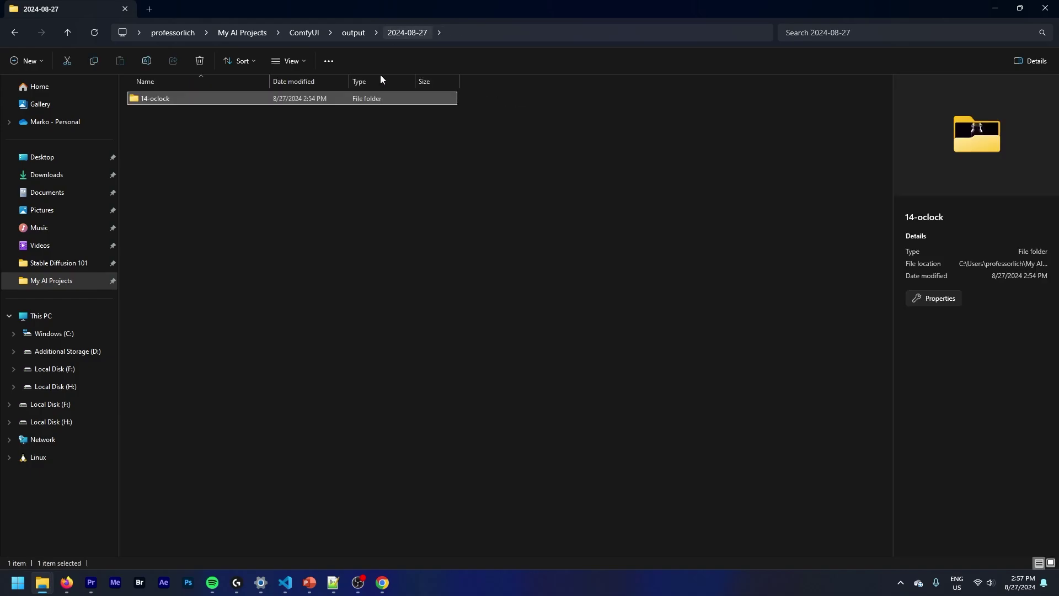
pyautogui.click(171, 118)
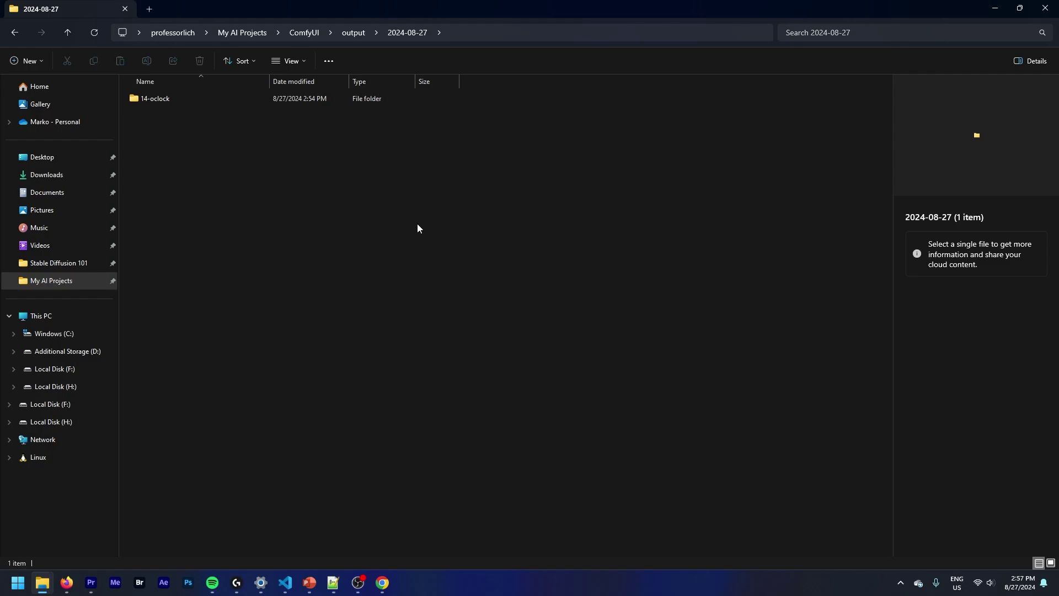
pyautogui.click(353, 32)
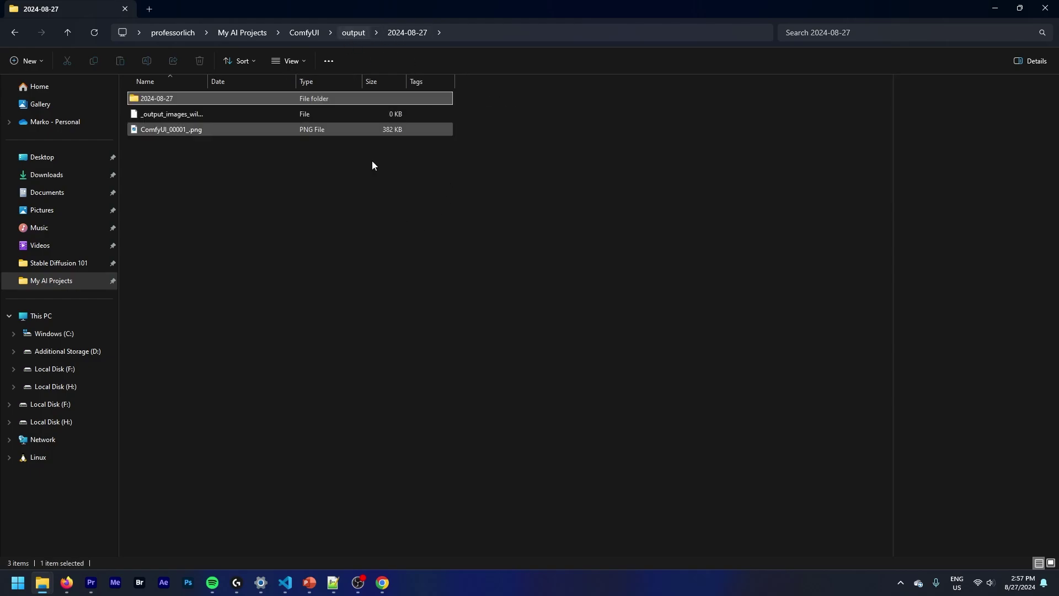
pyautogui.click(310, 235)
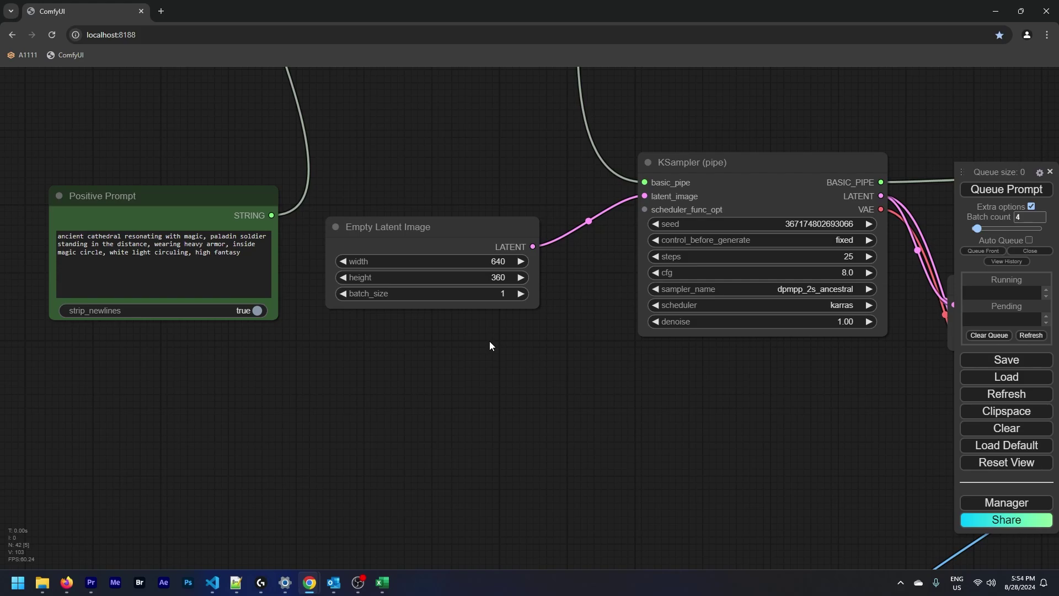
# In the cathedral paladin workflow, examine the starting nodes and each Save Image and SEGSPreview result through to the final image
pyautogui.scroll(1, 514, 349)
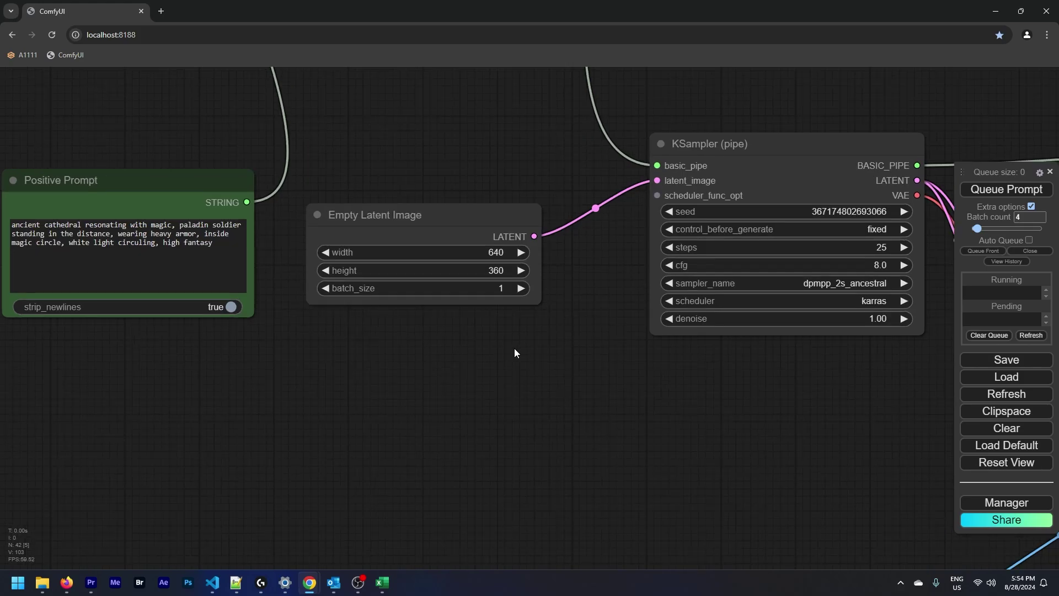
pyautogui.scroll(-2, 516, 350)
pyautogui.moveTo(600, 385); pyautogui.dragTo(345, 359)
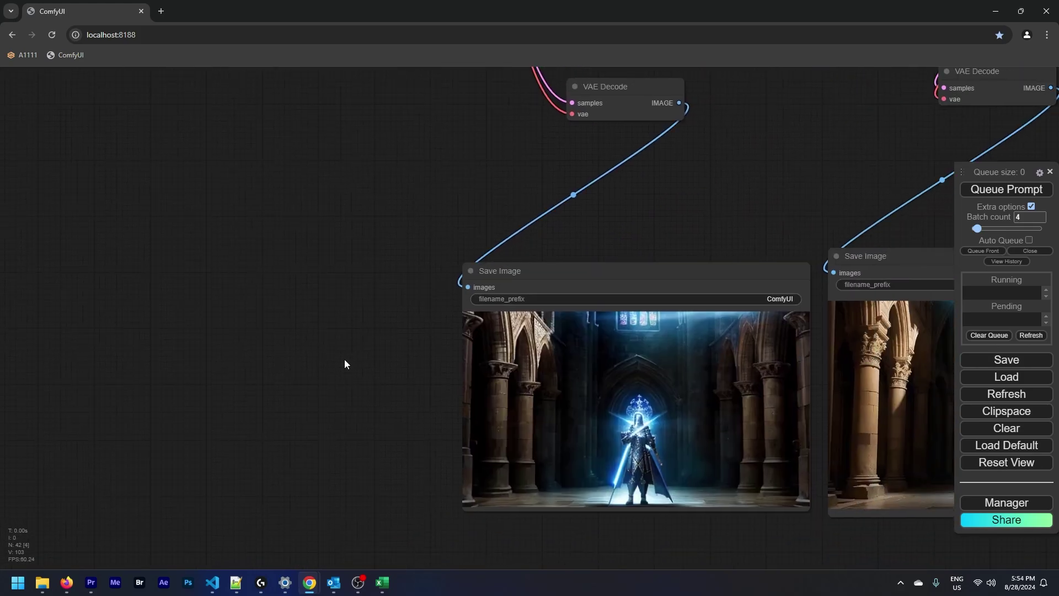
pyautogui.scroll(2, 112, 335)
pyautogui.moveTo(825, 490); pyautogui.dragTo(614, 502)
pyautogui.moveTo(507, 485); pyautogui.dragTo(221, 466)
pyautogui.moveTo(684, 418); pyautogui.dragTo(330, 454)
pyautogui.moveTo(820, 476); pyautogui.dragTo(474, 432)
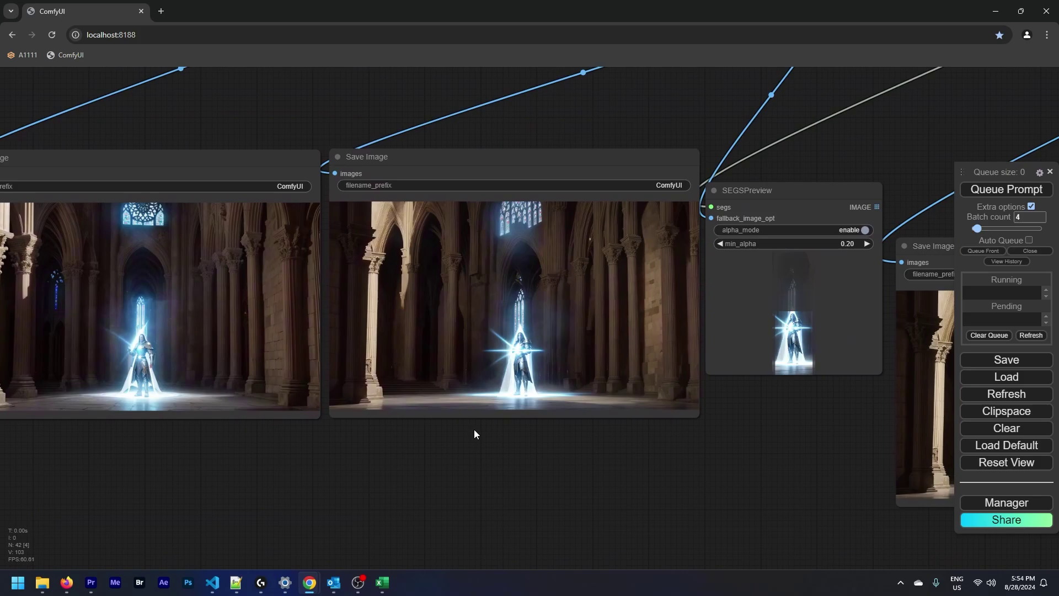
pyautogui.moveTo(765, 414); pyautogui.dragTo(498, 381)
pyautogui.scroll(2, 497, 380)
pyautogui.moveTo(575, 374); pyautogui.dragTo(196, 308)
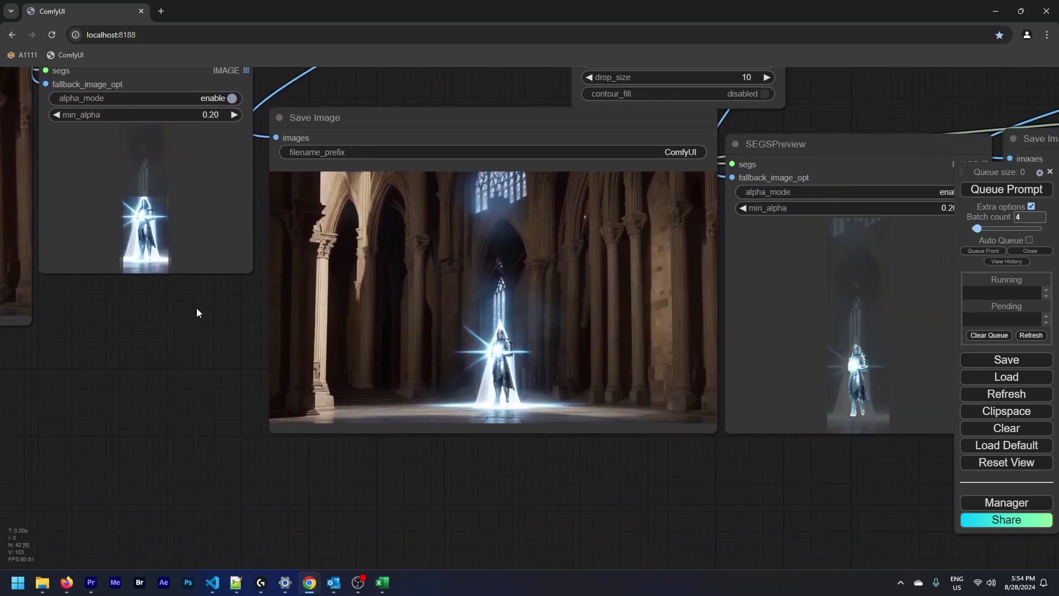
pyautogui.moveTo(636, 491); pyautogui.dragTo(226, 415)
pyautogui.scroll(2, 226, 415)
pyautogui.moveTo(757, 274); pyautogui.dragTo(444, 408)
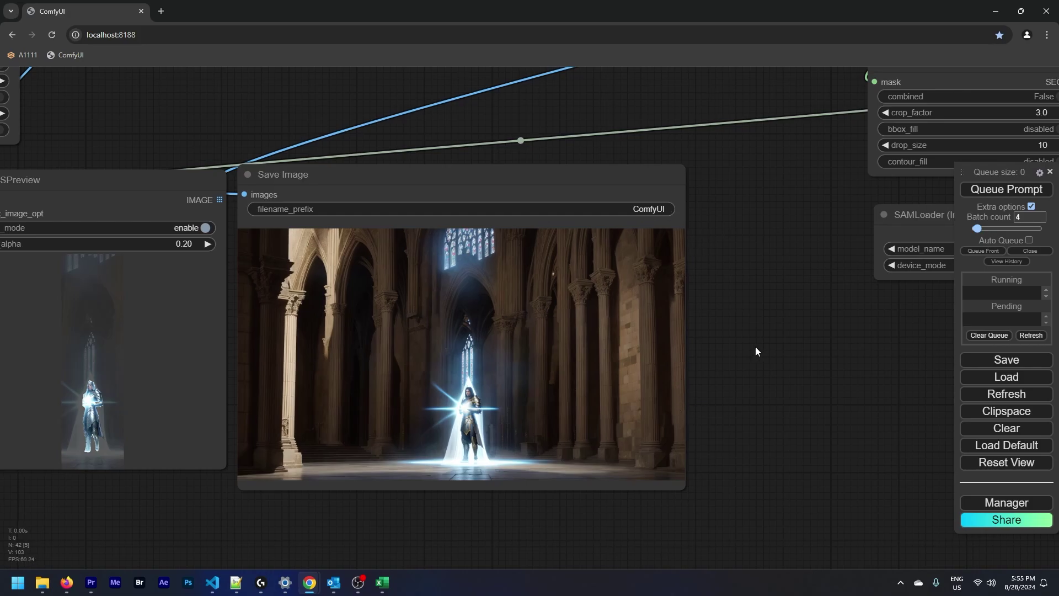
# Examine the Empty Latent Image size and trace the chain of KSampler (pipe) and Upscale Latent By nodes with their scale_by values
pyautogui.scroll(-5, 755, 348)
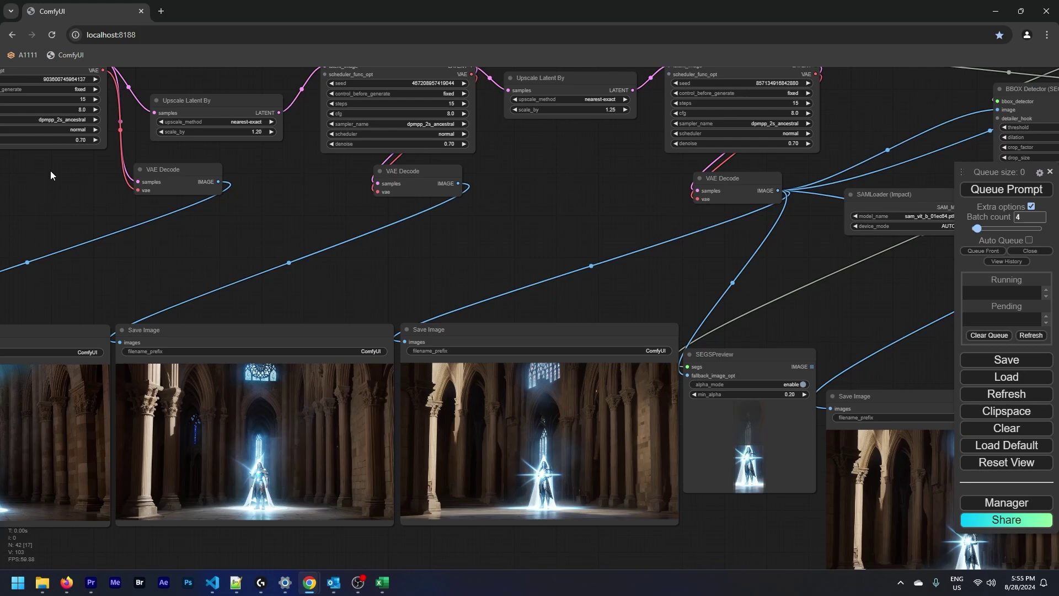
pyautogui.moveTo(54, 172); pyautogui.dragTo(742, 221)
pyautogui.moveTo(210, 292); pyautogui.dragTo(446, 298)
pyautogui.scroll(5, 504, 301)
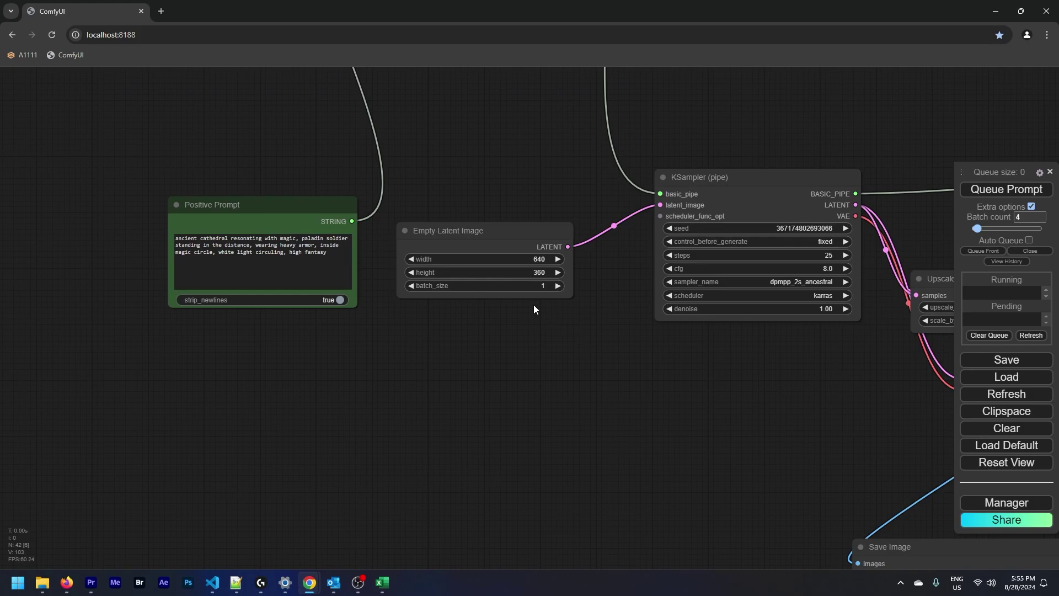
pyautogui.scroll(-3, 832, 468)
pyautogui.moveTo(763, 431); pyautogui.dragTo(45, 329)
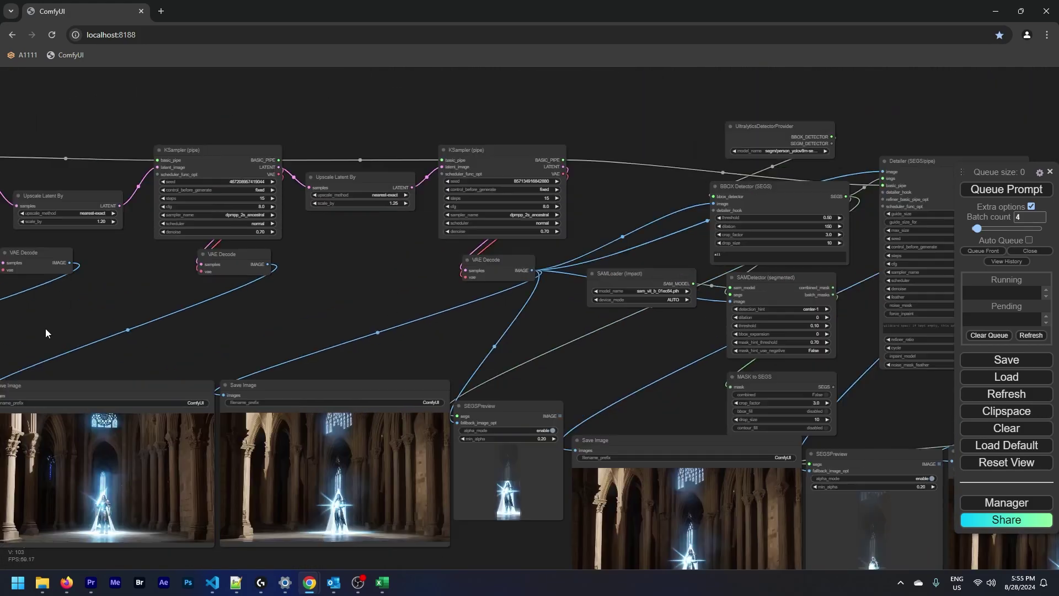
pyautogui.moveTo(588, 331); pyautogui.dragTo(502, 337)
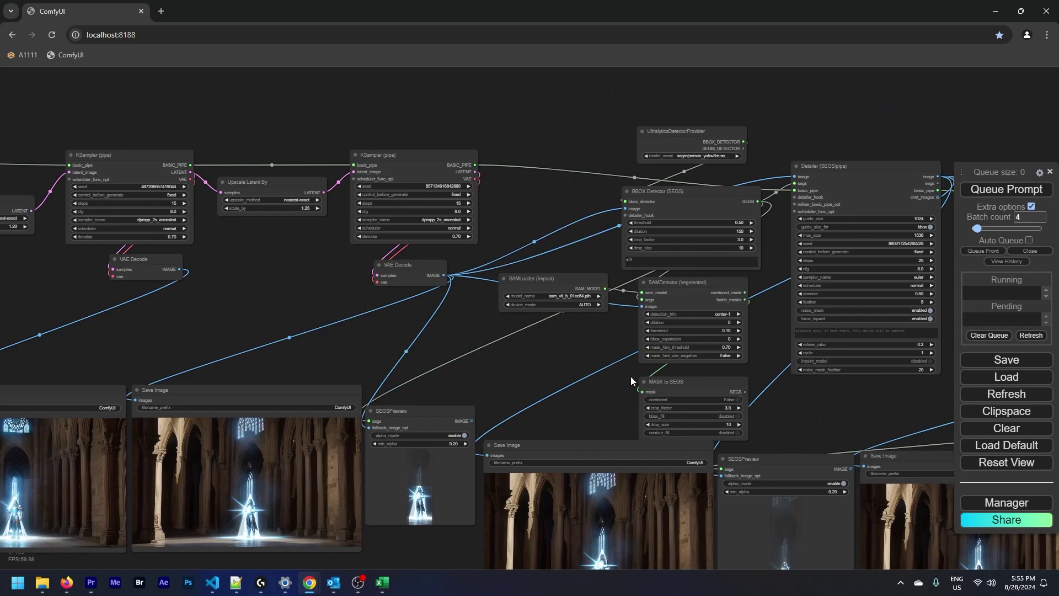
pyautogui.moveTo(241, 251); pyautogui.dragTo(428, 326)
pyautogui.scroll(5, 435, 328)
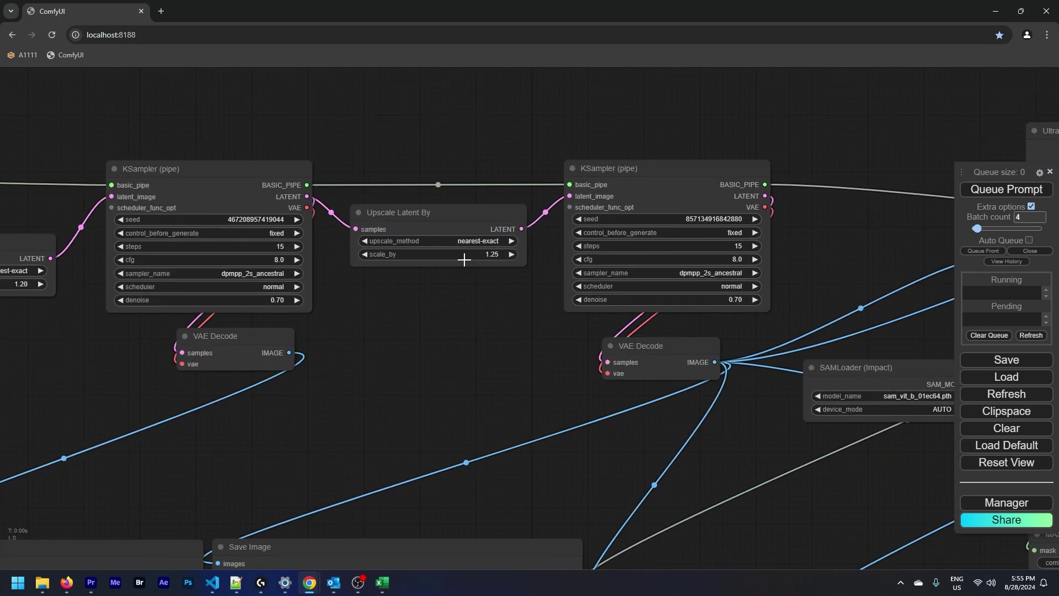
pyautogui.moveTo(453, 291); pyautogui.dragTo(825, 299)
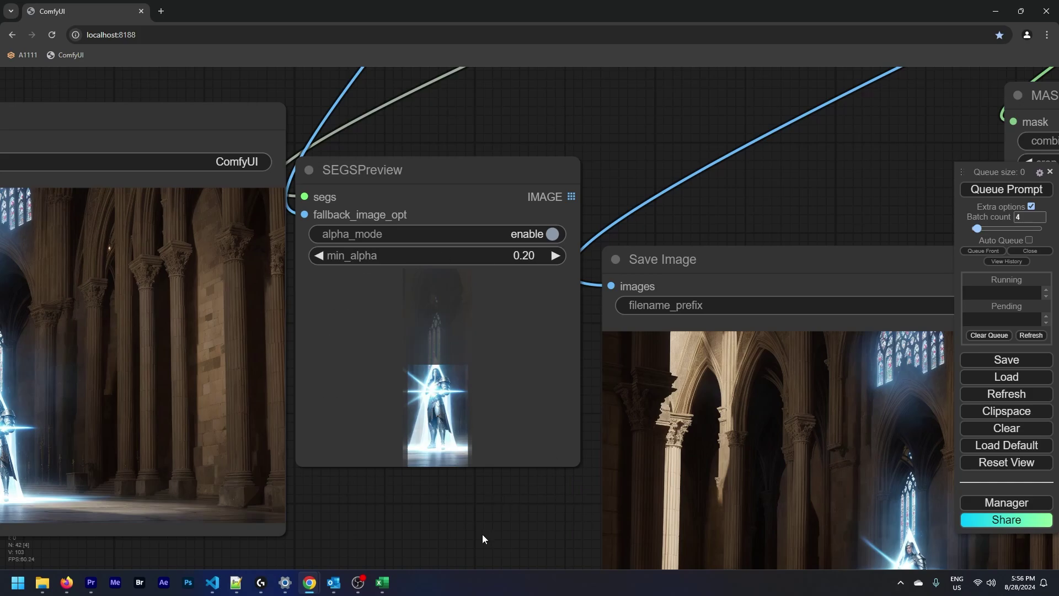
# Examine the SEGSPreview, SAMDetector, MASK to SEGS and Detailer nodes, and return to the Upscale Latent By stage
pyautogui.scroll(-3, 482, 534)
pyautogui.moveTo(545, 512); pyautogui.dragTo(416, 412)
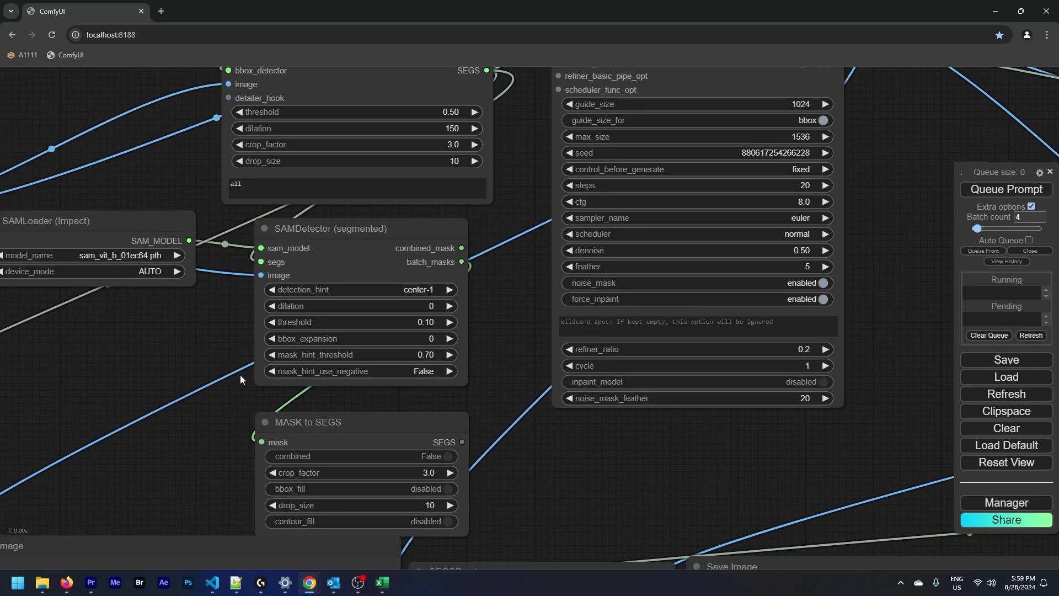
pyautogui.moveTo(240, 375); pyautogui.dragTo(940, 435)
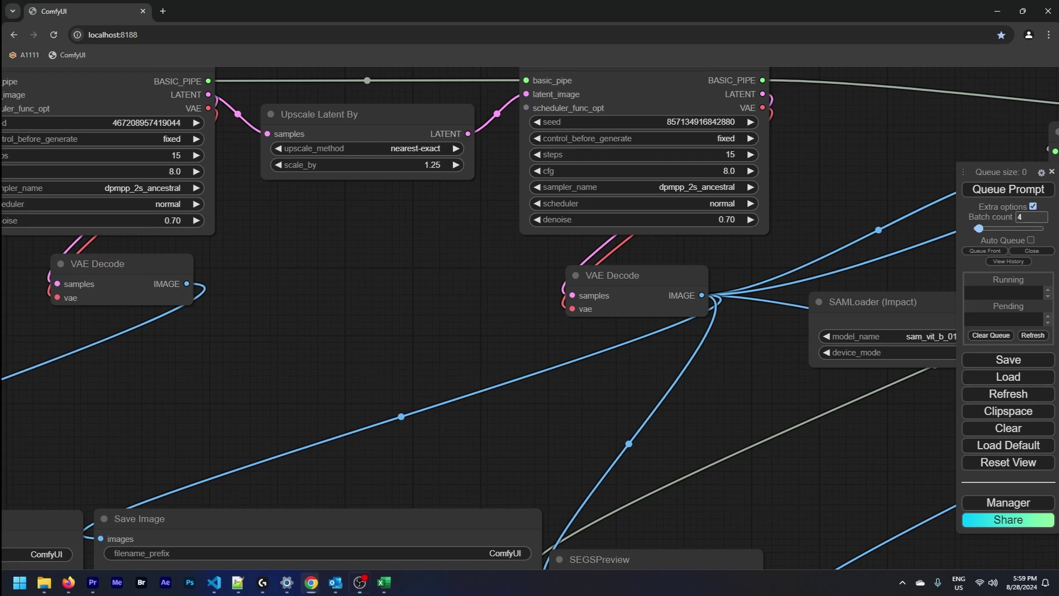
# Switch to the blank Excel workbook and select cell B2
pyautogui.hotkey('alt', 'Tab')
pyautogui.click(52, 148)
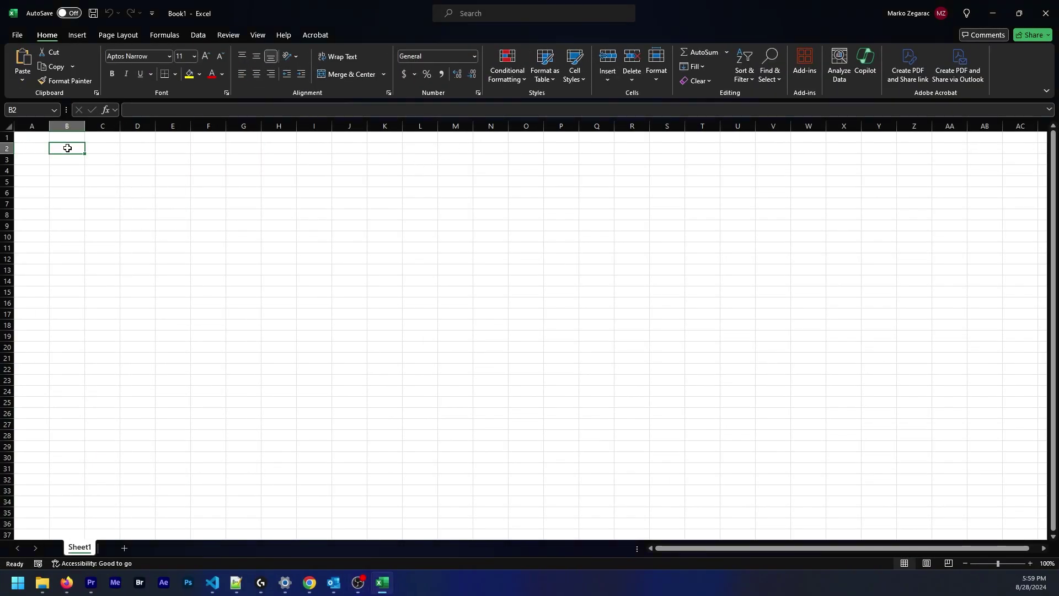
pyautogui.write('288')
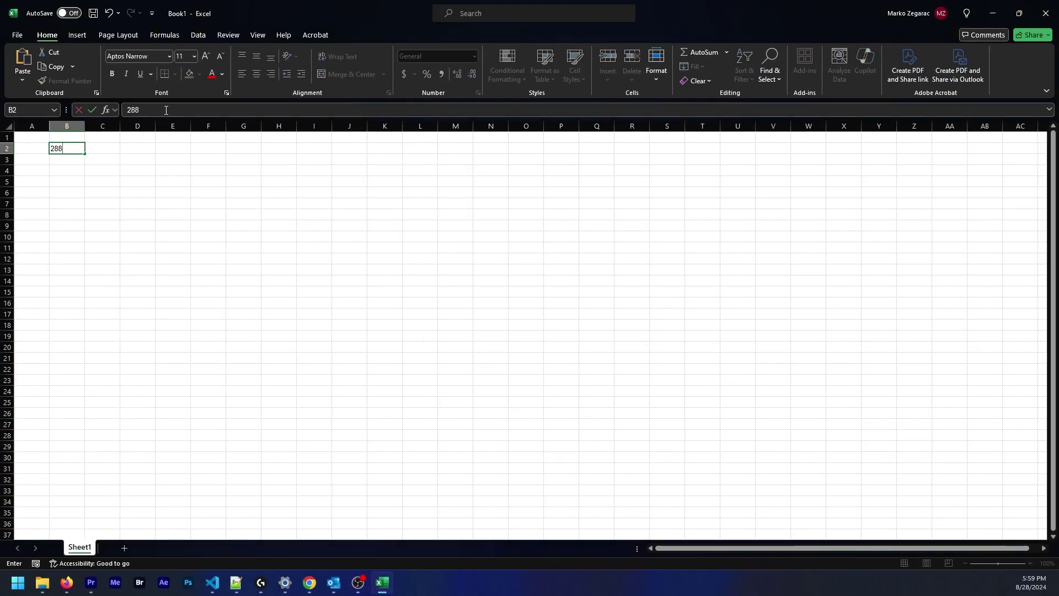
pyautogui.press('Tab')
pyautogui.press('Left')
pyautogui.press('Delete')
# Enter the image dimensions in row 2: 288 in cell C2 and 512 in cell D2
pyautogui.press('Right')
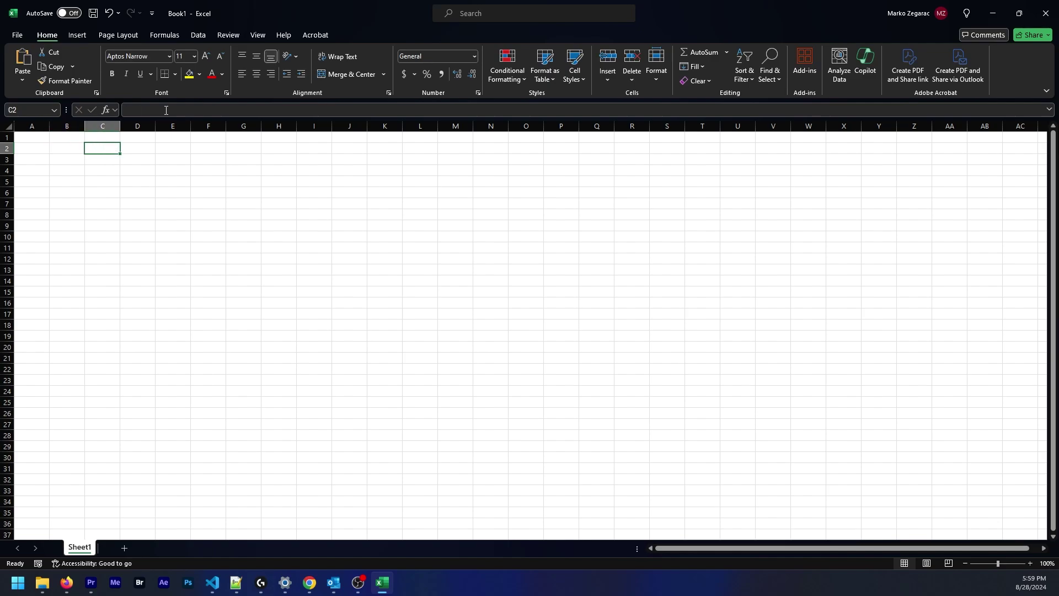
pyautogui.write('288')
pyautogui.press('Tab')
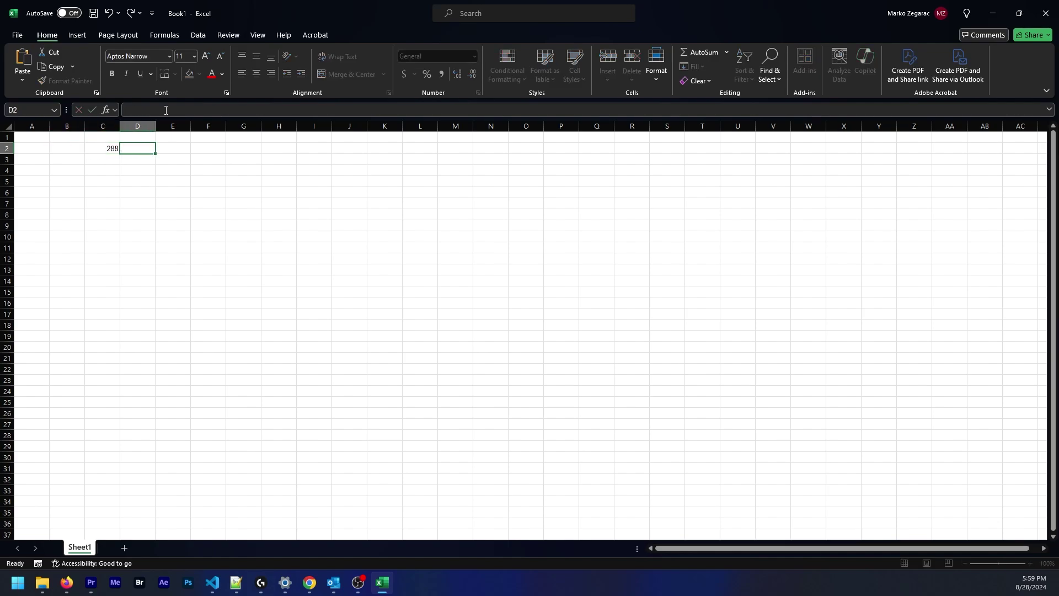
pyautogui.write('512')
pyautogui.press('Left')
# Enter the scale factor 1.25 in cell B2, beside the starting dimensions
pyautogui.press('Left')
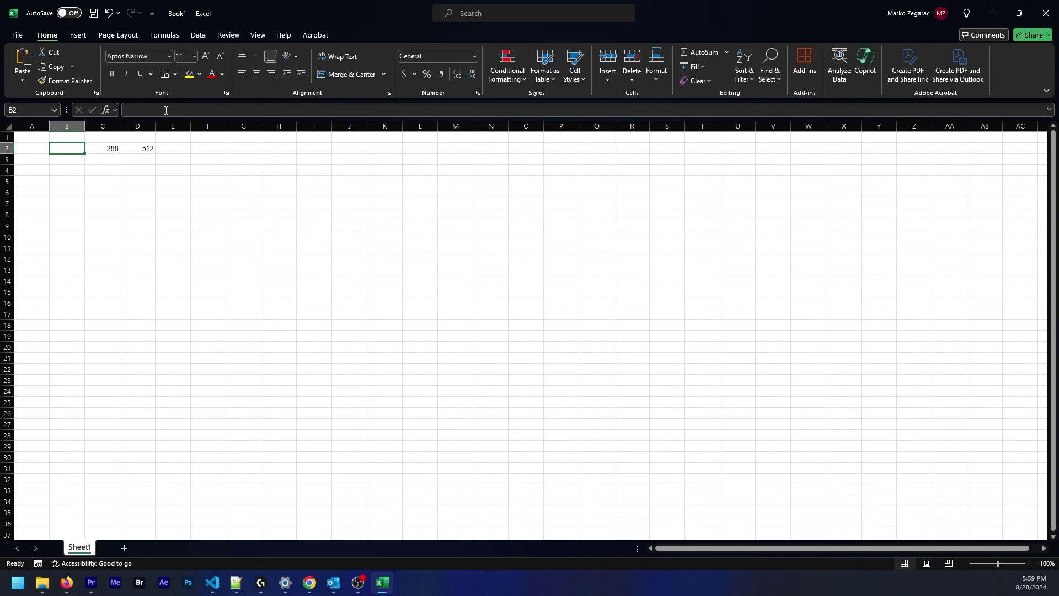
pyautogui.write('1.')
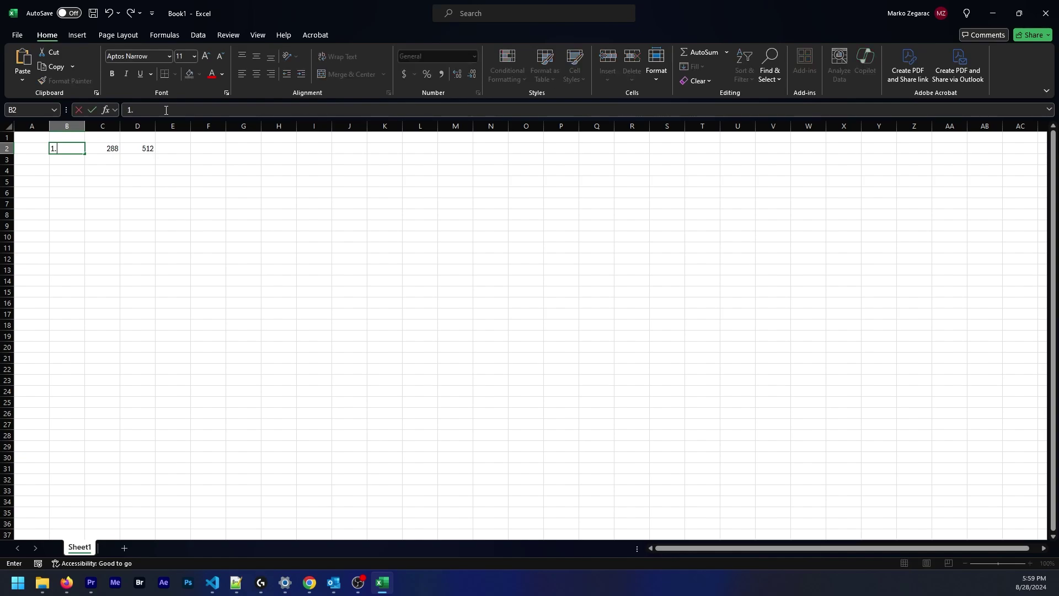
pyautogui.write('25')
pyautogui.press('Tab')
# Enter the formula =C2*B2 in cell C3 to calculate the upscaled width
pyautogui.press('Down')
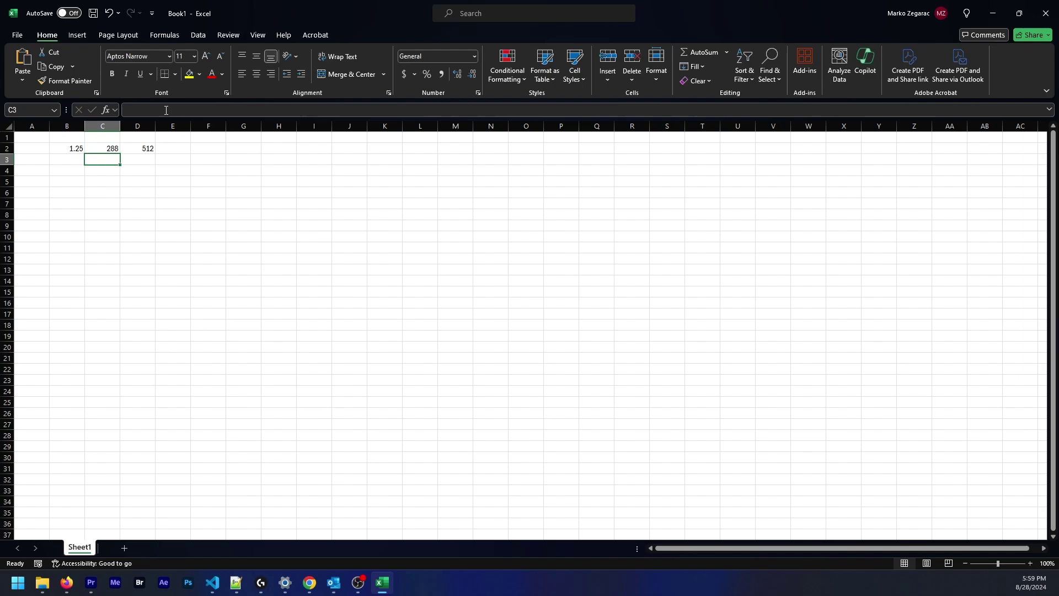
pyautogui.write('=')
pyautogui.press('Up')
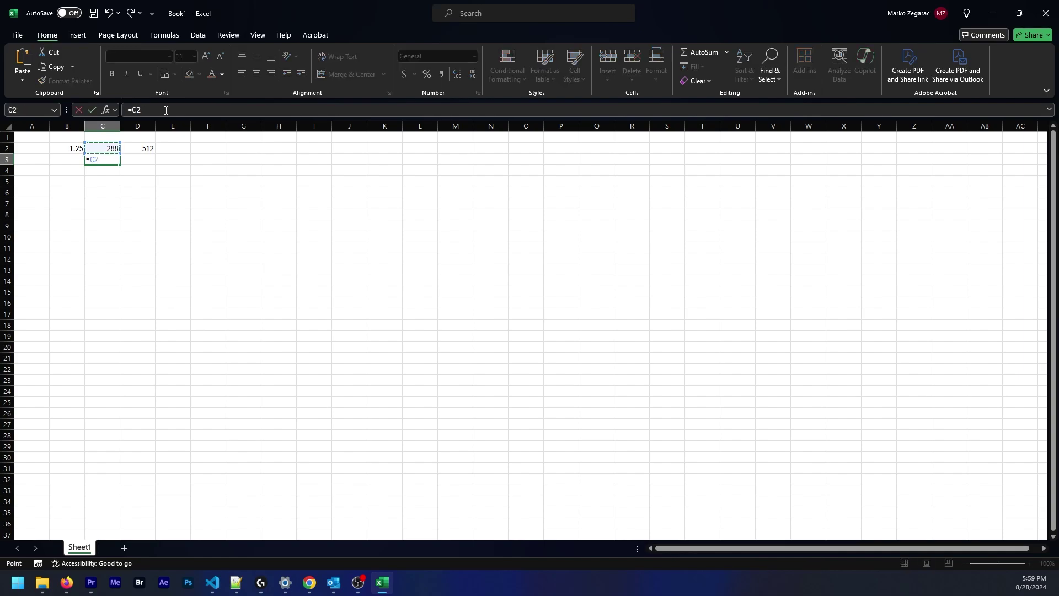
pyautogui.write('*')
pyautogui.press('Left')
pyautogui.hotkey('ctrl', 'Return')
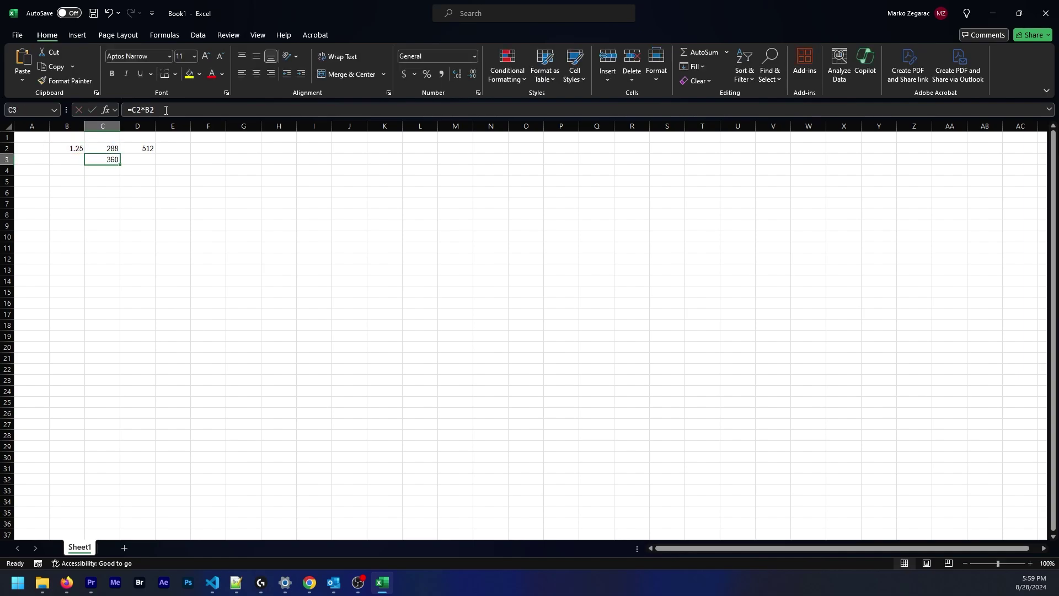
# Enter the formula =D2*B2 in cell D3 to calculate the upscaled height
pyautogui.press('Right')
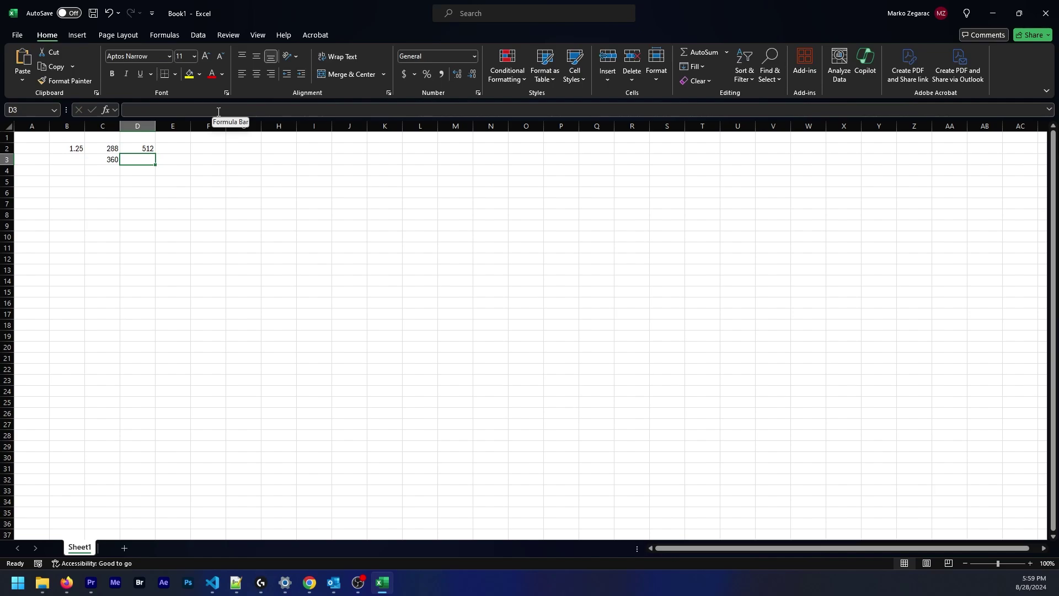
pyautogui.write('=')
pyautogui.press('Up')
pyautogui.write('*')
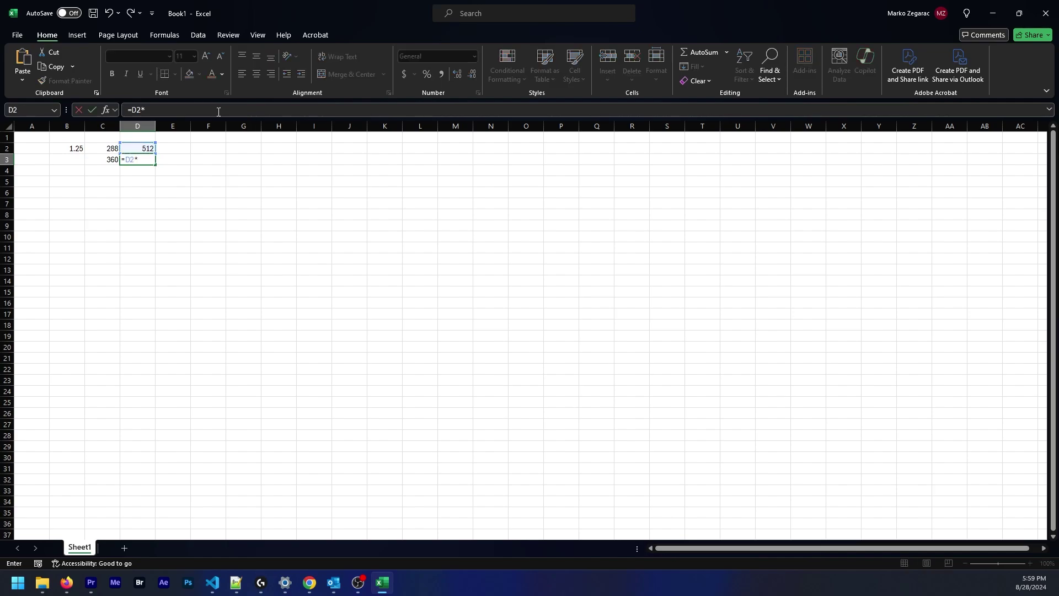
pyautogui.press('Up')
pyautogui.press('Left')
pyautogui.press('Left')
pyautogui.write('*')
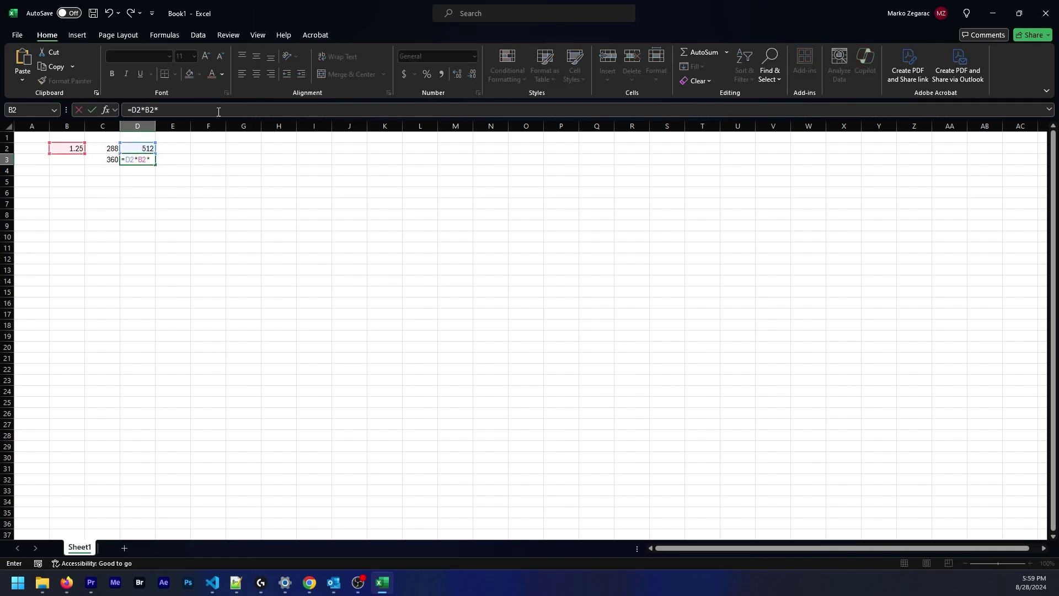
pyautogui.press('BackSpace')
pyautogui.press('Return')
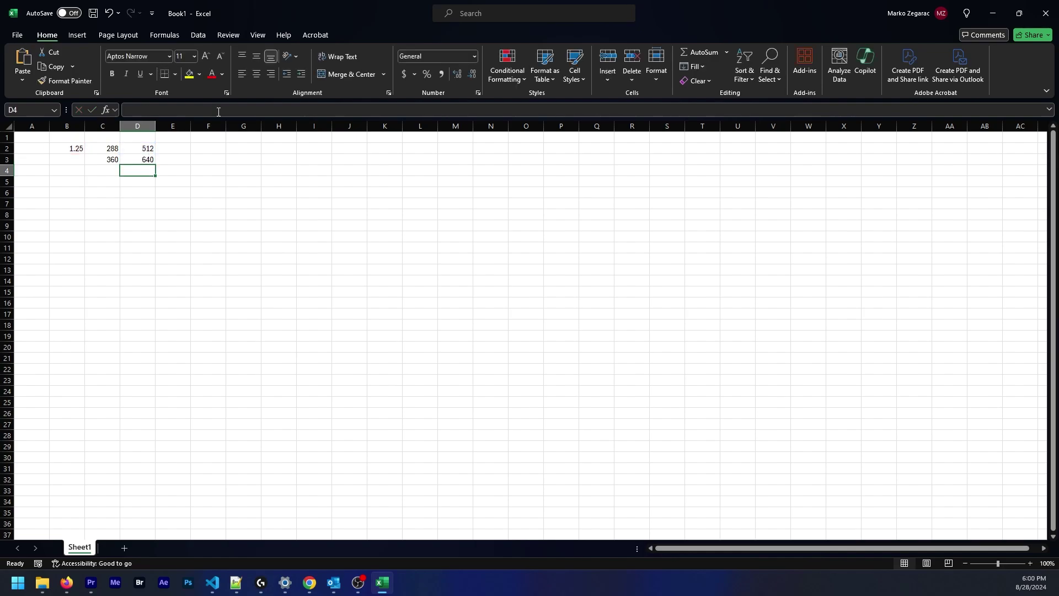
pyautogui.press('Up')
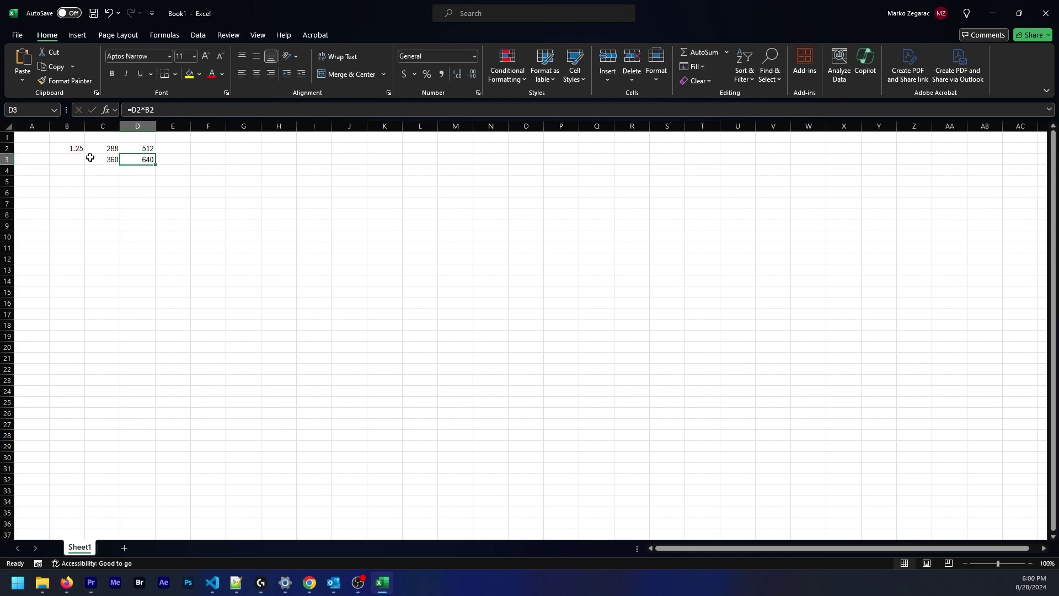
# Enter the scale factors 1.6, 1.25, 1.2 and 1.25 in cells B3 through B6
pyautogui.click(72, 159)
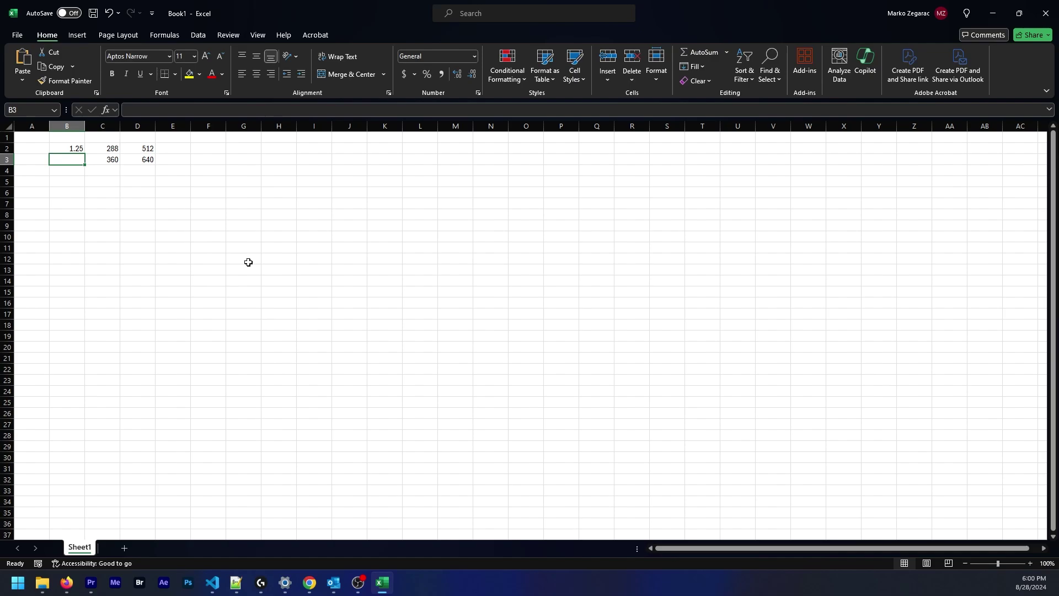
pyautogui.write('1.6')
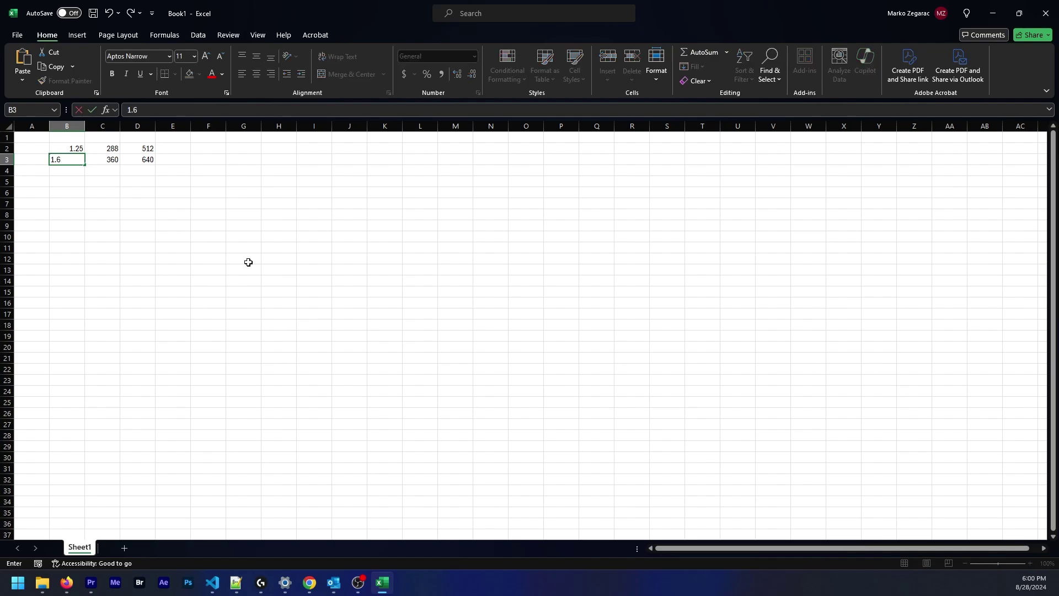
pyautogui.press('Return')
pyautogui.write('1.25')
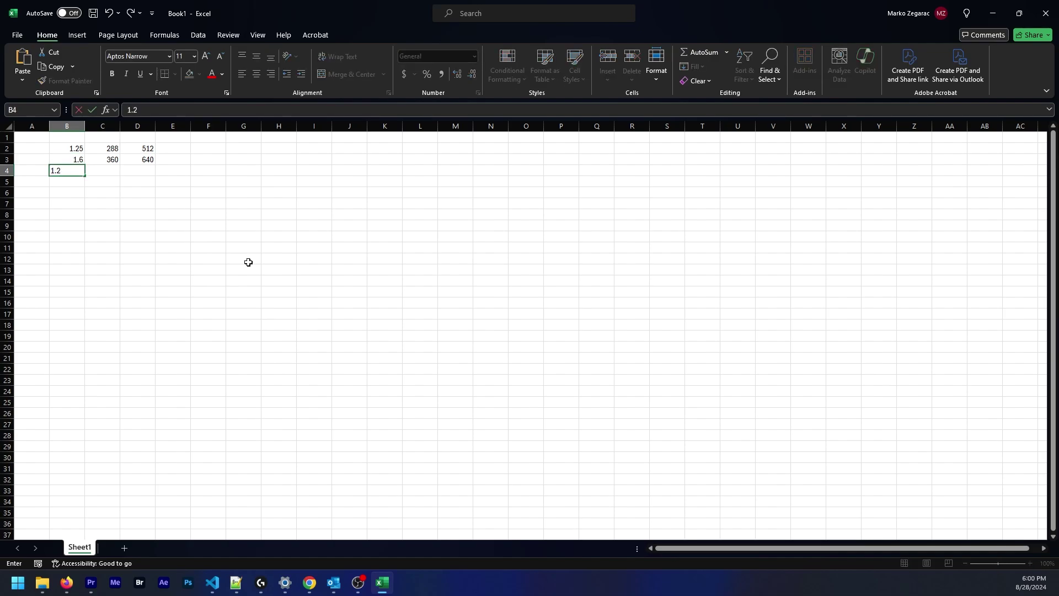
pyautogui.press('Return')
pyautogui.write('1.2')
pyautogui.press('Return')
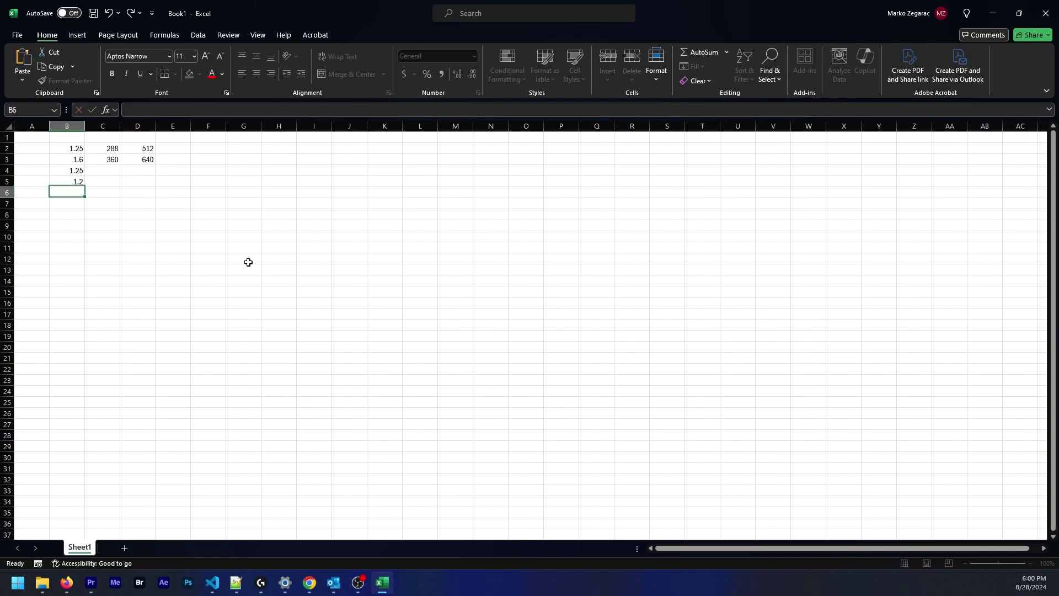
pyautogui.write('1.25')
pyautogui.press('Return')
# Fill the formulas in cells C3 and D3 down to row 7
pyautogui.press('Right')
pyautogui.click(106, 161)
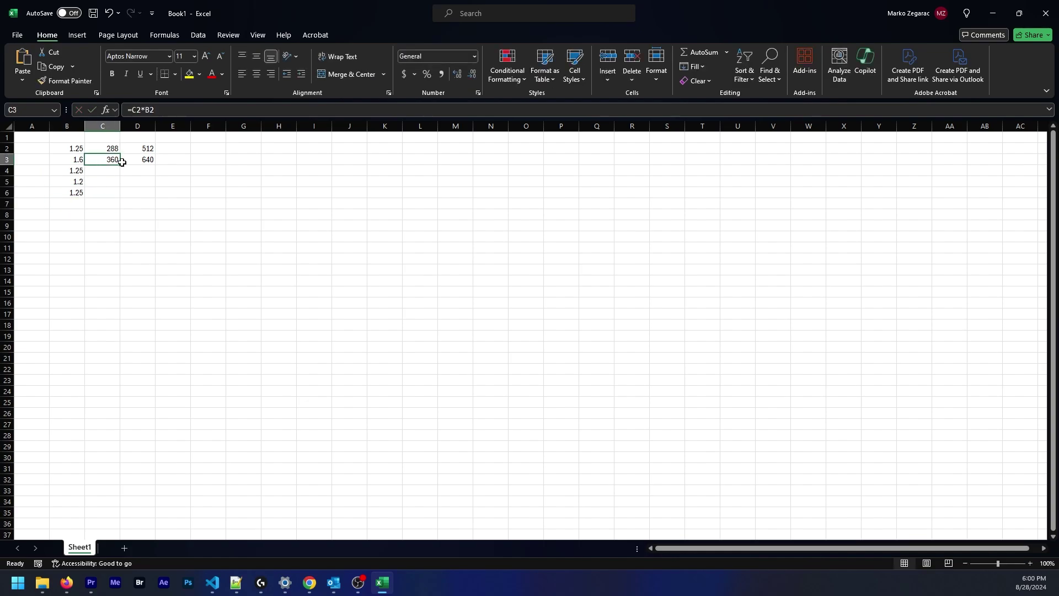
pyautogui.moveTo(120, 164); pyautogui.dragTo(115, 207)
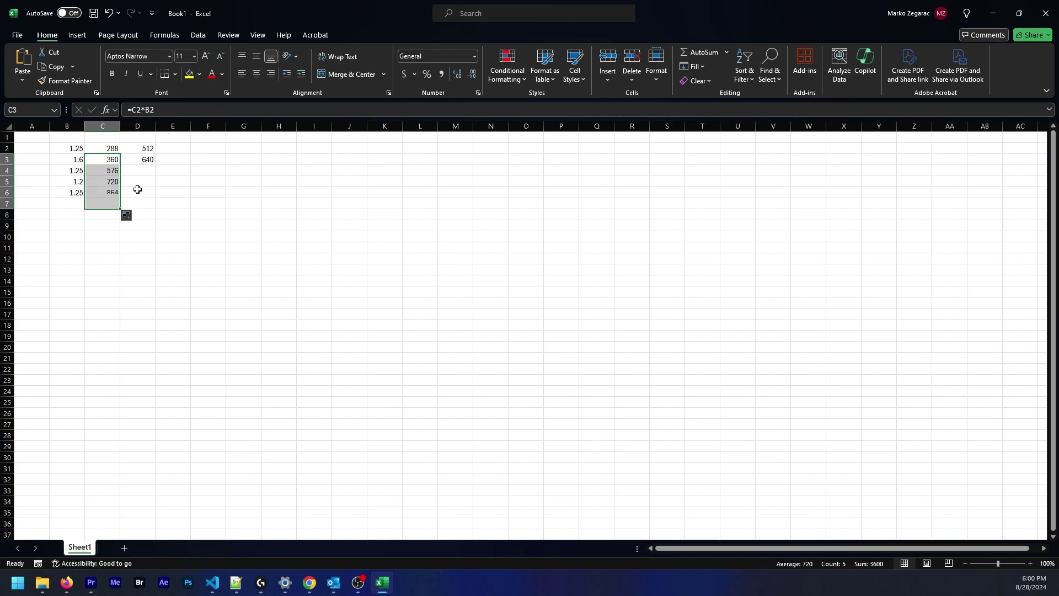
pyautogui.click(148, 160)
pyautogui.moveTo(155, 164); pyautogui.dragTo(148, 209)
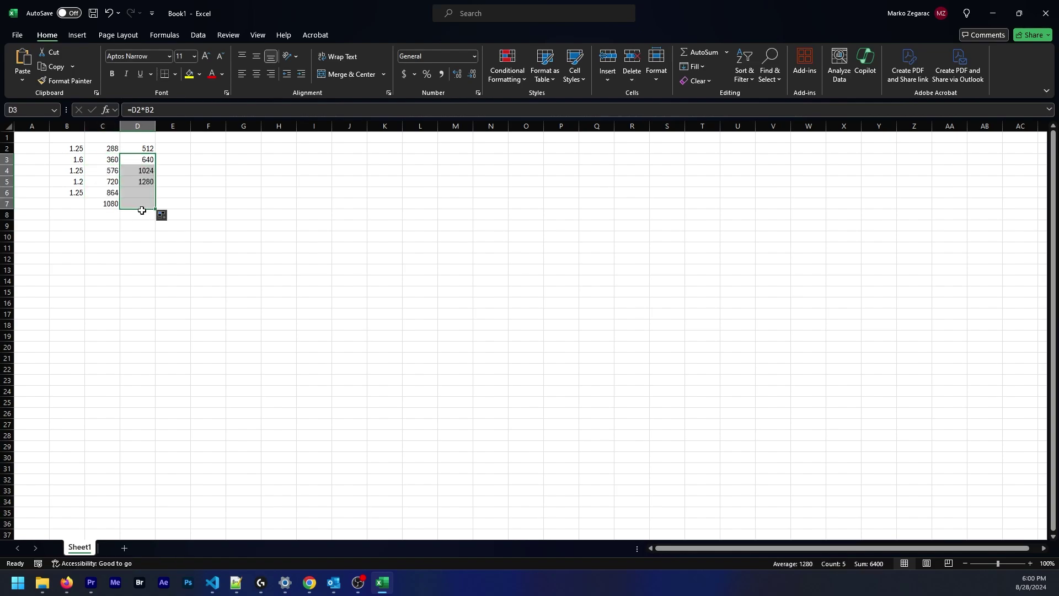
pyautogui.click(108, 204)
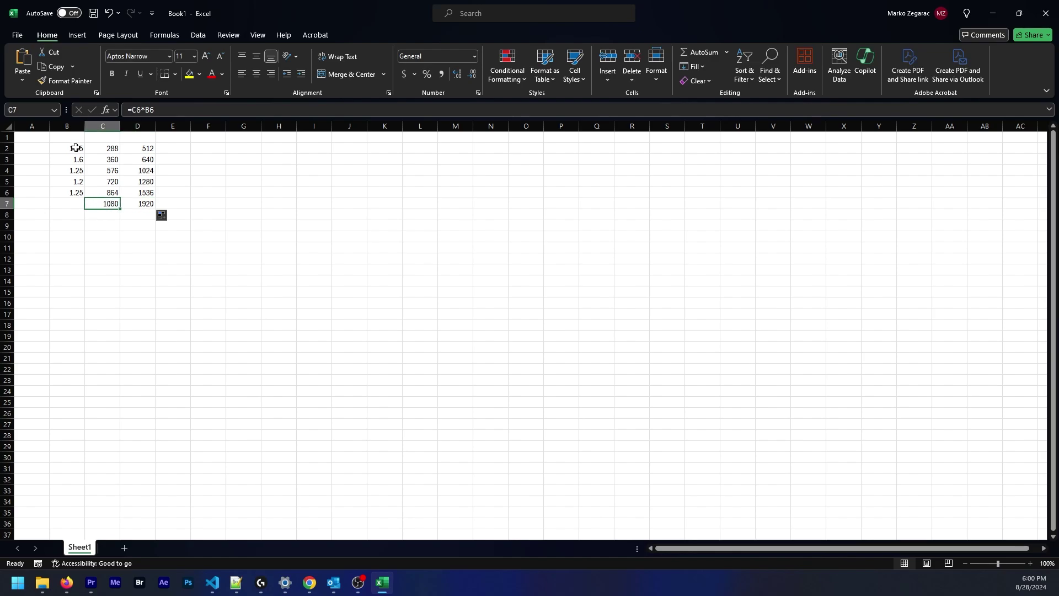
pyautogui.moveTo(75, 146); pyautogui.dragTo(70, 193)
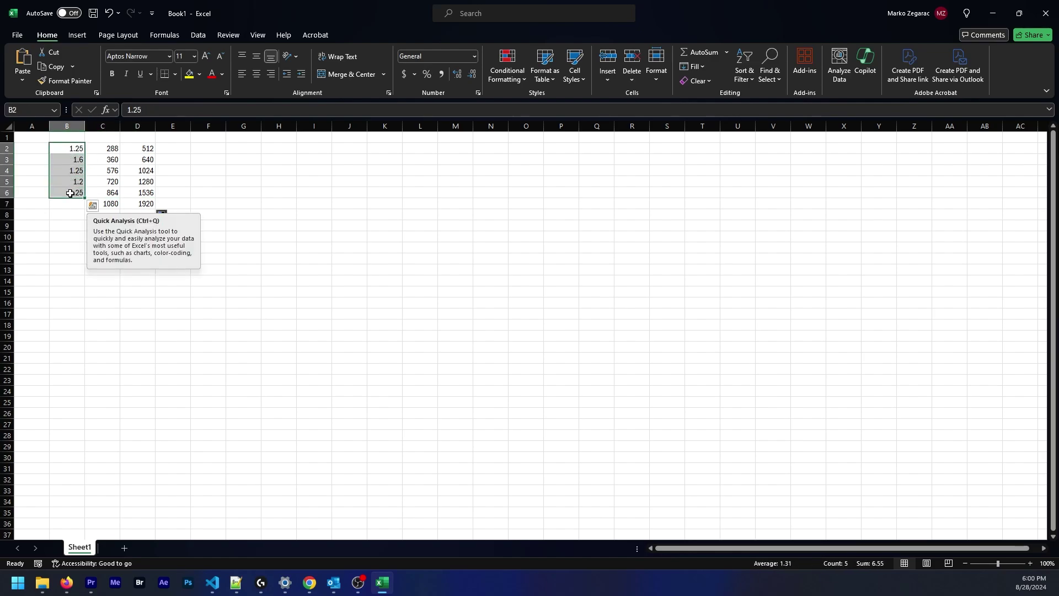
pyautogui.click(244, 182)
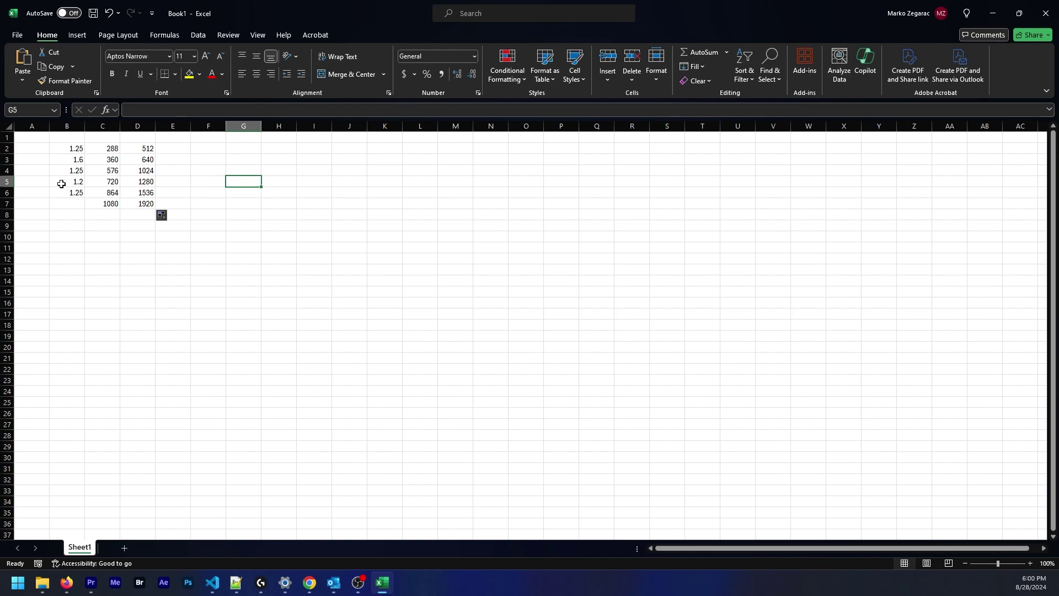
pyautogui.click(58, 222)
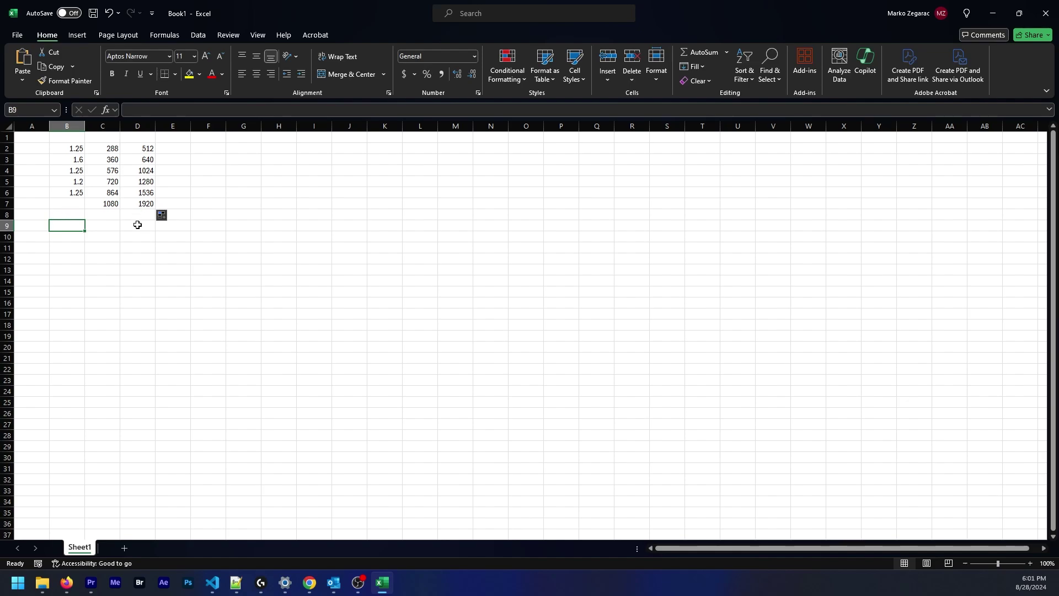
# Try the 1.2 scale factor one row higher, in B4, refill the column C and D formulas, and check the dimensions in rows 5 and 7
pyautogui.click(72, 182)
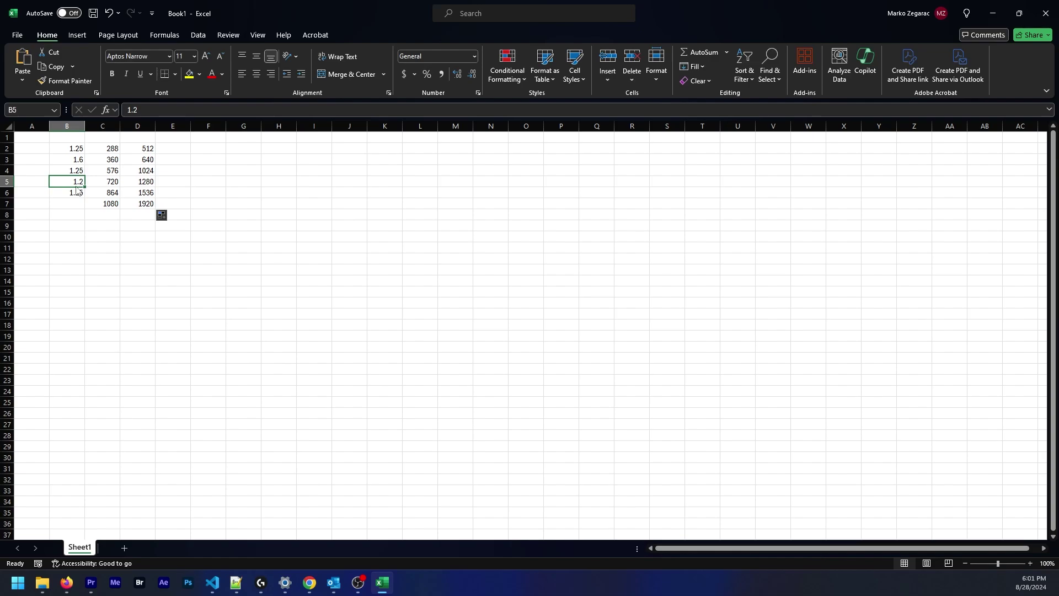
pyautogui.moveTo(84, 179); pyautogui.dragTo(79, 168)
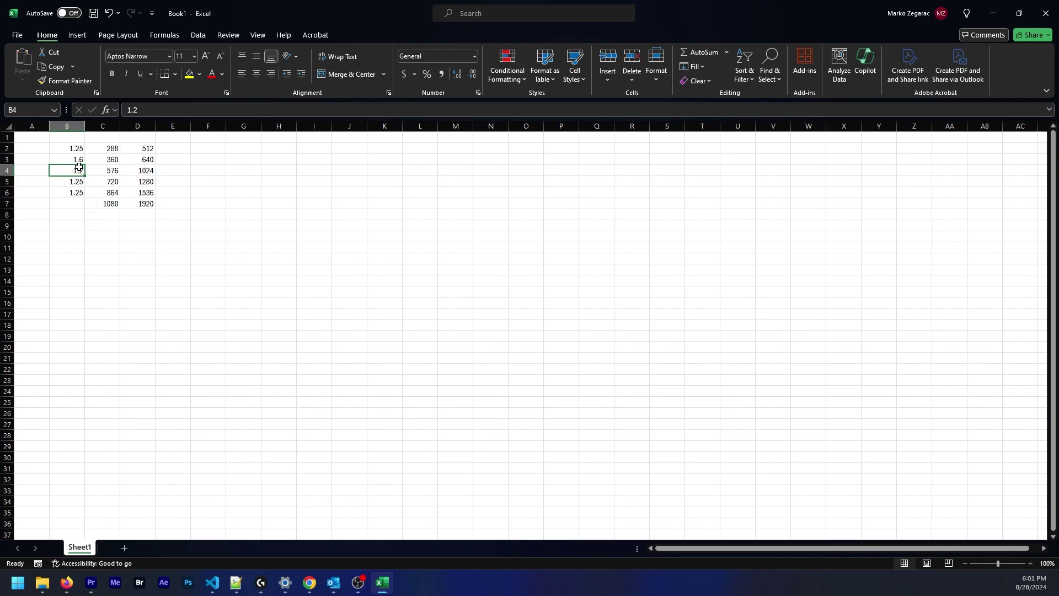
pyautogui.click(110, 159)
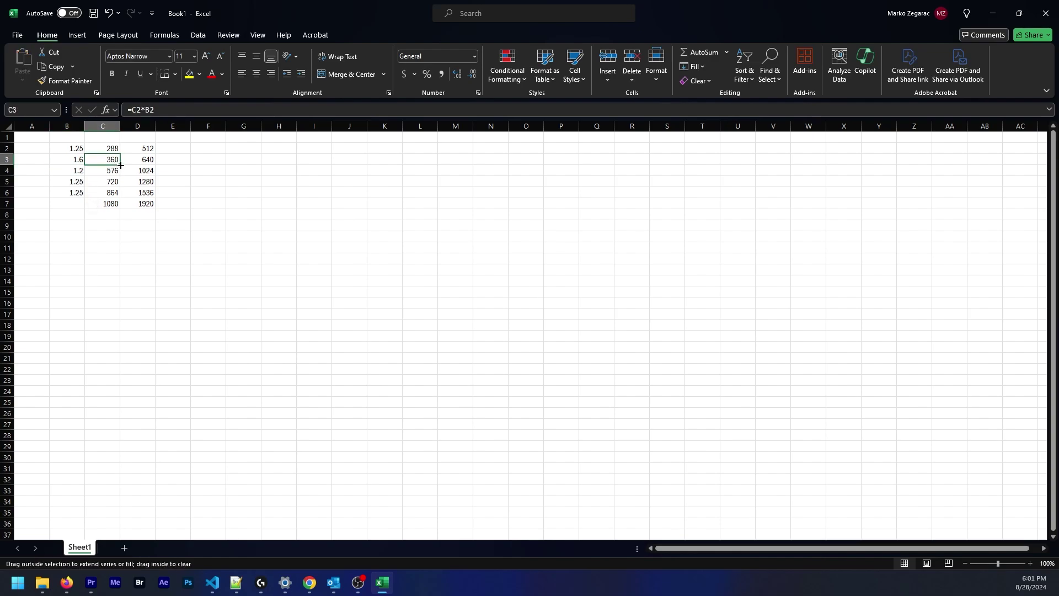
pyautogui.doubleClick(120, 165)
pyautogui.click(145, 160)
pyautogui.moveTo(159, 165); pyautogui.dragTo(158, 205)
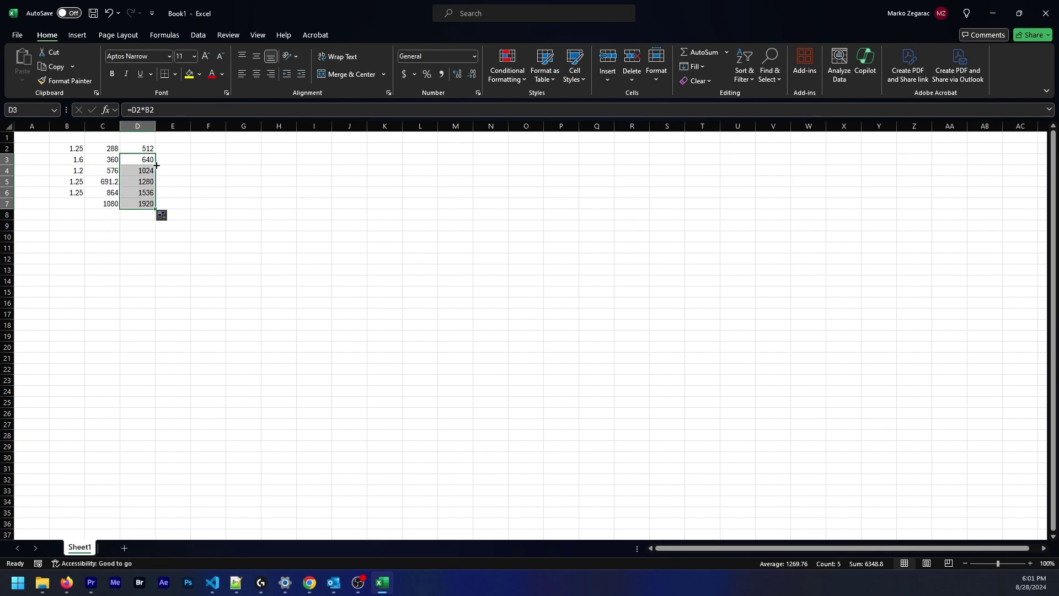
pyautogui.click(101, 181)
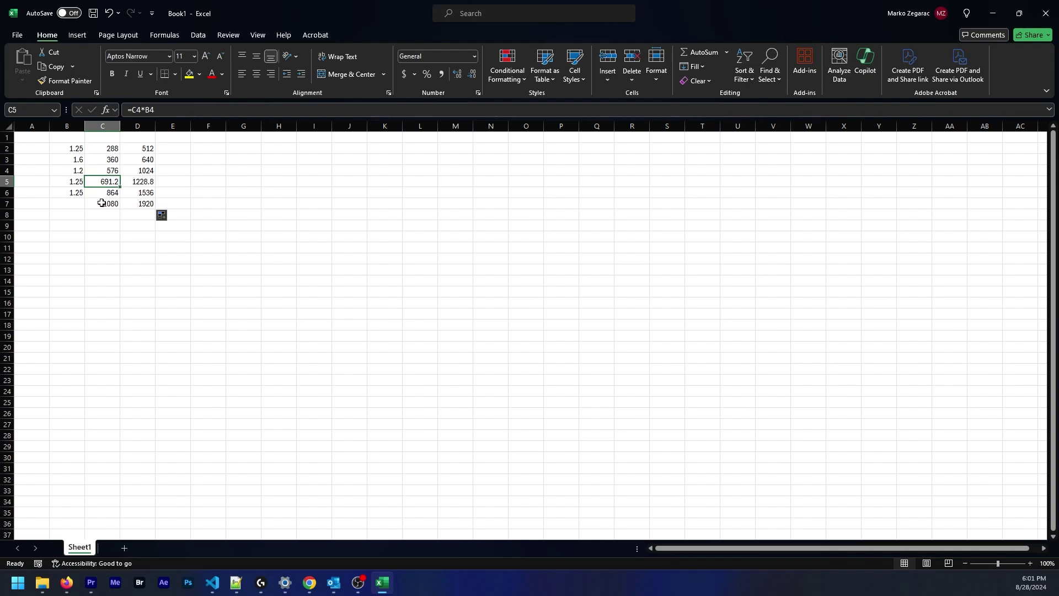
pyautogui.moveTo(102, 203); pyautogui.dragTo(144, 205)
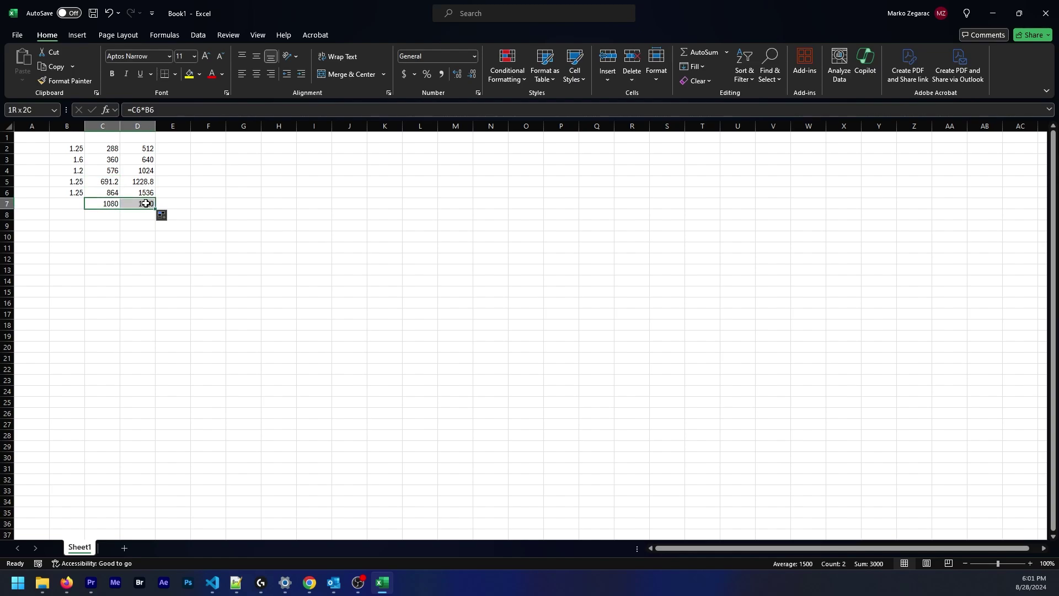
pyautogui.click(117, 179)
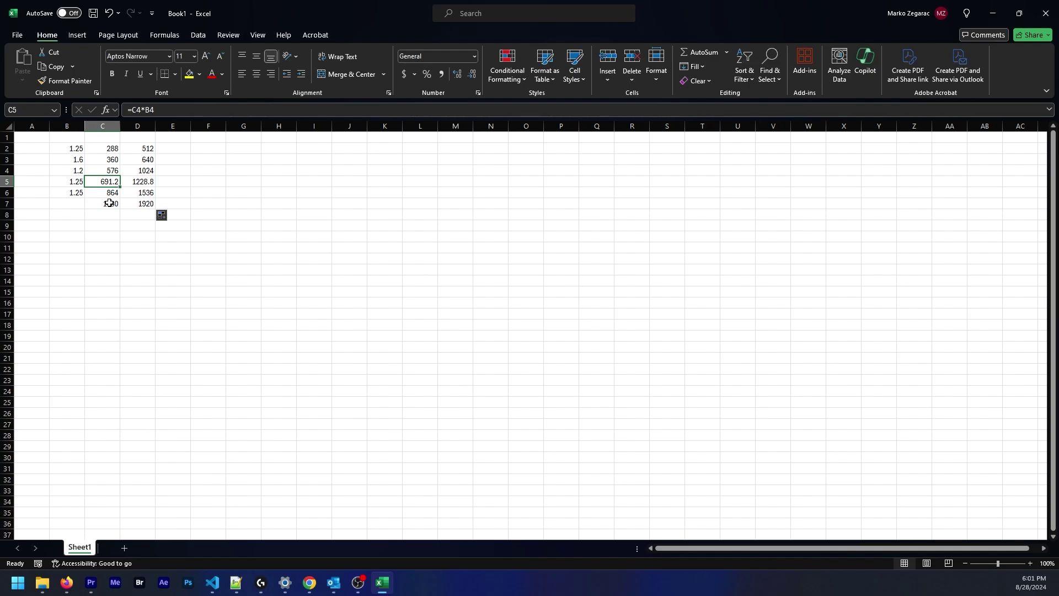
# Restore the scale factor order with 1.25 in B4 and 1.2 in B5, and refill the formulas in columns C and D
pyautogui.click(69, 177)
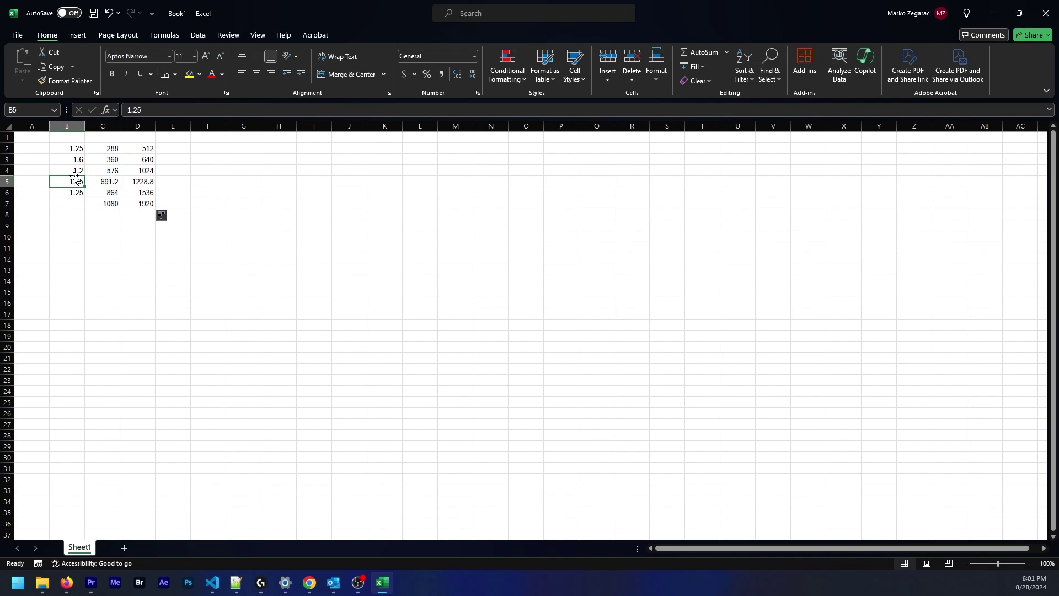
pyautogui.moveTo(76, 177); pyautogui.dragTo(120, 209)
pyautogui.click(117, 161)
pyautogui.click(138, 161)
pyautogui.moveTo(156, 165); pyautogui.dragTo(155, 208)
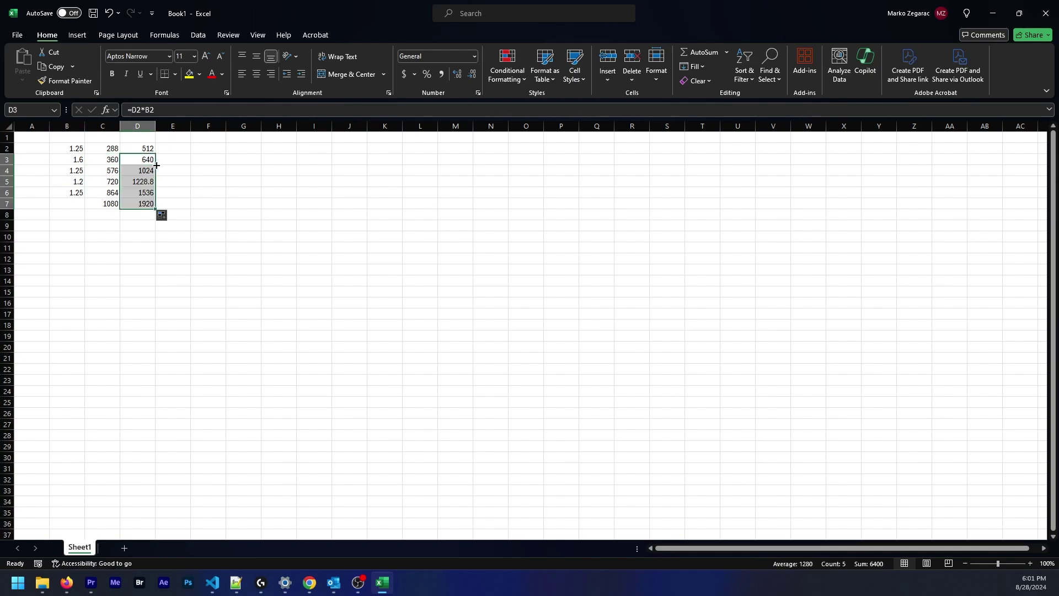
# Swap the last two scale factors so that 1.25 is in B5 and 1.2 is in B6
pyautogui.click(76, 182)
pyautogui.click(72, 192)
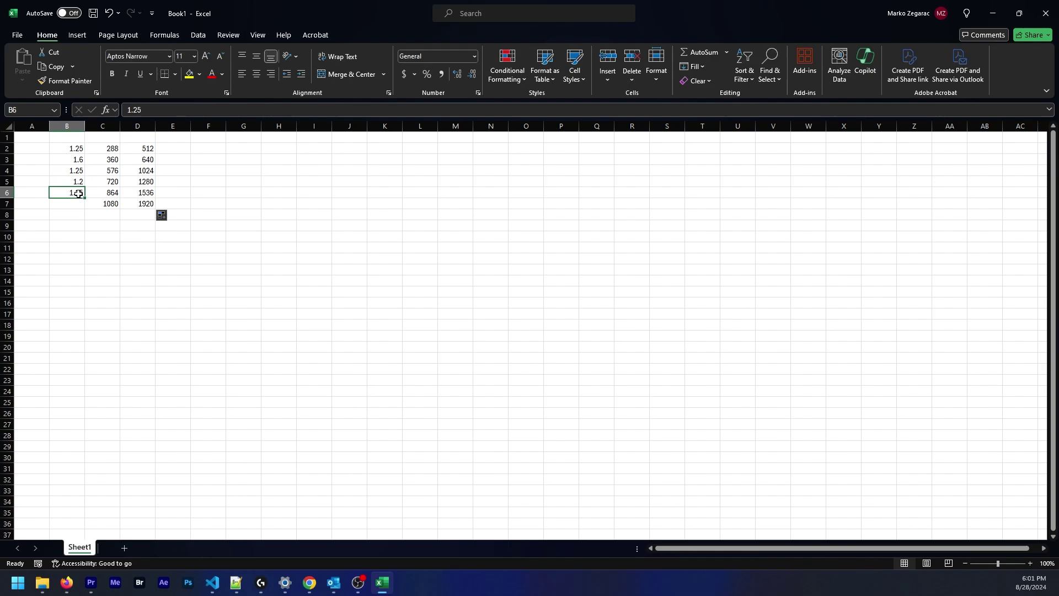
pyautogui.moveTo(76, 198); pyautogui.dragTo(77, 177)
pyautogui.click(78, 193)
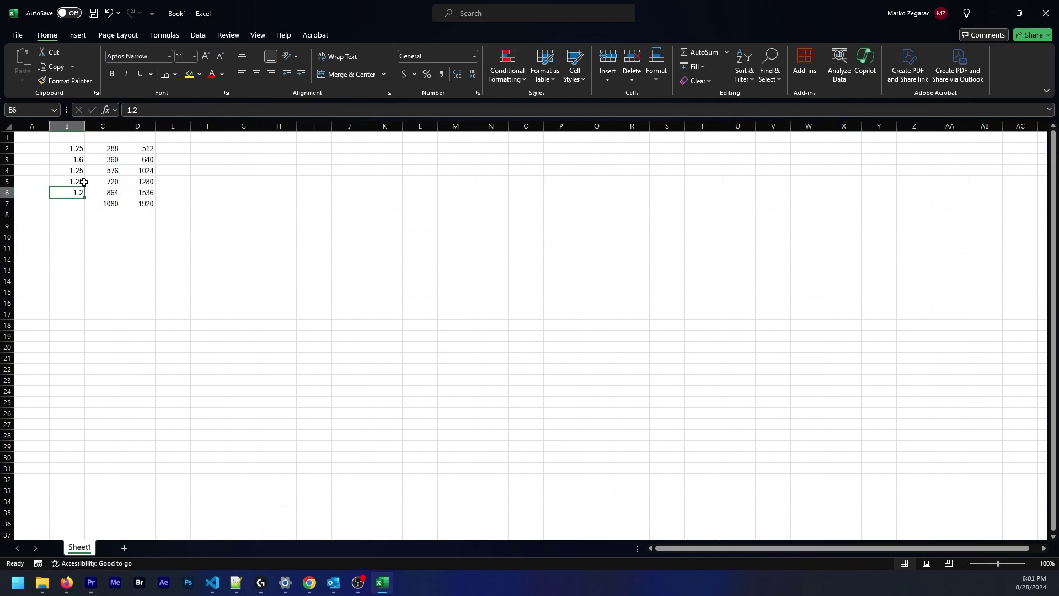
# Refill the formulas from C3 and D3 down to row 7 for the reordered scale factors
pyautogui.click(113, 150)
pyautogui.click(116, 160)
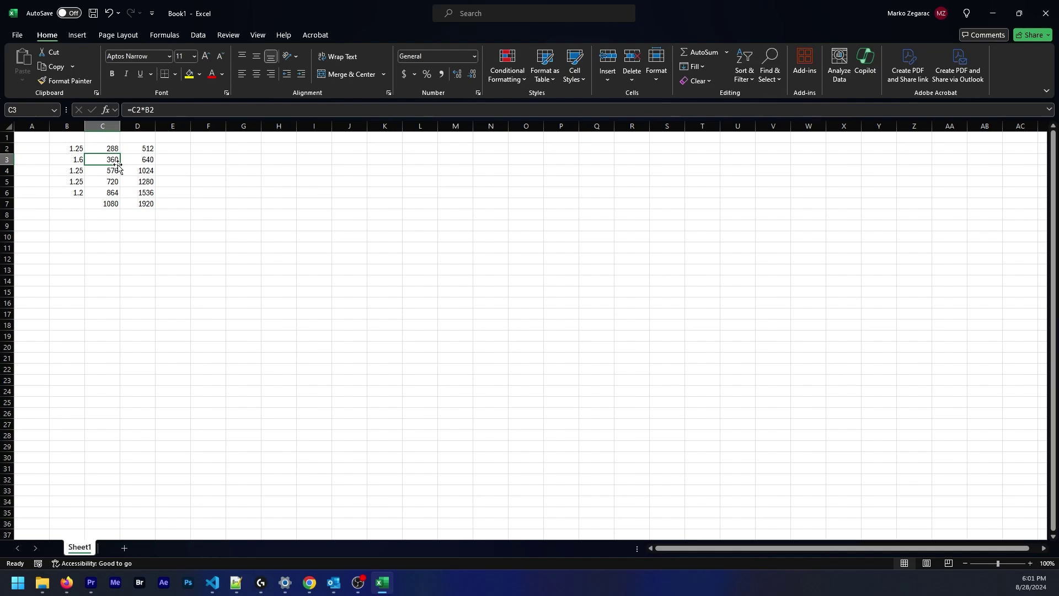
pyautogui.doubleClick(119, 165)
pyautogui.click(146, 160)
pyautogui.doubleClick(154, 164)
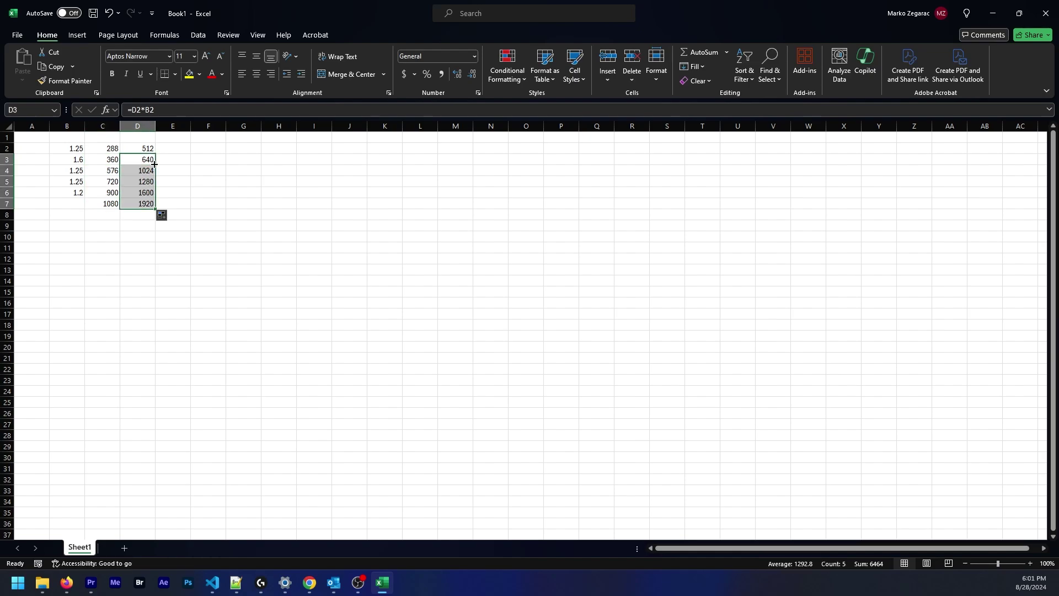
pyautogui.click(282, 239)
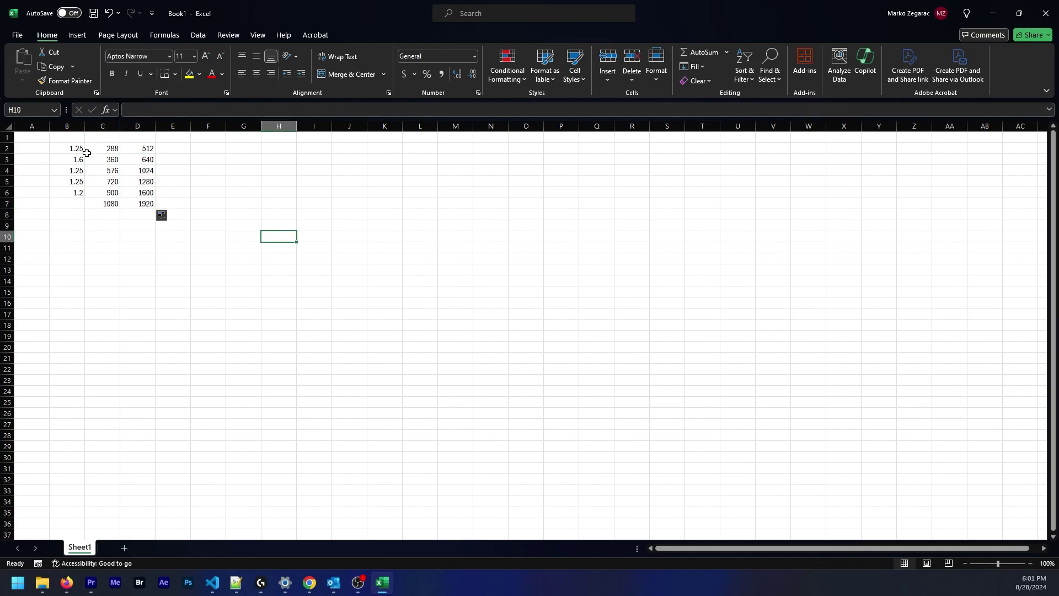
pyautogui.moveTo(107, 149); pyautogui.dragTo(199, 220)
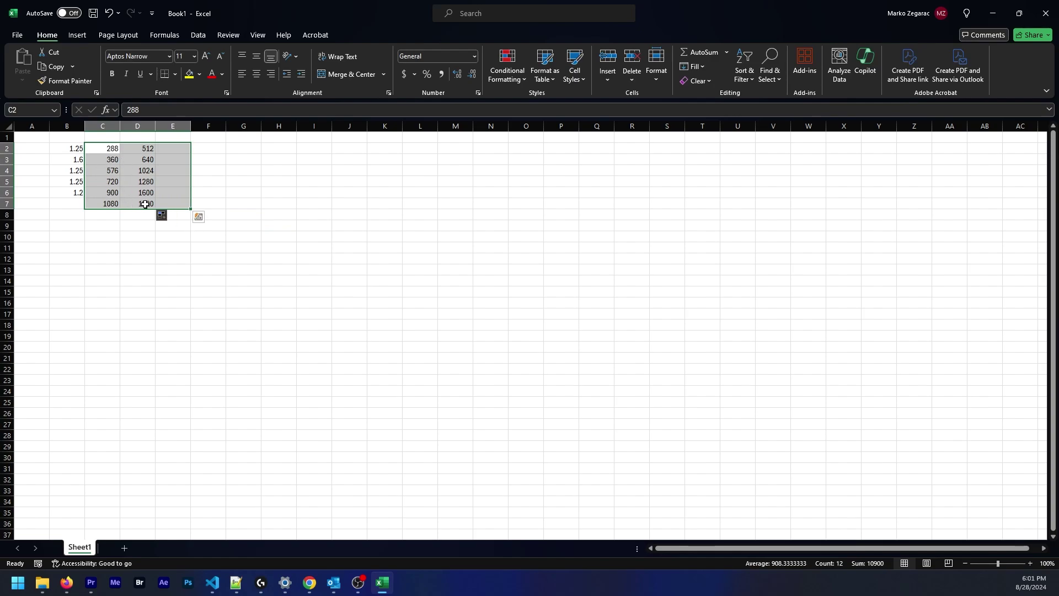
pyautogui.click(212, 159)
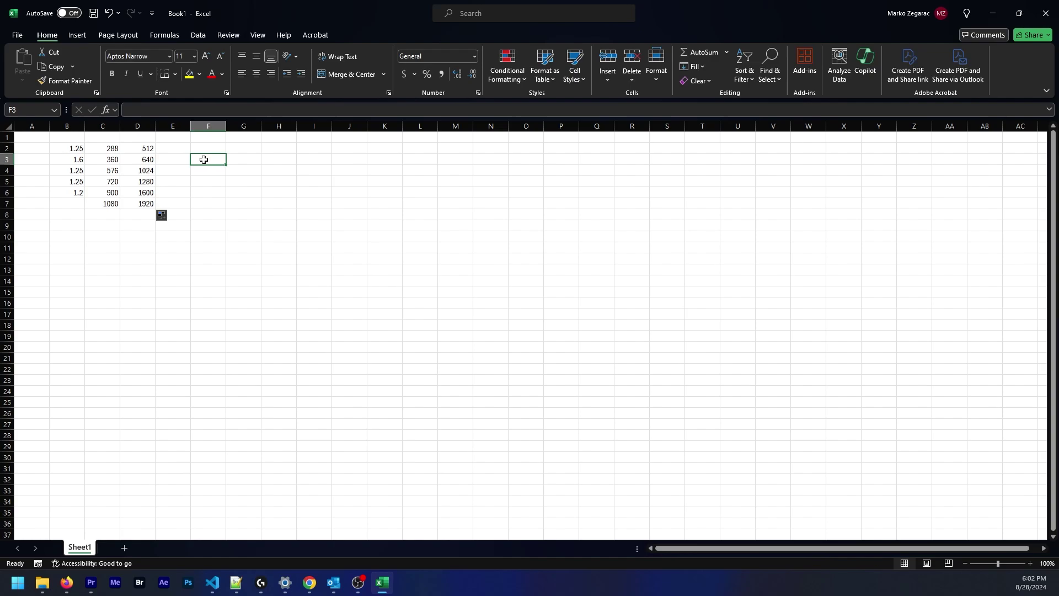
# Enter the example pixel-space dimensions 512, 512 and 3 in cells H2, I2 and J2
pyautogui.click(282, 148)
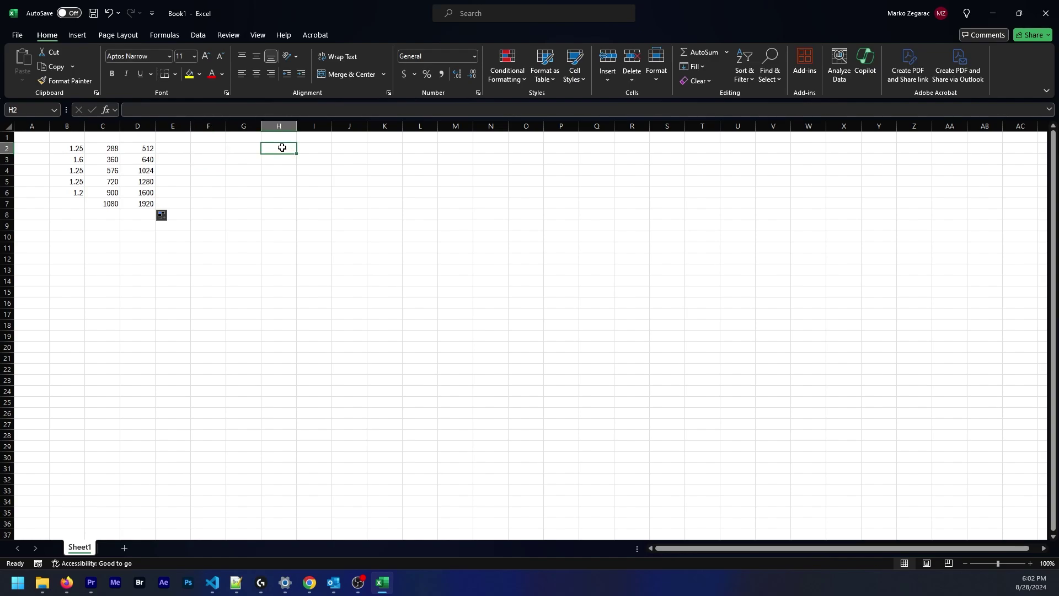
pyautogui.write('512')
pyautogui.press('Tab')
pyautogui.write('512')
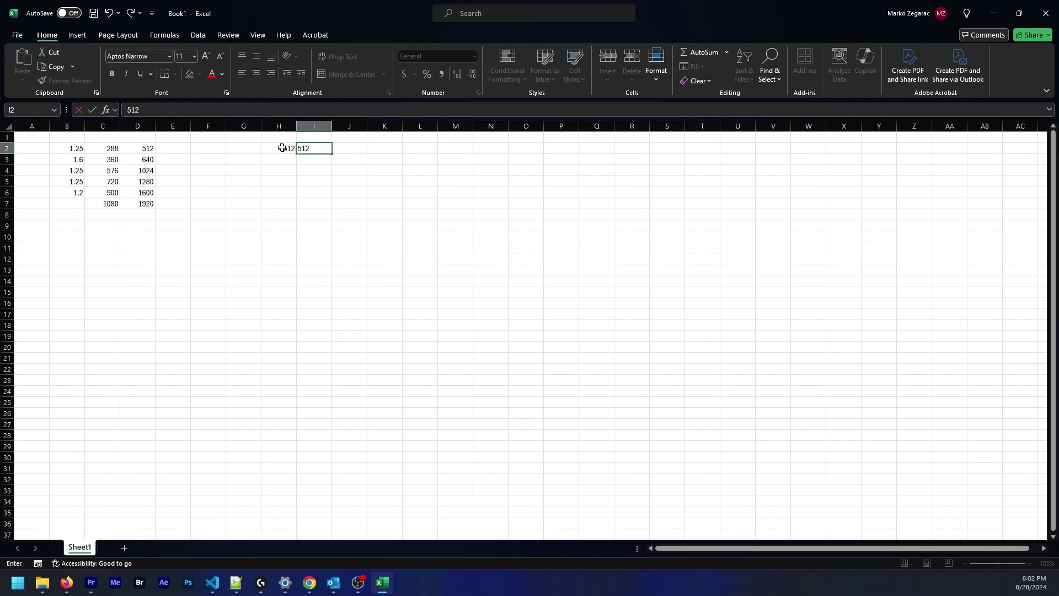
pyautogui.press('Tab')
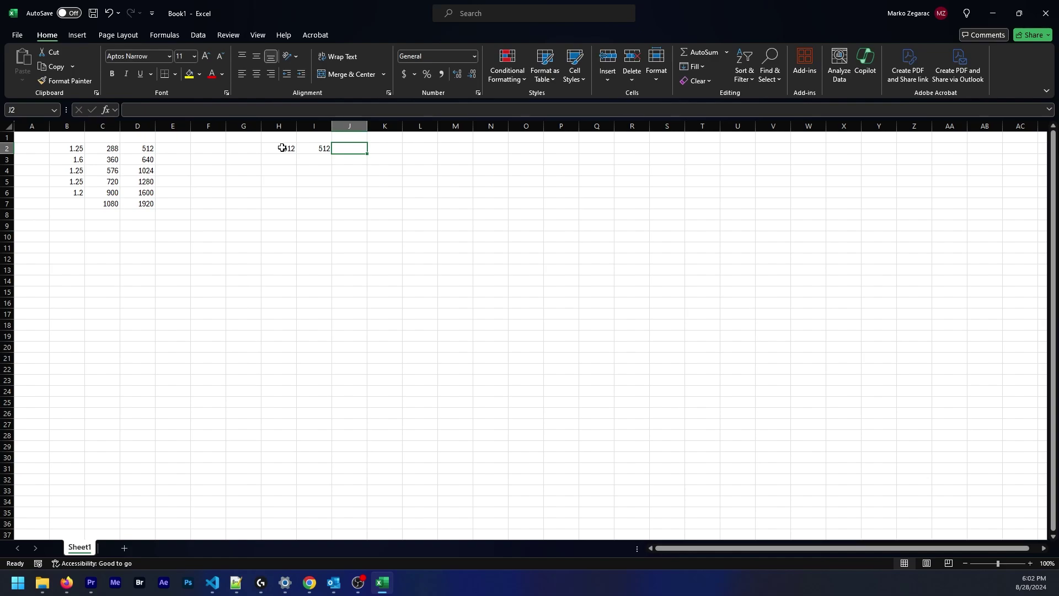
pyautogui.write('3')
pyautogui.press('Tab')
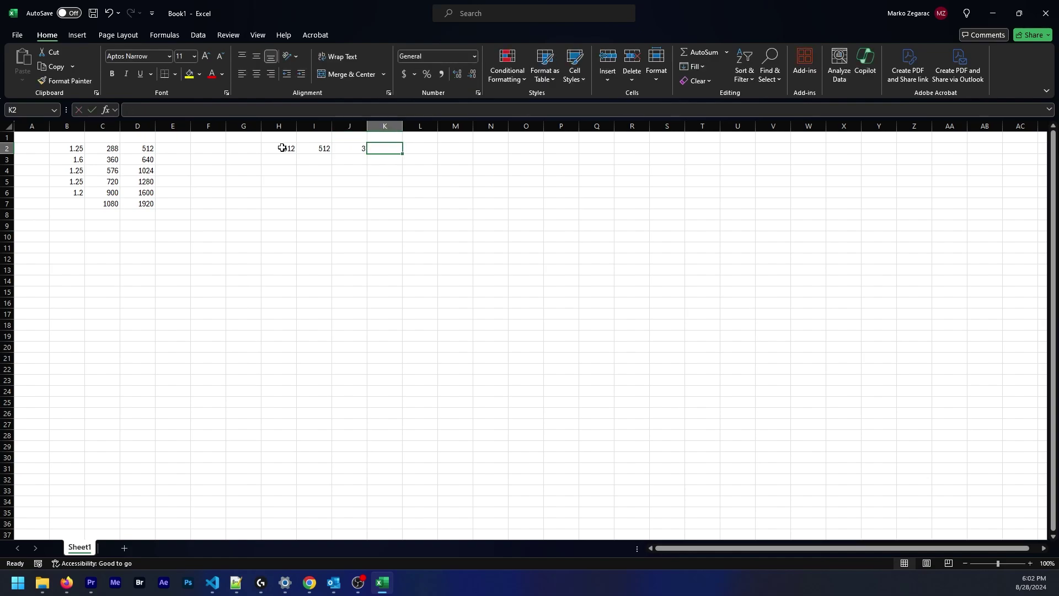
# Enter the matching latent-space dimensions 64, 64 and 4 in cells H3, I3 and J3
pyautogui.press('Down')
pyautogui.press('Left')
pyautogui.press('Left')
pyautogui.press('Left')
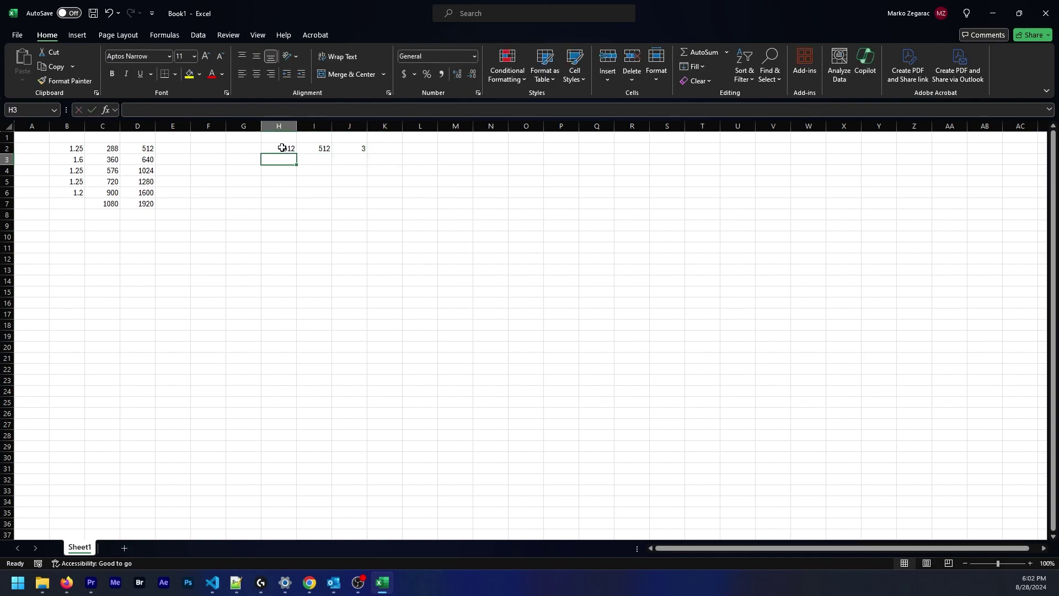
pyautogui.write('64')
pyautogui.press('Tab')
pyautogui.write('64')
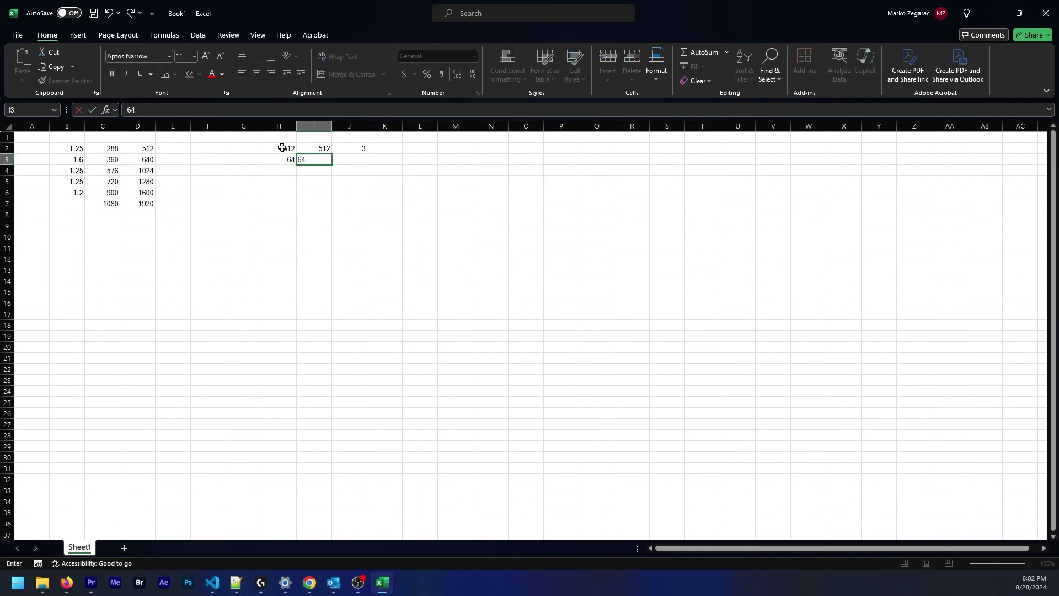
pyautogui.press('Tab')
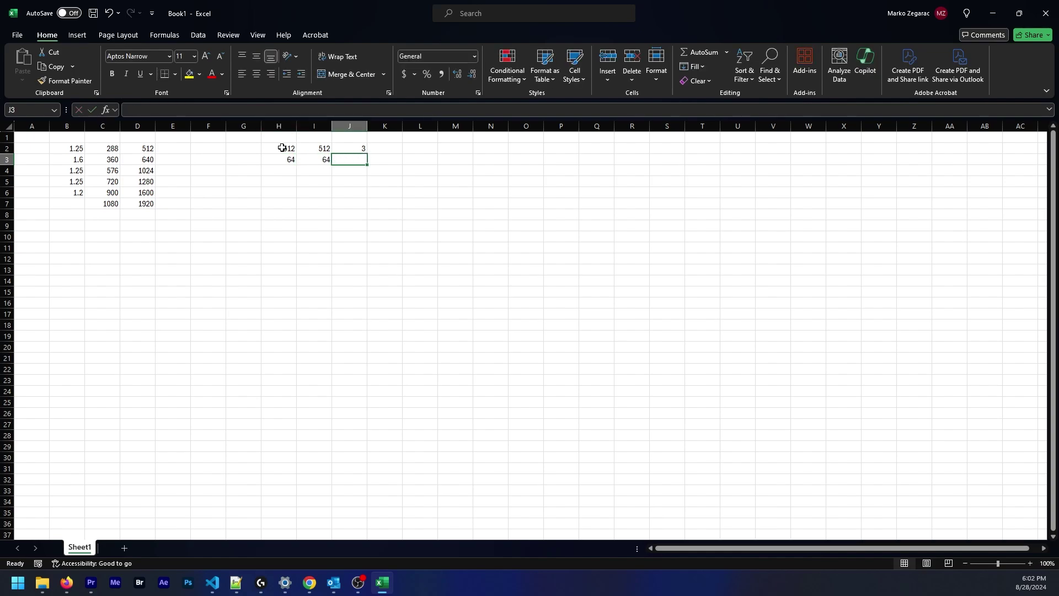
pyautogui.write('4')
pyautogui.press('Left')
pyautogui.press('Left')
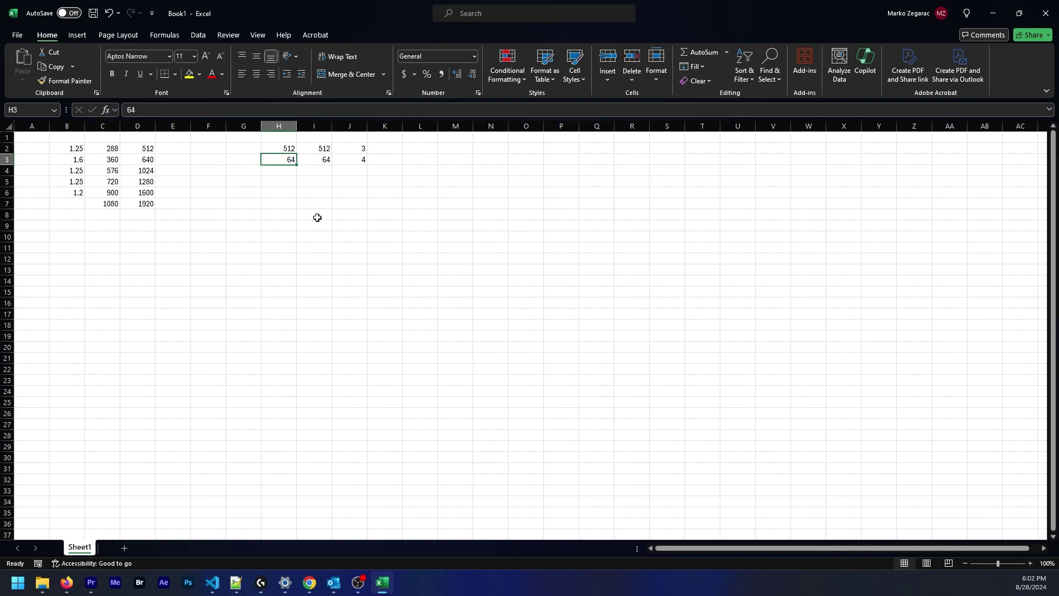
# Clear the example pixel and latent dimensions from columns H to J
pyautogui.moveTo(281, 146); pyautogui.dragTo(434, 180)
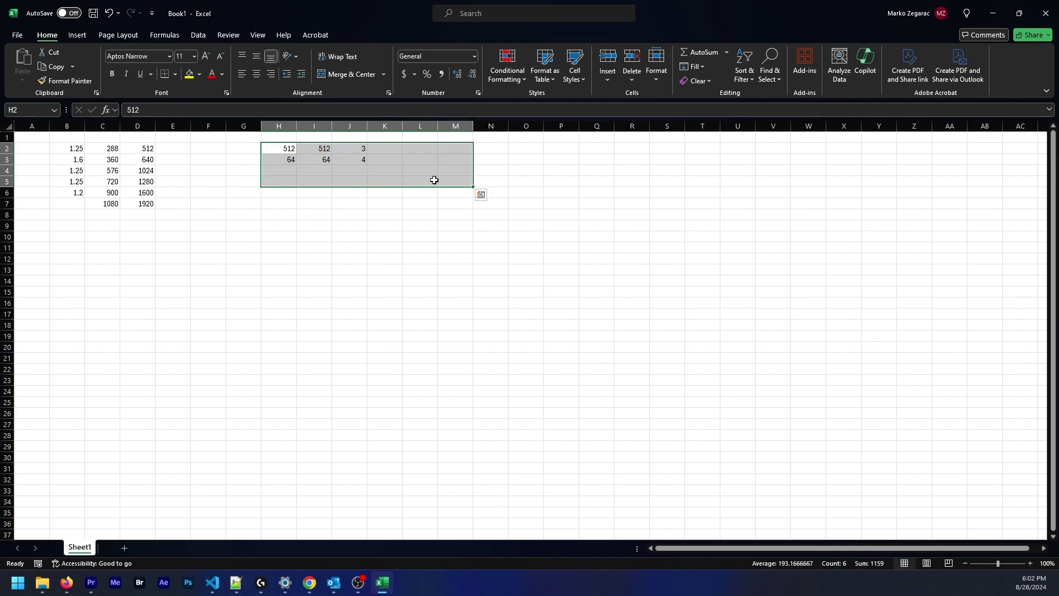
pyautogui.press('Delete')
pyautogui.click(269, 178)
# Enter the formula =ROUND(C2/8,0)*8 in G2 to round the first dimension to a multiple of 8
pyautogui.click(235, 144)
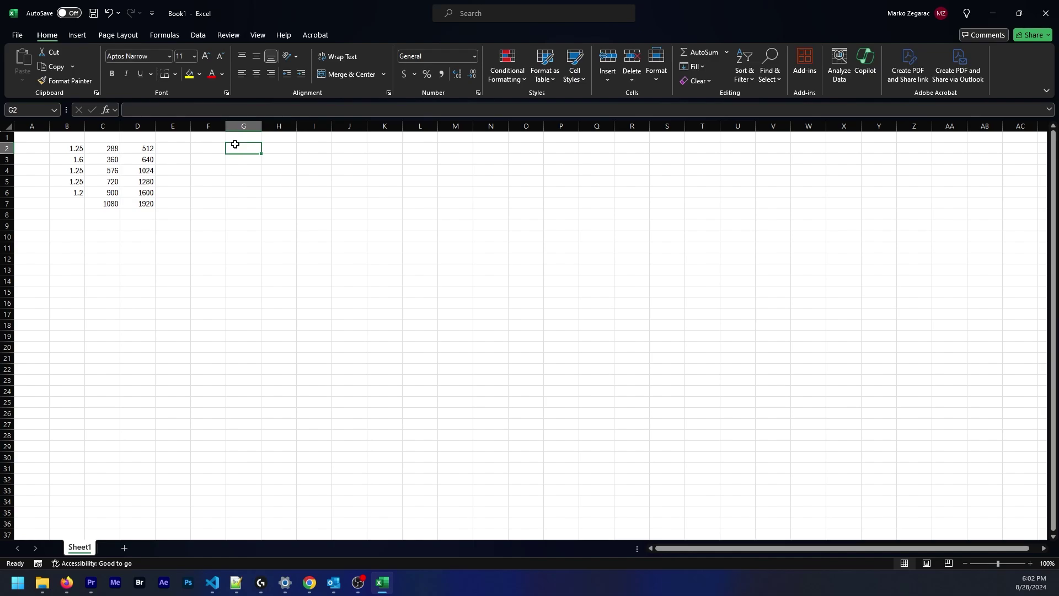
pyautogui.write('=')
pyautogui.click(105, 147)
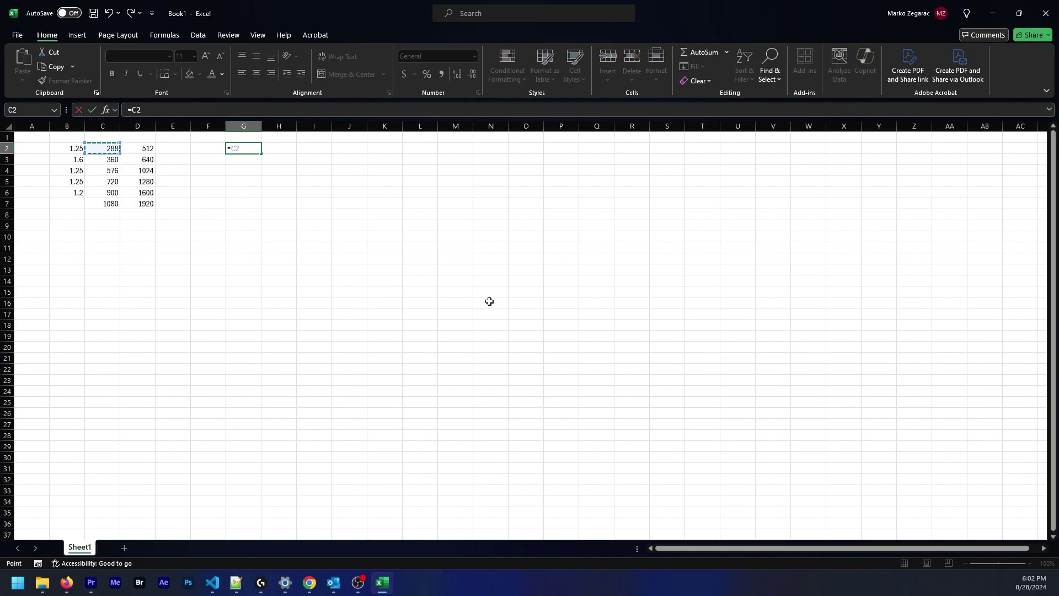
pyautogui.write('/8')
pyautogui.press('F2')
pyautogui.write('r')
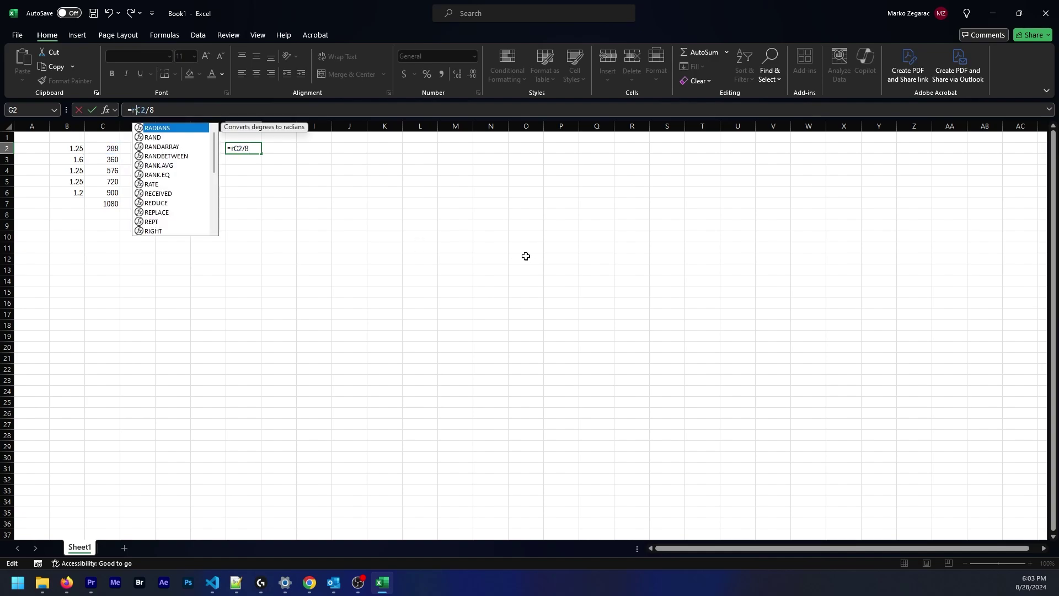
pyautogui.write('ou')
pyautogui.press('Tab')
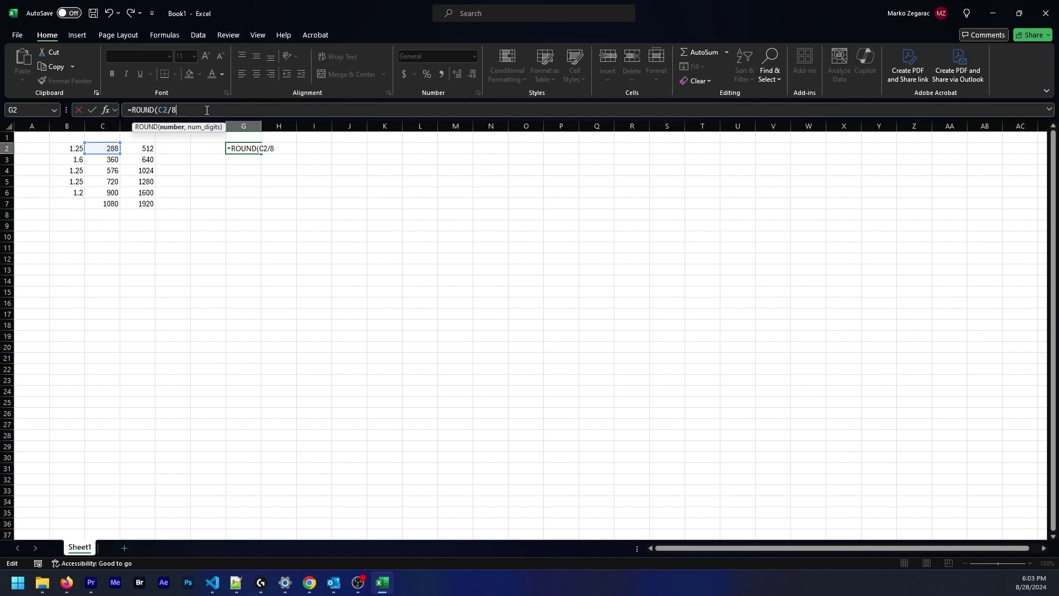
pyautogui.write(',0)*')
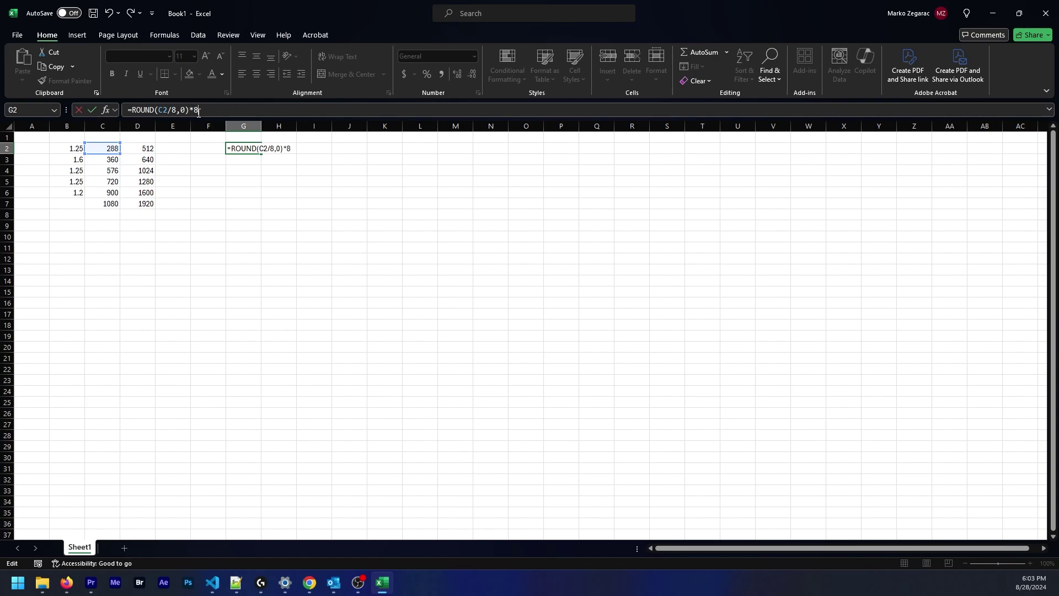
pyautogui.press('Return')
pyautogui.press('Up')
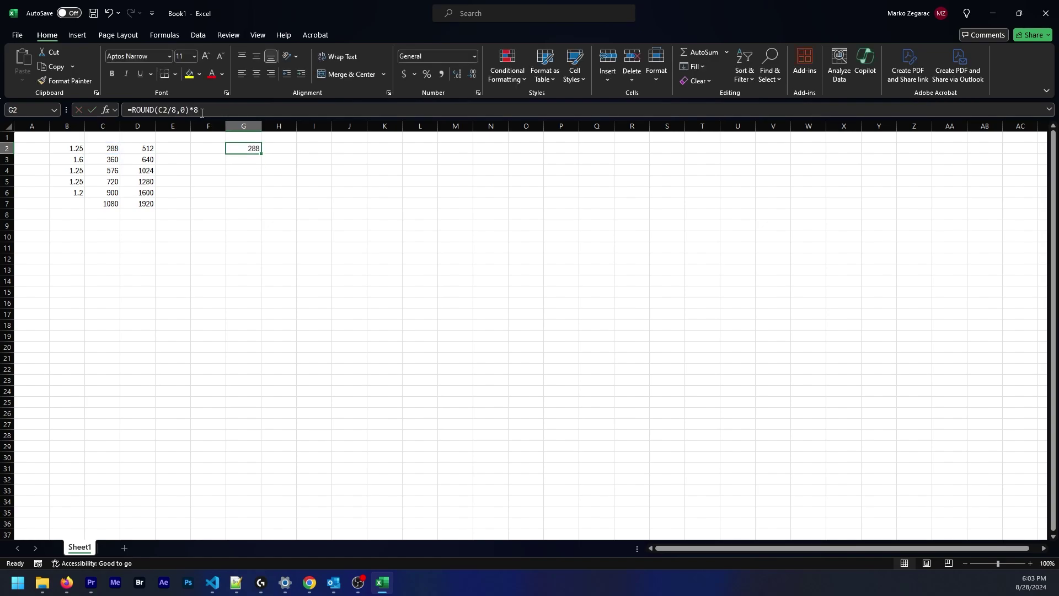
# Fill the rounding formula from G2 across the range G2:H7 so it covers both dimension columns
pyautogui.moveTo(262, 153); pyautogui.dragTo(262, 208)
pyautogui.click(254, 148)
pyautogui.moveTo(262, 153); pyautogui.dragTo(298, 208)
pyautogui.click(279, 147)
pyautogui.click(279, 203)
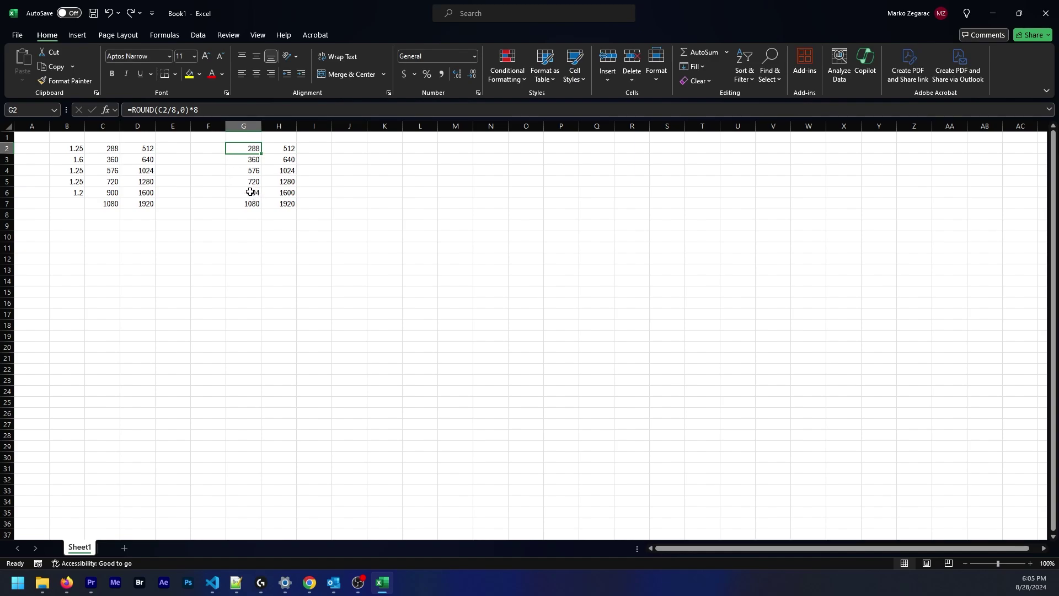
# Format the row 6 dimensions in C6:D6 and G6:H6 as bold red text
pyautogui.click(252, 192)
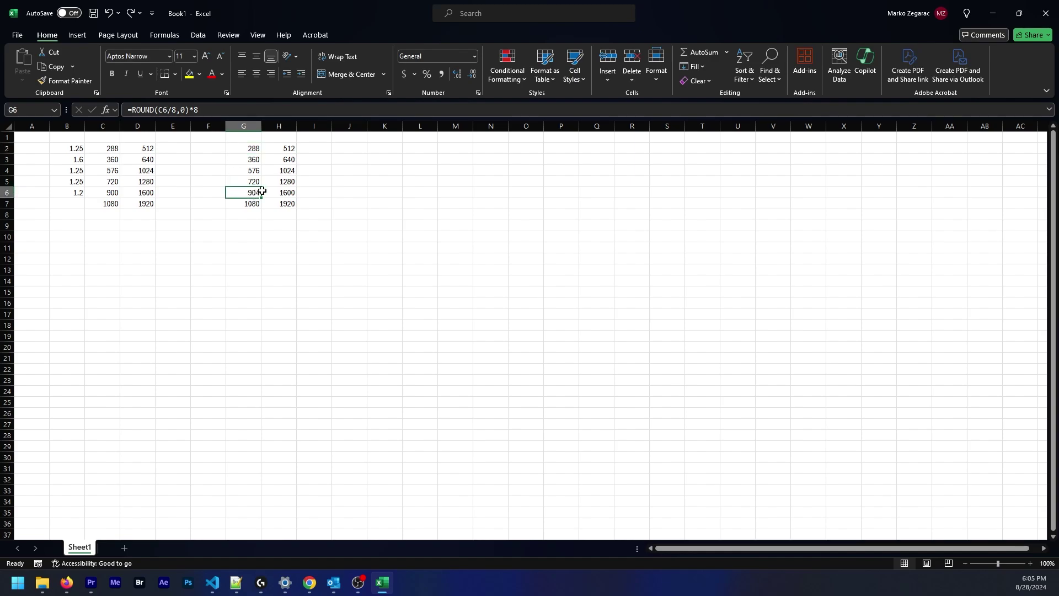
pyautogui.moveTo(262, 191); pyautogui.dragTo(279, 190)
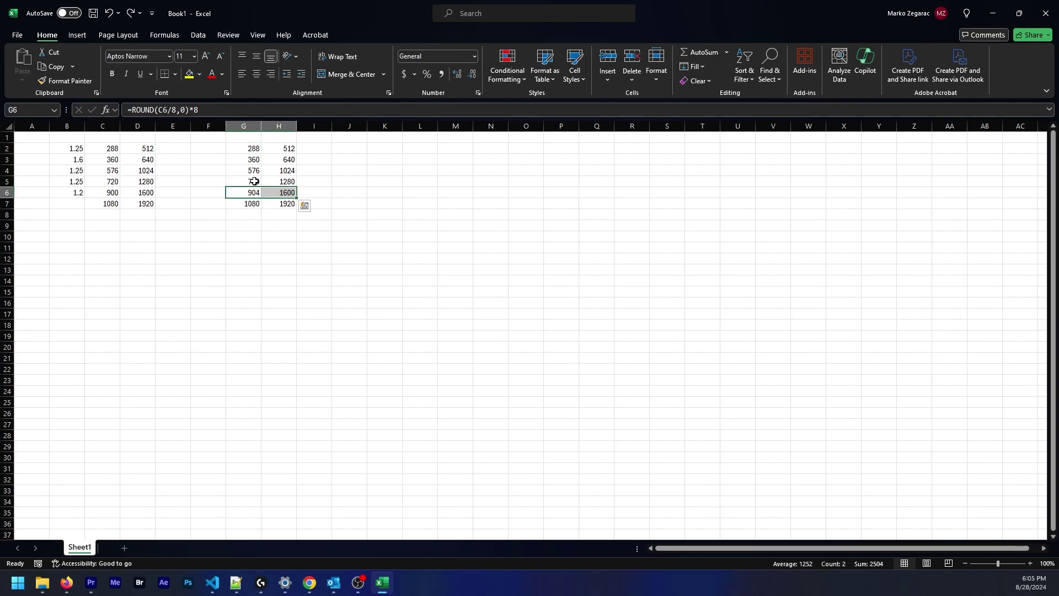
pyautogui.hotkey('ctrl', 'b')
pyautogui.moveTo(91, 193); pyautogui.dragTo(138, 191)
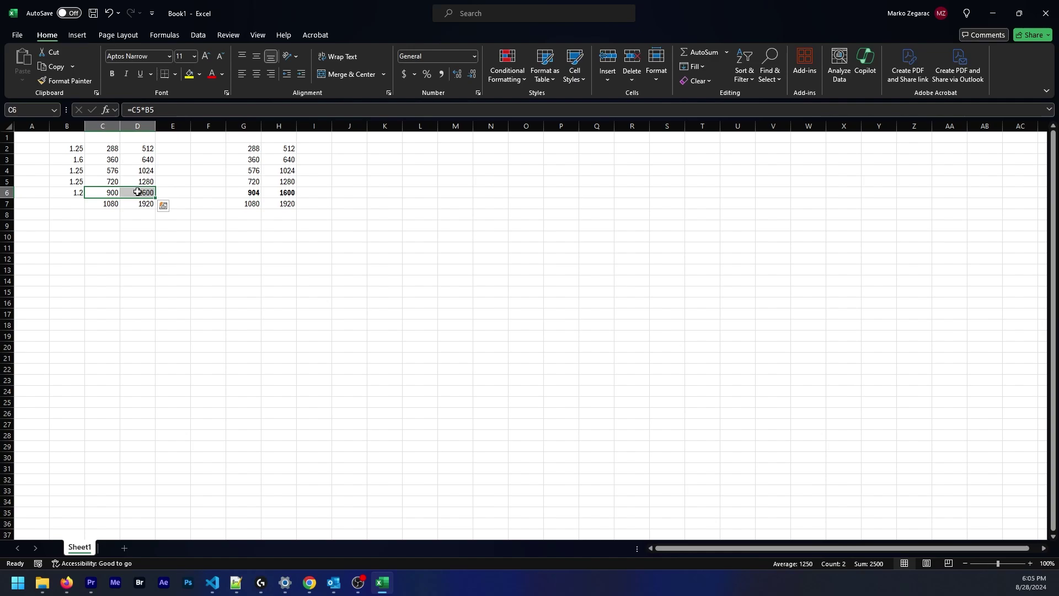
pyautogui.hotkey('ctrl', 'b')
pyautogui.click(212, 74)
pyautogui.moveTo(254, 192); pyautogui.dragTo(279, 192)
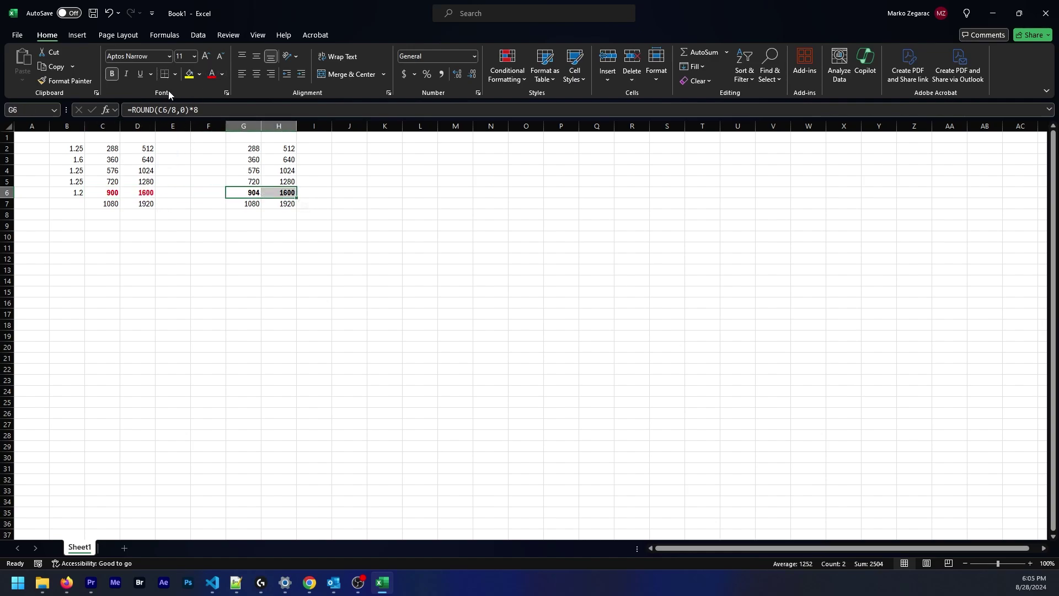
pyautogui.click(212, 74)
# Enter the scale factor 1.2 in F6 and calculate G7 and H7 as the row 6 dimensions multiplied by it
pyautogui.click(207, 192)
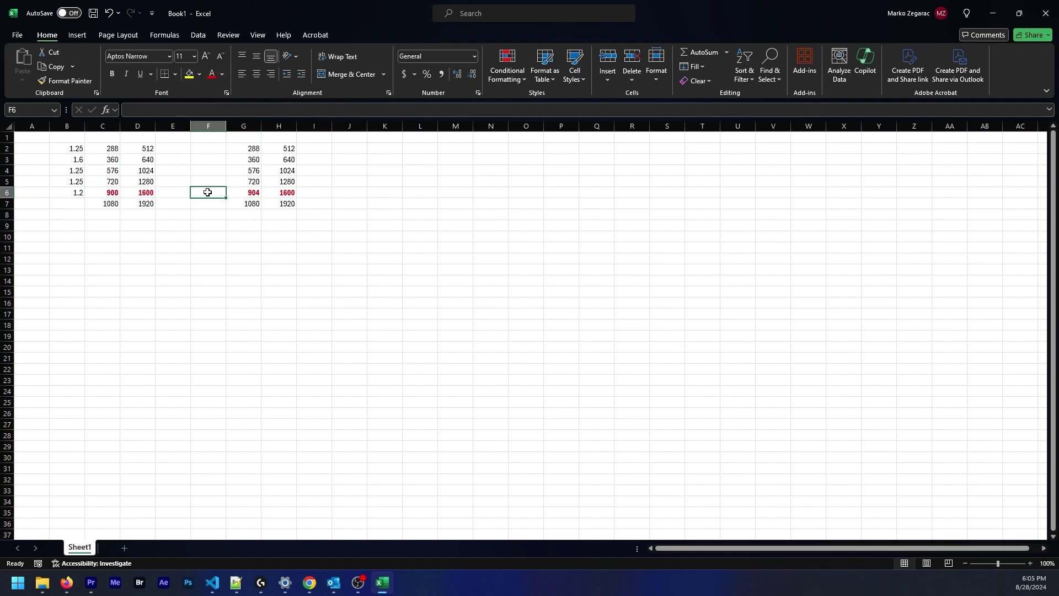
pyautogui.write('1.2')
pyautogui.press('Tab')
pyautogui.press('Down')
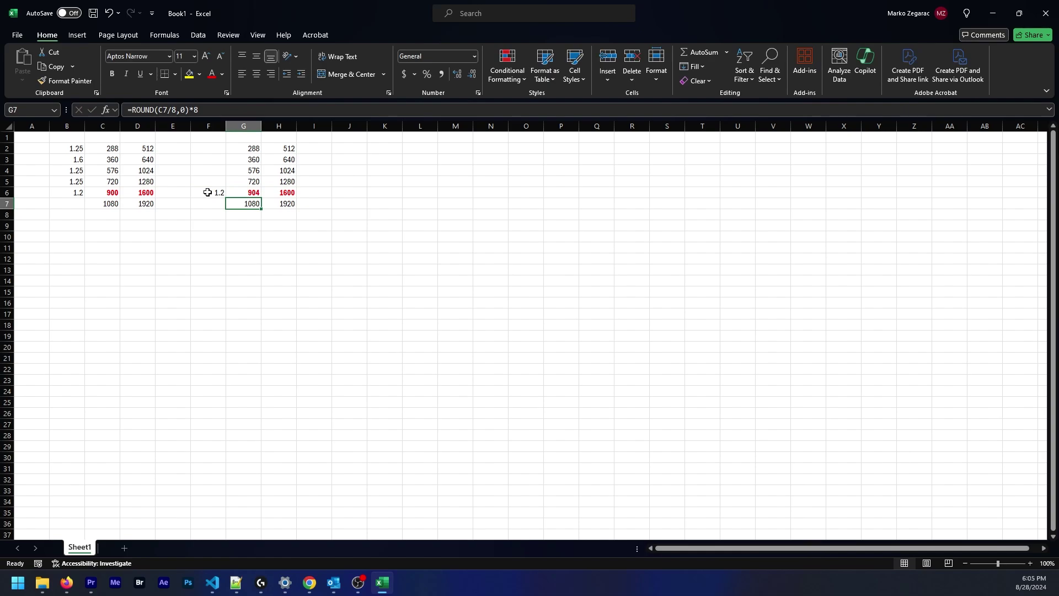
pyautogui.write('=')
pyautogui.press('Up')
pyautogui.write('*')
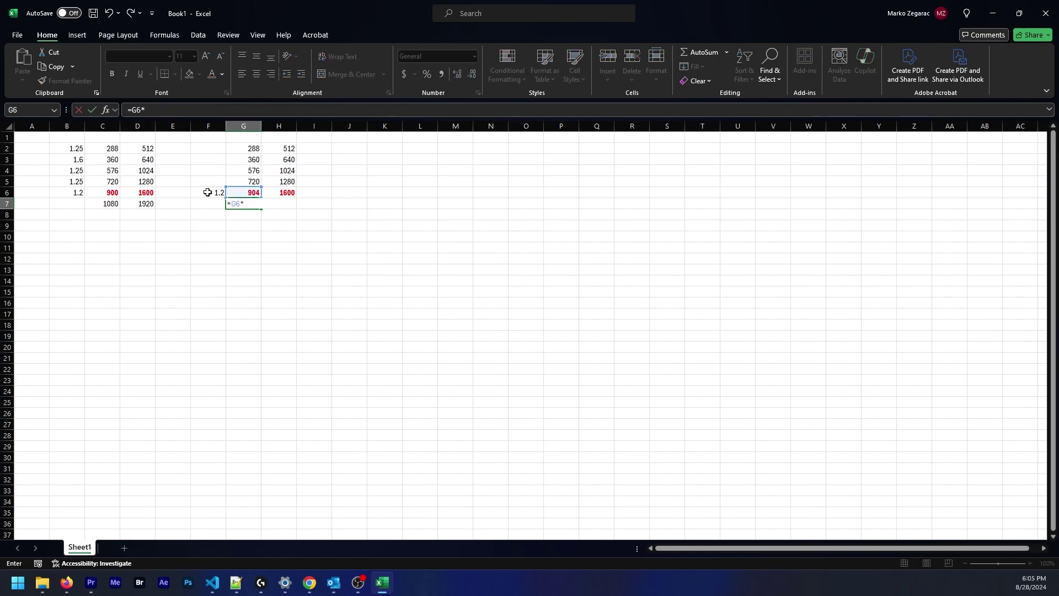
pyautogui.click(207, 192)
pyautogui.press('Return')
pyautogui.press('Up')
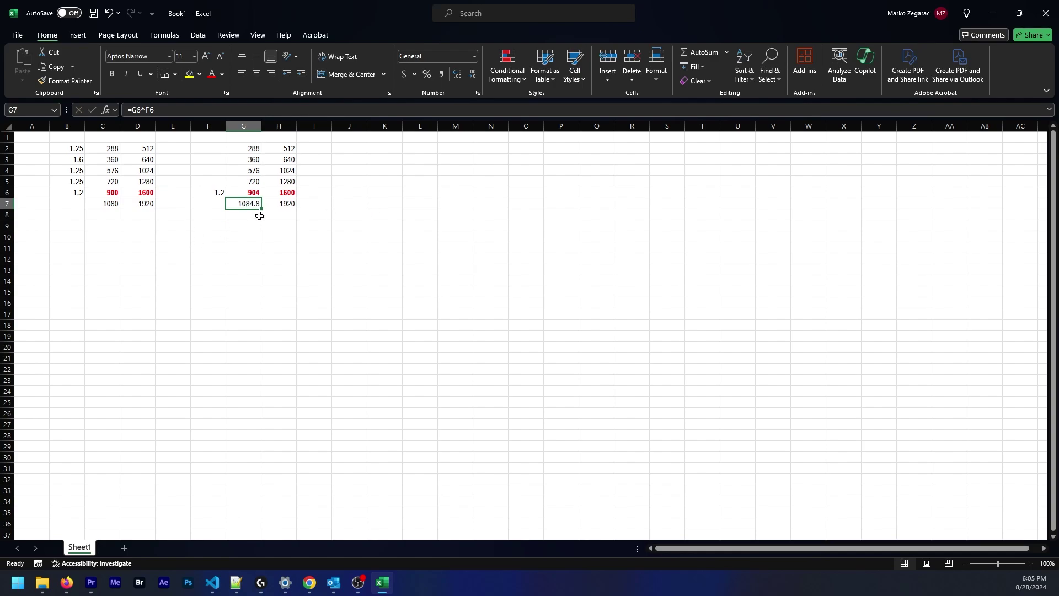
pyautogui.click(273, 205)
pyautogui.press('Left')
# Swap the last two scale factors so that 1.2 is in B5 and 1.25 is in B6
pyautogui.click(77, 193)
pyautogui.click(76, 183)
pyautogui.moveTo(76, 185)
pyautogui.mouseDown()
pyautogui.moveTo(87, 208)
pyautogui.moveTo(77, 199)
pyautogui.mouseUp()
pyautogui.click(69, 181)
# Refill the formulas from C3 and D3 down to row 7 for the swapped scale factors
pyautogui.click(114, 150)
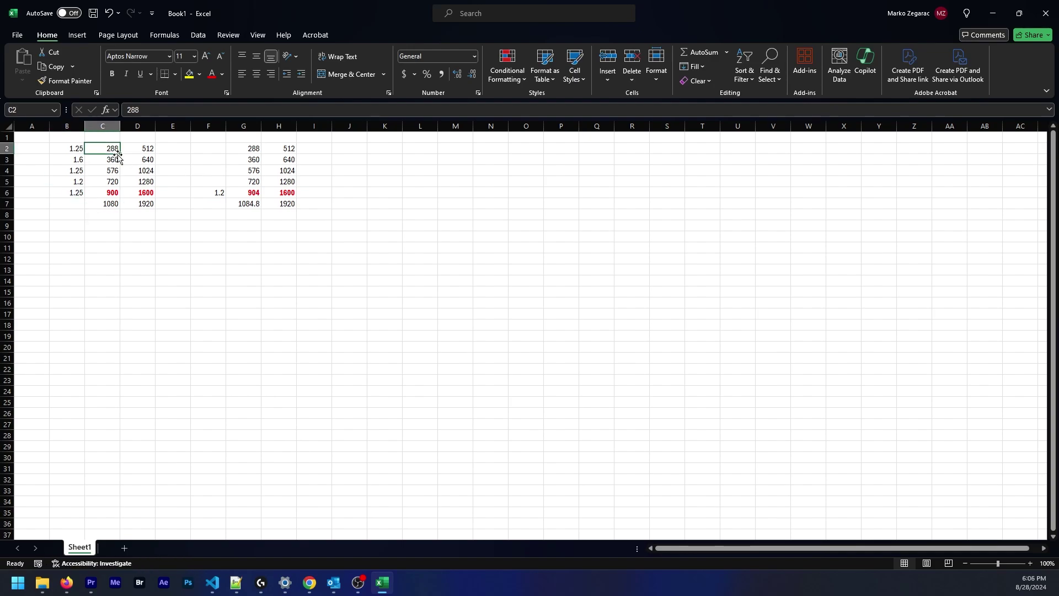
pyautogui.click(116, 161)
pyautogui.doubleClick(119, 165)
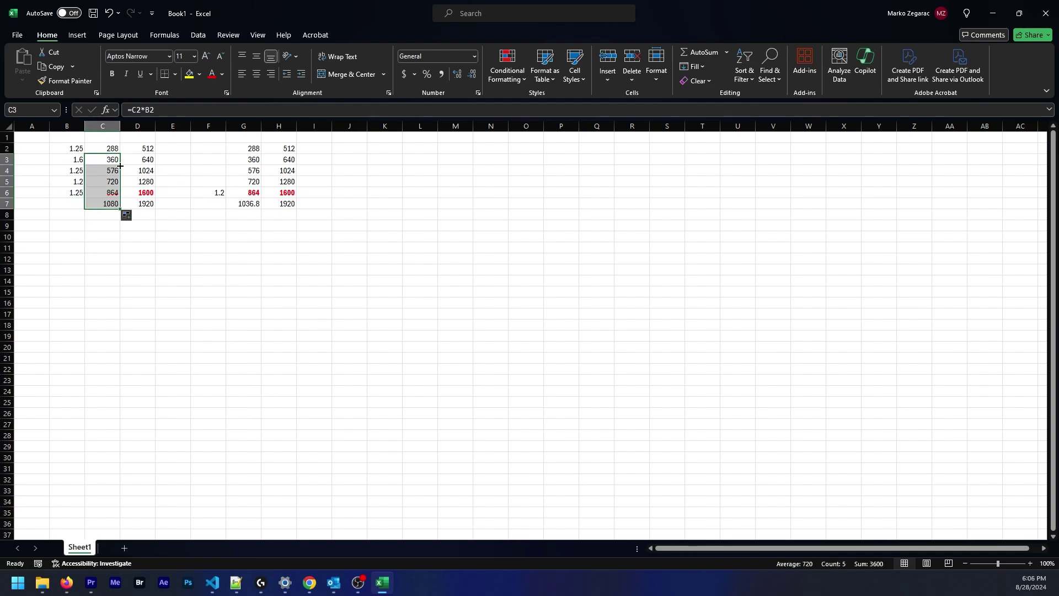
pyautogui.click(144, 160)
pyautogui.doubleClick(155, 164)
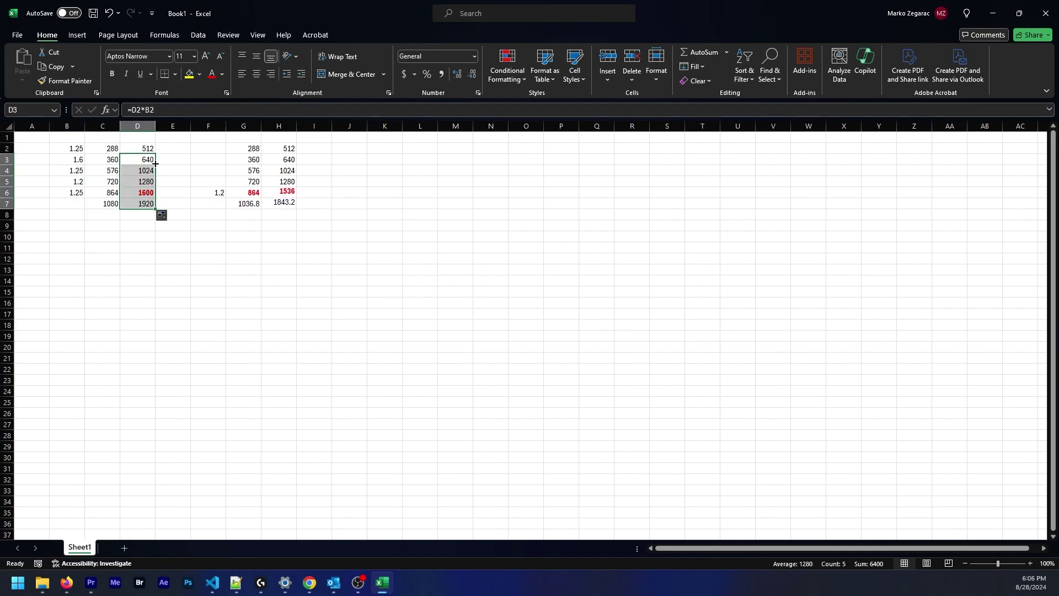
pyautogui.click(315, 203)
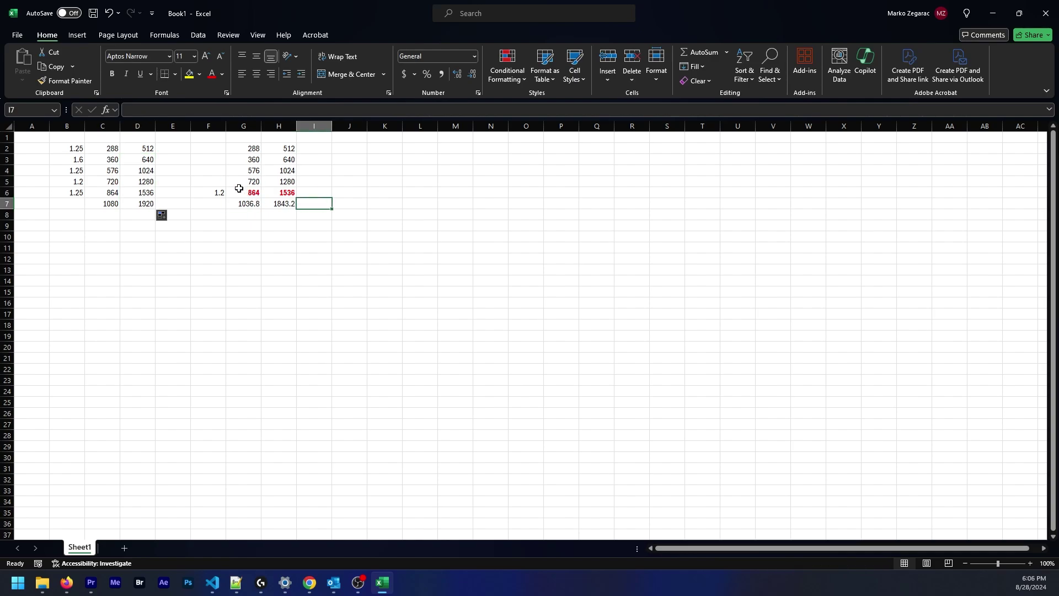
# Review the dimensions in C2:D7 and the scale factors in B2:B6
pyautogui.click(130, 149)
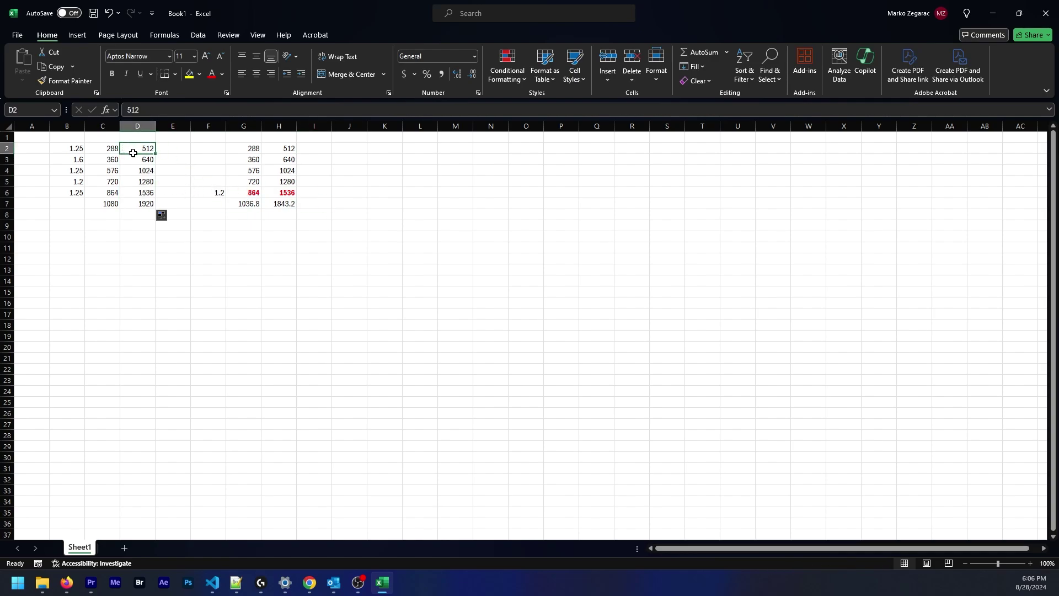
pyautogui.click(105, 147)
pyautogui.moveTo(105, 147); pyautogui.dragTo(143, 204)
pyautogui.moveTo(71, 148); pyautogui.dragTo(72, 193)
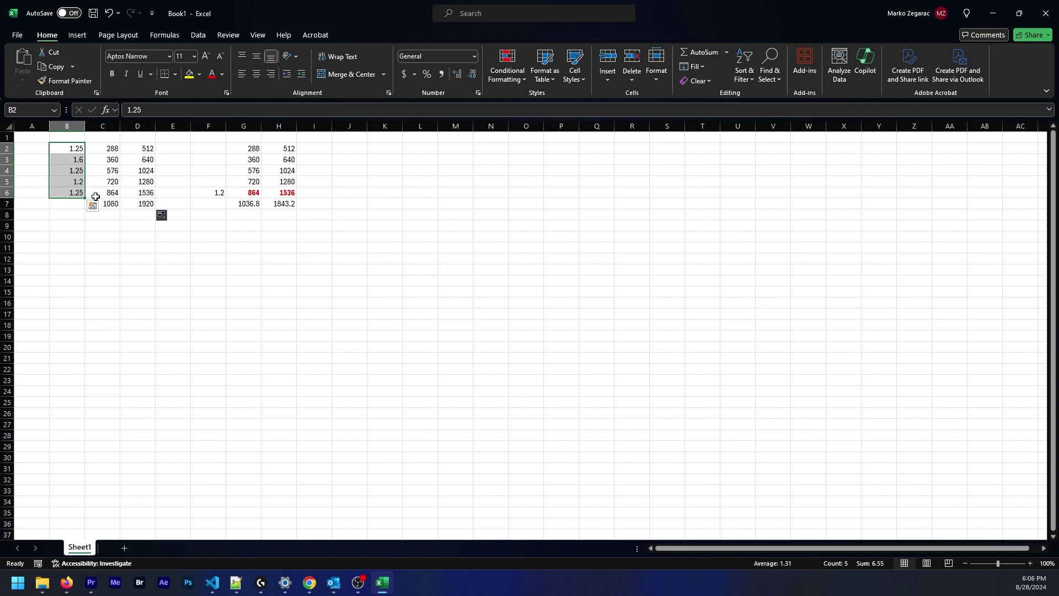
pyautogui.click(221, 226)
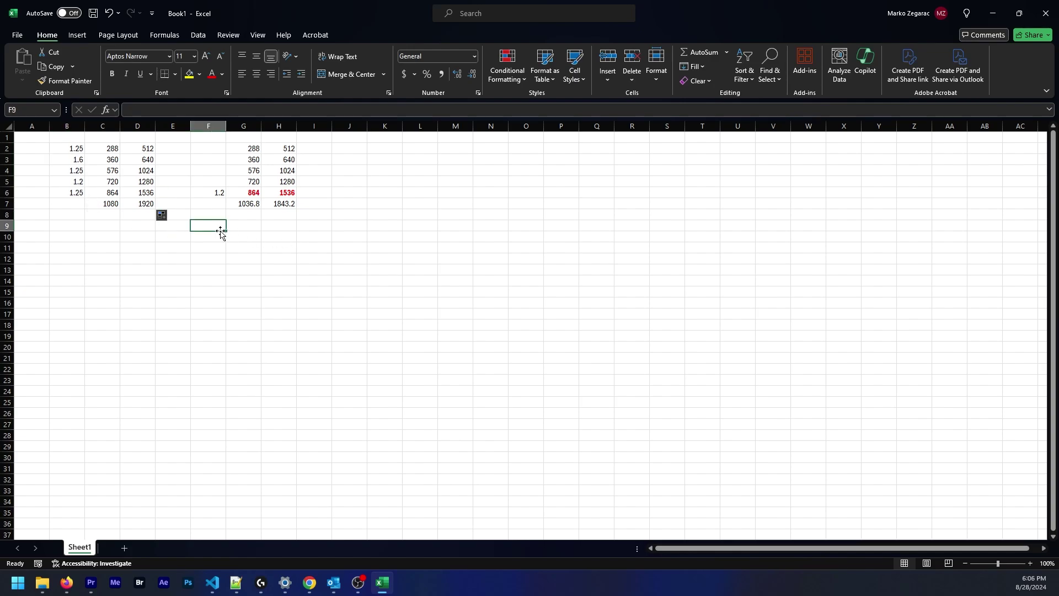
# Switch to ComfyUI and examine the Empty Latent Image size and the Upscale Latent By factors along the KSampler chain
pyautogui.hotkey('alt', 'Tab')
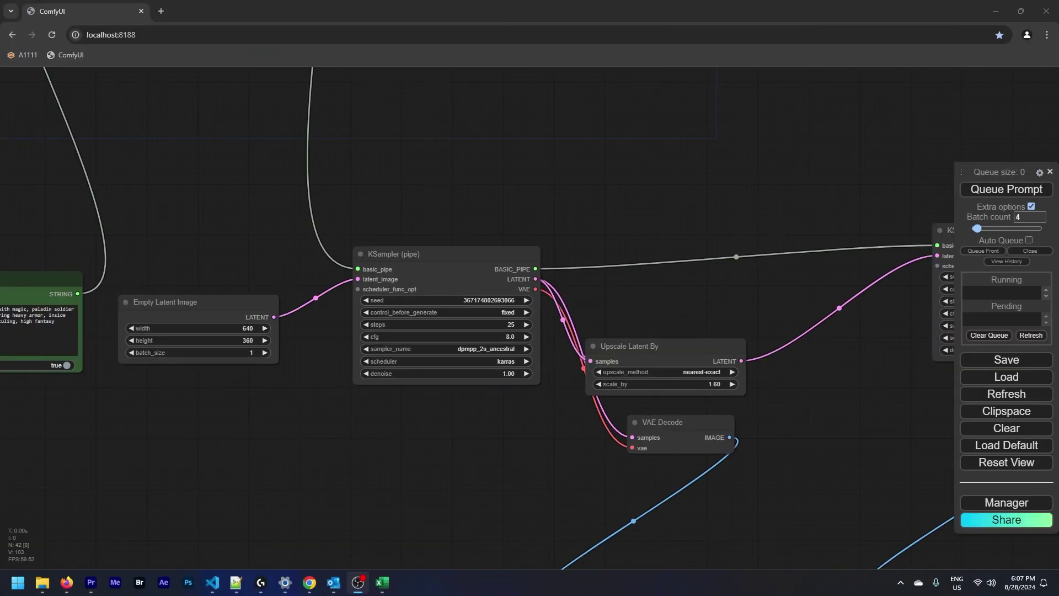
pyautogui.moveTo(165, 406); pyautogui.dragTo(411, 379)
pyautogui.scroll(2, 506, 356)
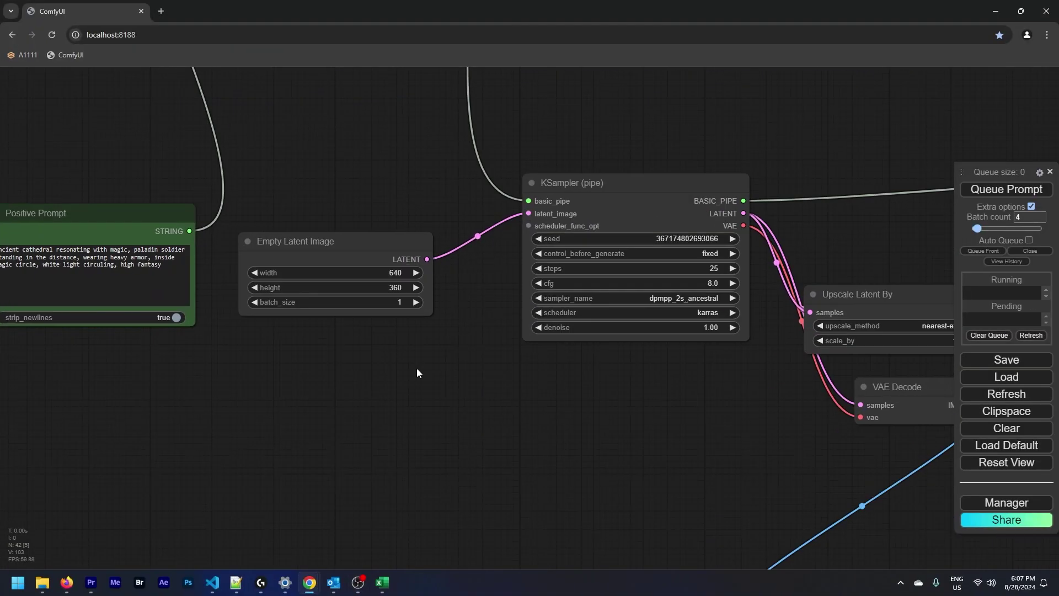
pyautogui.moveTo(580, 378); pyautogui.dragTo(175, 405)
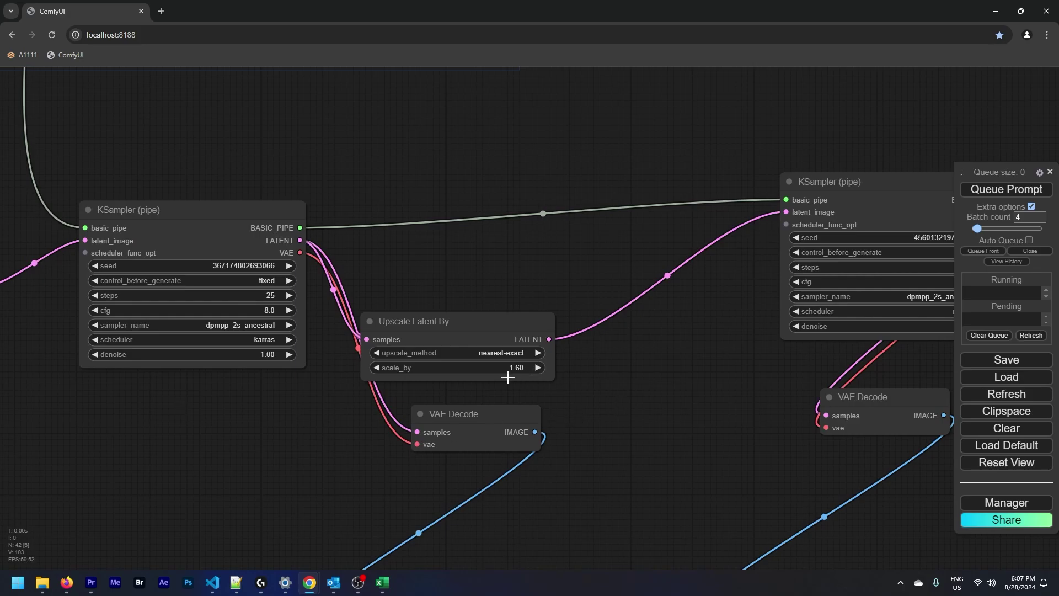
pyautogui.moveTo(710, 383); pyautogui.dragTo(150, 363)
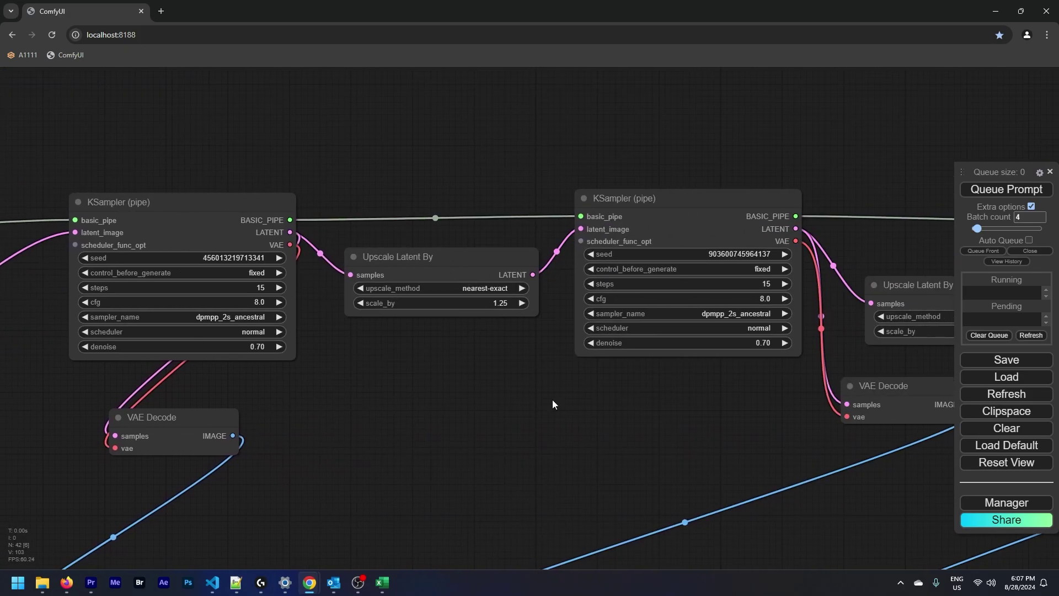
pyautogui.moveTo(551, 400); pyautogui.dragTo(5, 411)
pyautogui.moveTo(876, 377); pyautogui.dragTo(519, 348)
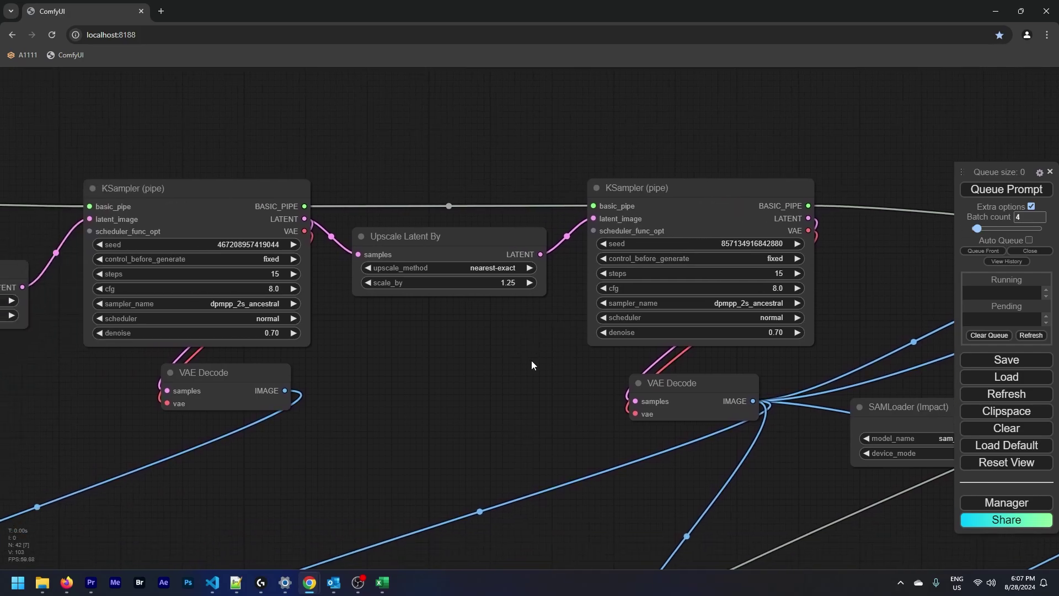